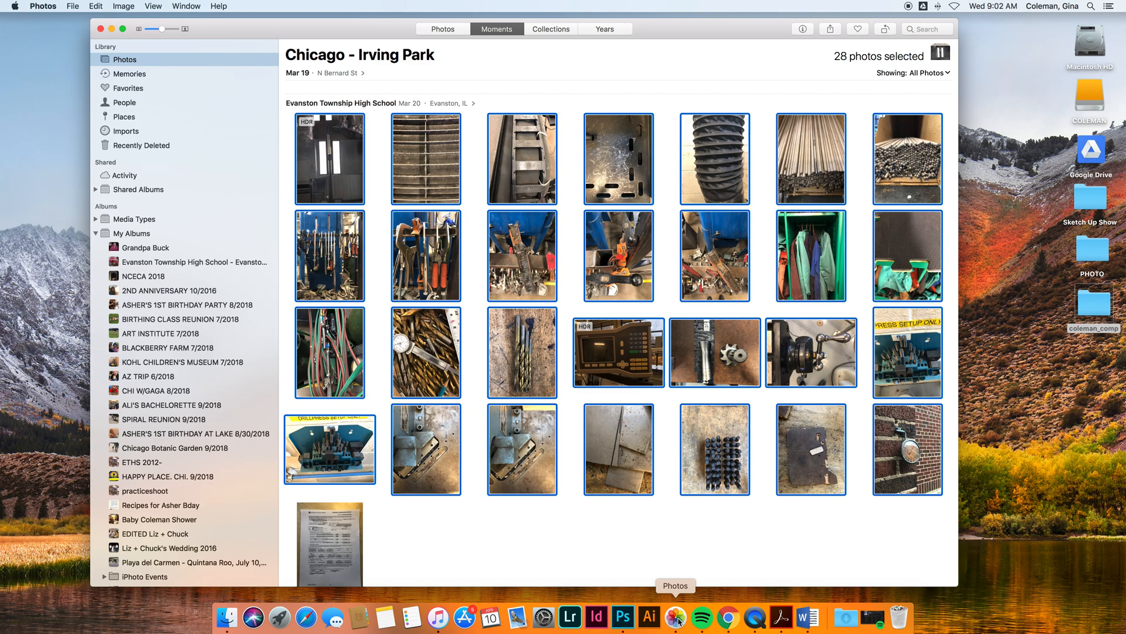
Step: Select all Evanston Township High School photos of Mar 20, from the first HDR image through the brick-wall photo
{"action": "left_click_drag", "start_coordinate": [670, 27], "coordinate": [666, 21]}
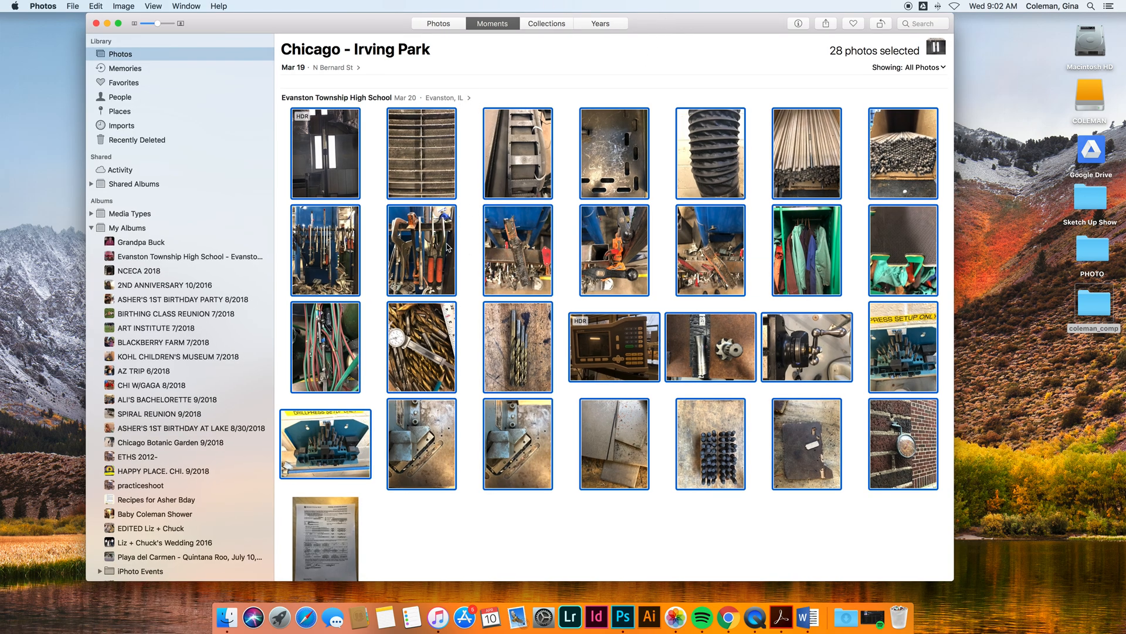
{"action": "left_click", "coordinate": [264, 126]}
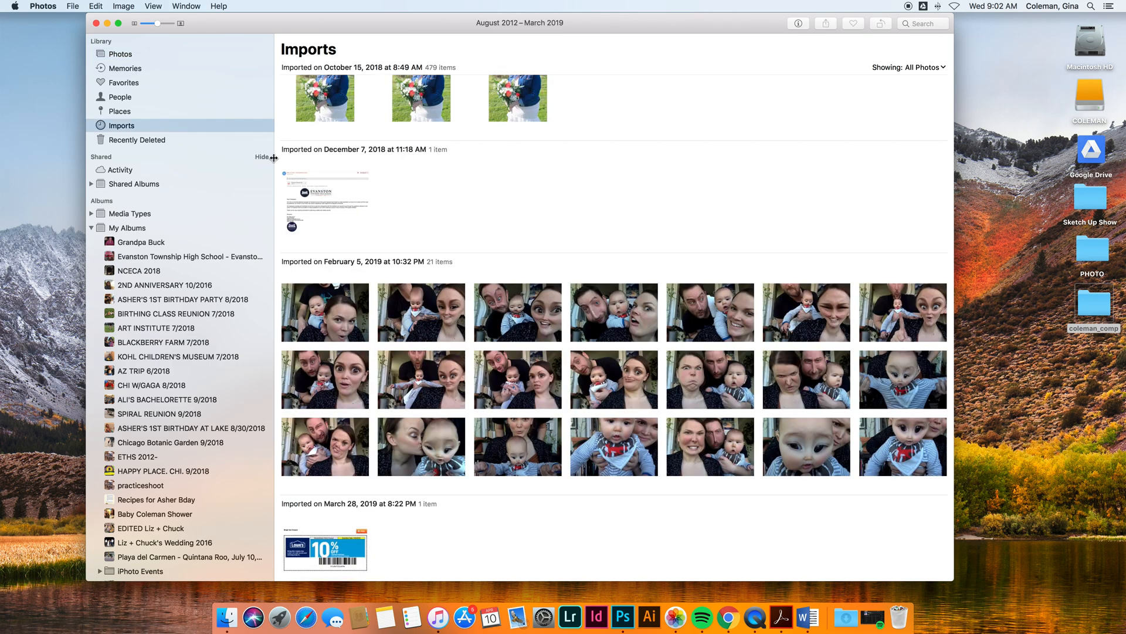
{"action": "left_click", "coordinate": [120, 53]}
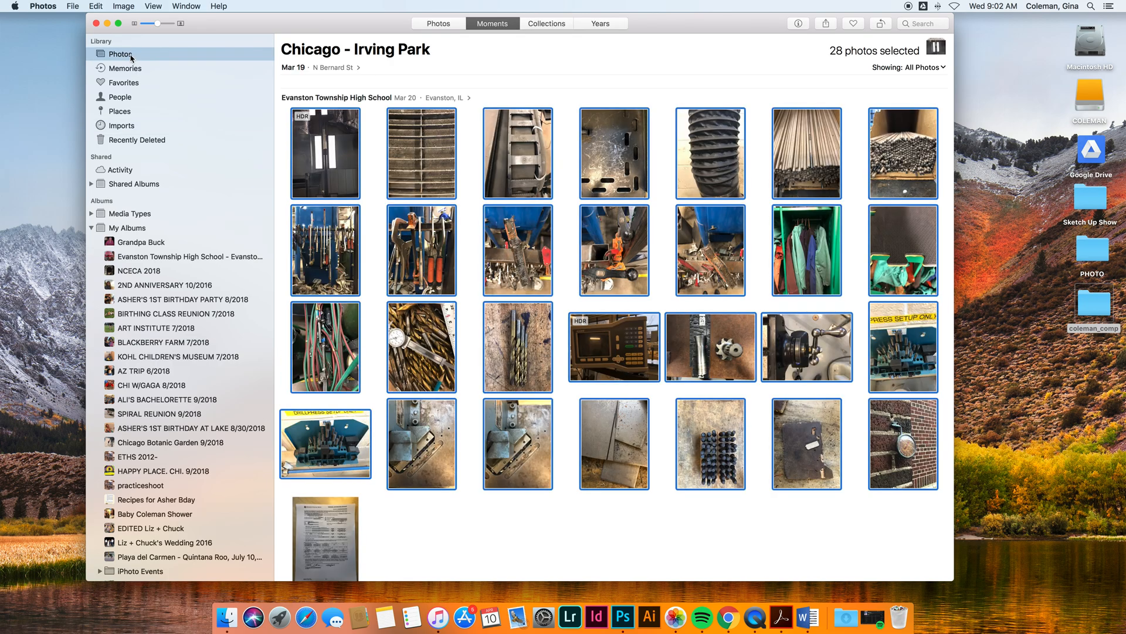
{"action": "left_click", "coordinate": [376, 126]}
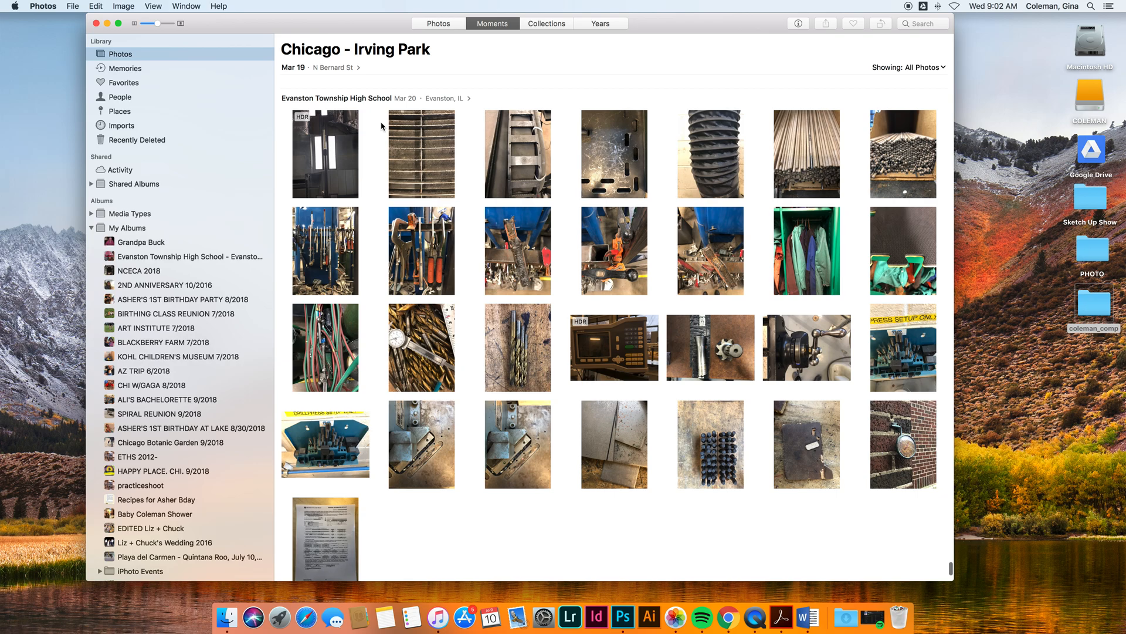
{"action": "left_click", "coordinate": [333, 155]}
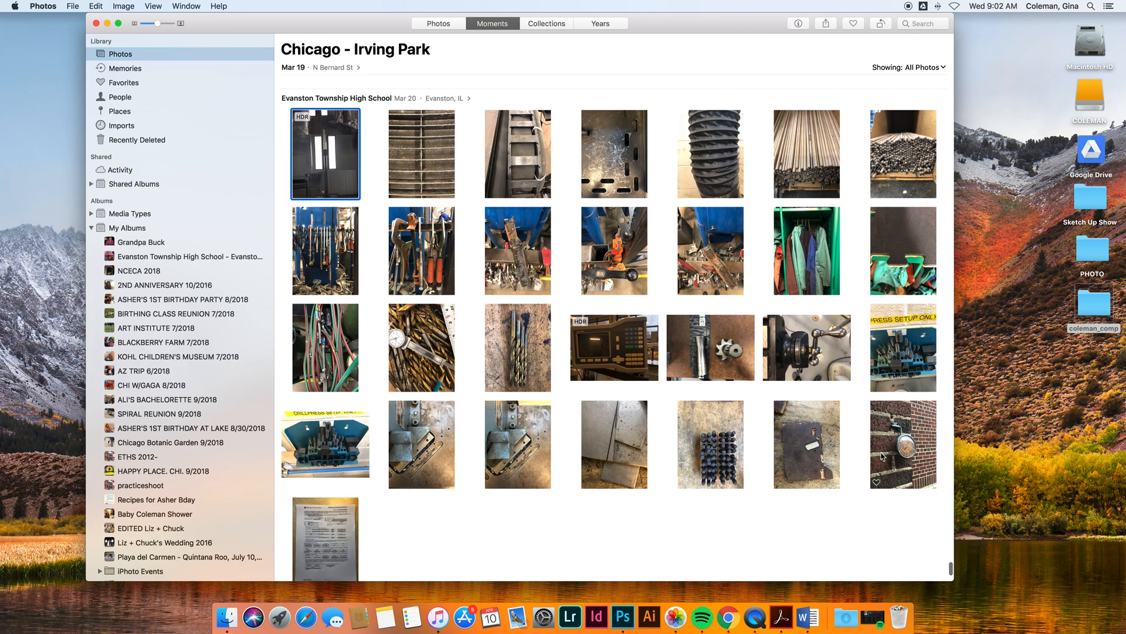
{"action": "left_click", "coordinate": [920, 452], "text": "shift"}
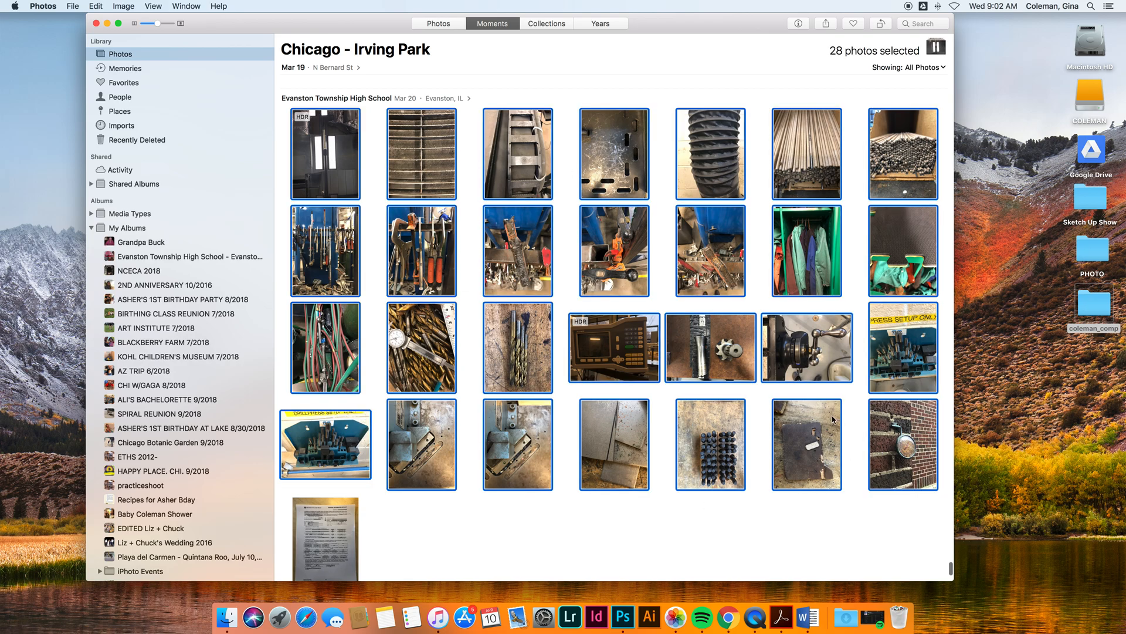
Step: Check the shared title in the info of the selected photos and close the info window
{"action": "right_click", "coordinate": [511, 256]}
{"action": "left_click", "coordinate": [526, 263]}
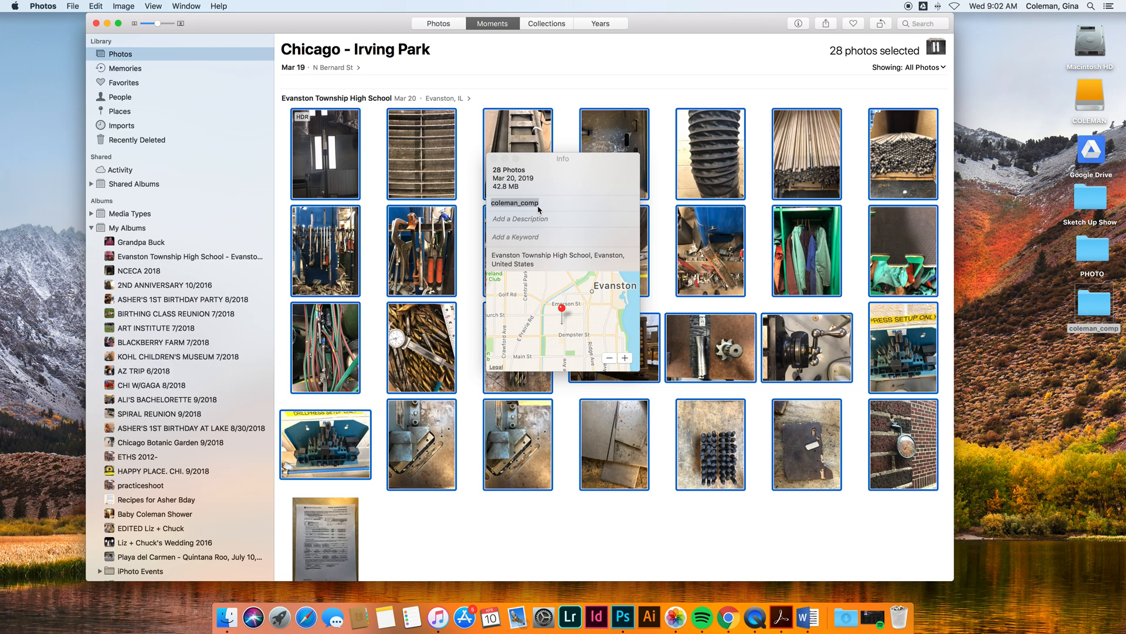
{"action": "left_click", "coordinate": [494, 159]}
Step: Start exporting the selected photos as JPEG, including title, keywords and description, with titles used as file names
{"action": "left_click", "coordinate": [73, 6]}
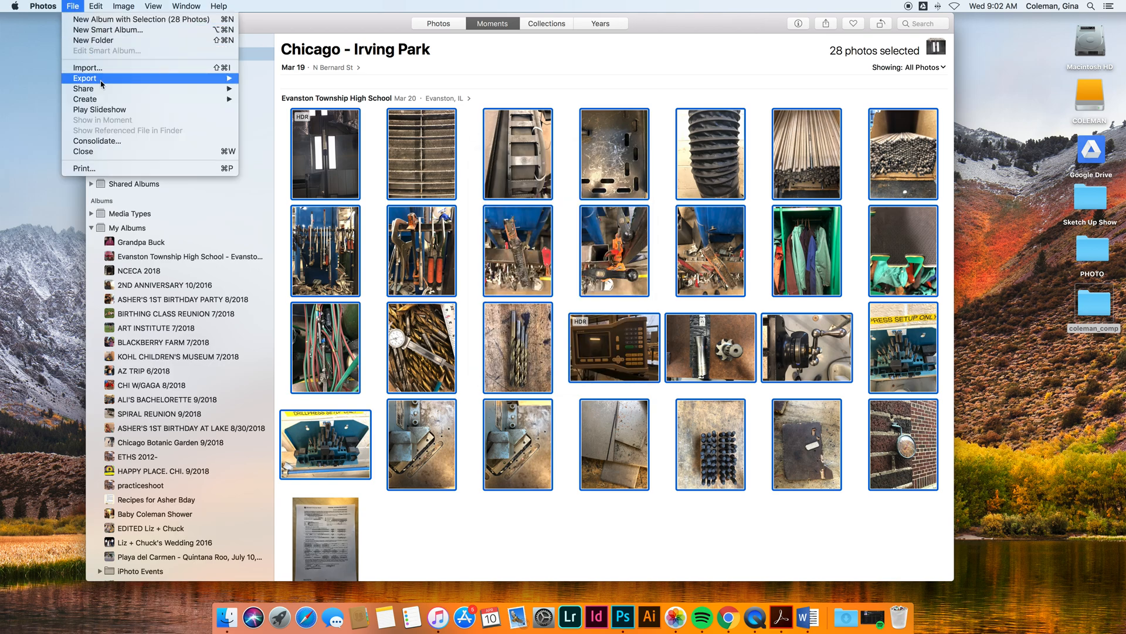
{"action": "mouse_move", "coordinate": [100, 84]}
{"action": "left_click", "coordinate": [311, 83]}
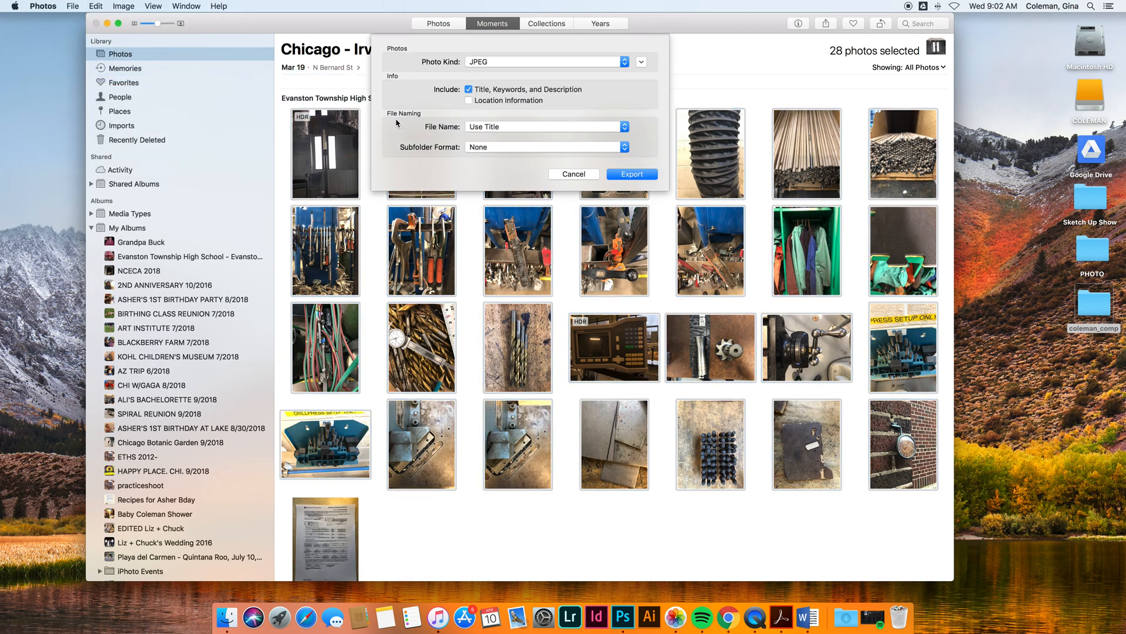
{"action": "left_click", "coordinate": [642, 177]}
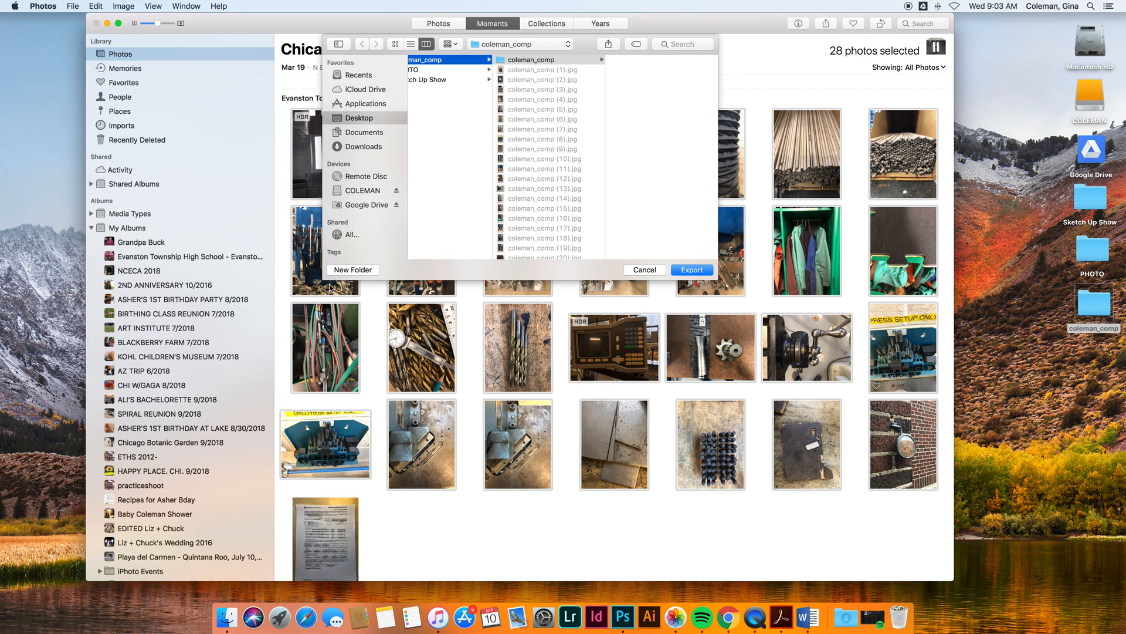
{"action": "left_click", "coordinate": [361, 270]}
{"action": "type", "text": "c"}
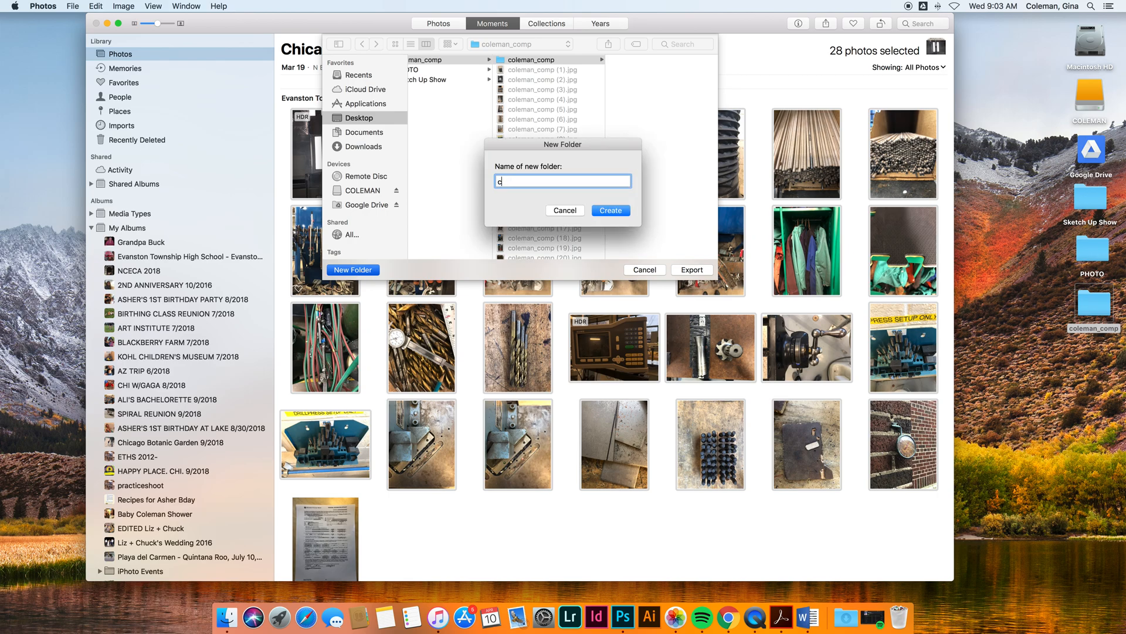
{"action": "type", "text": "oleman_comp"}
{"action": "left_click", "coordinate": [579, 213]}
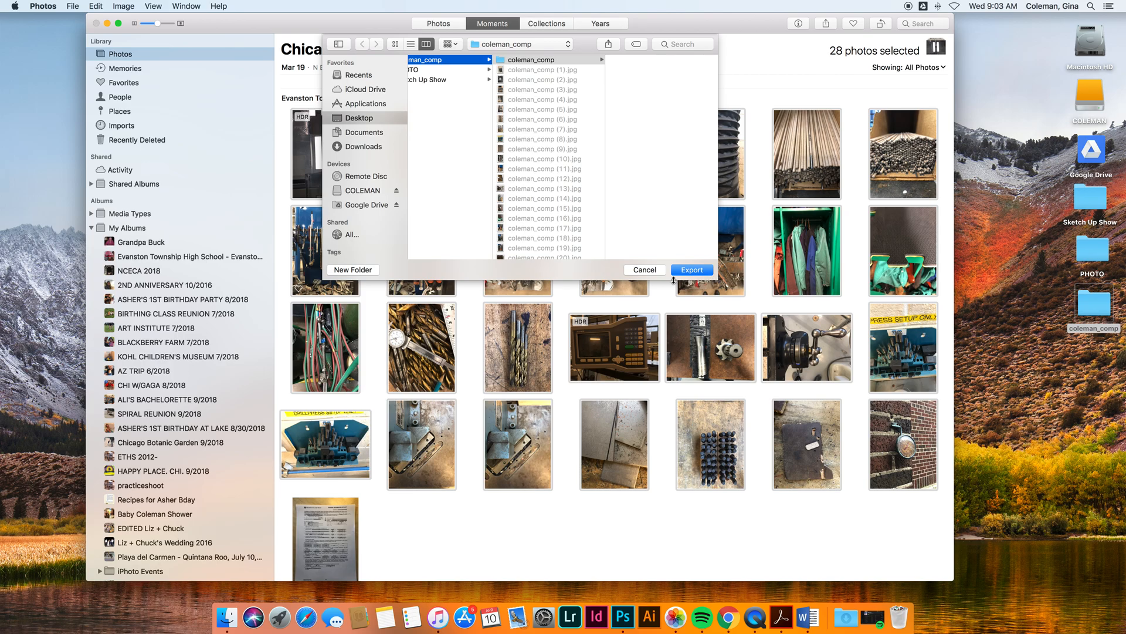
Step: Export the photos into the existing comp folder on the desktop and open that folder in Finder
{"action": "left_click", "coordinate": [688, 271]}
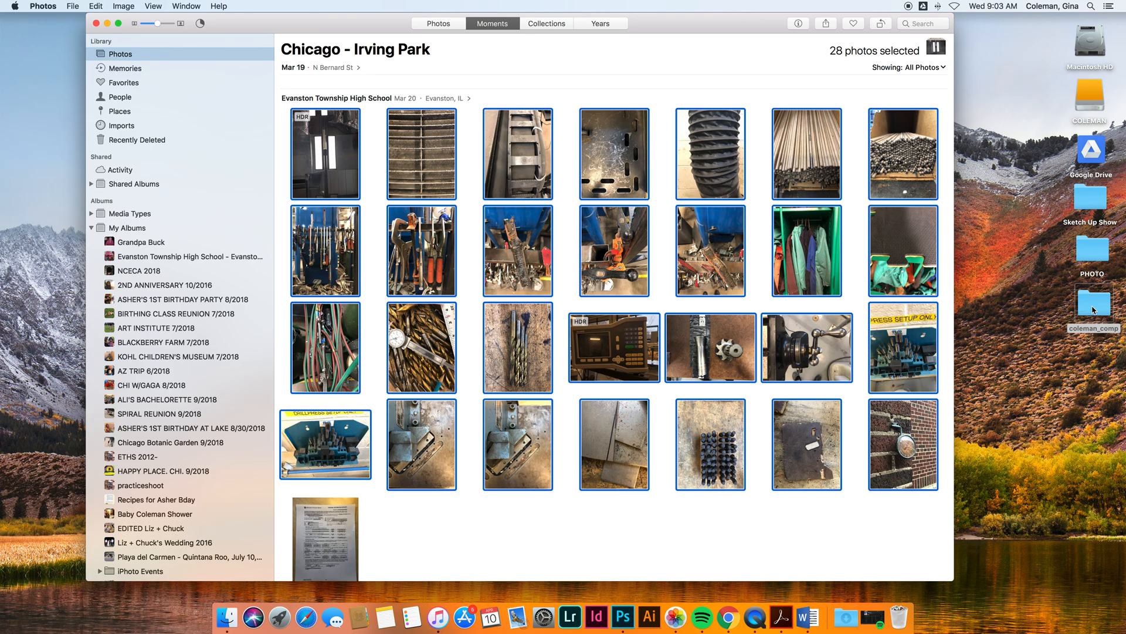
{"action": "left_click", "coordinate": [107, 24]}
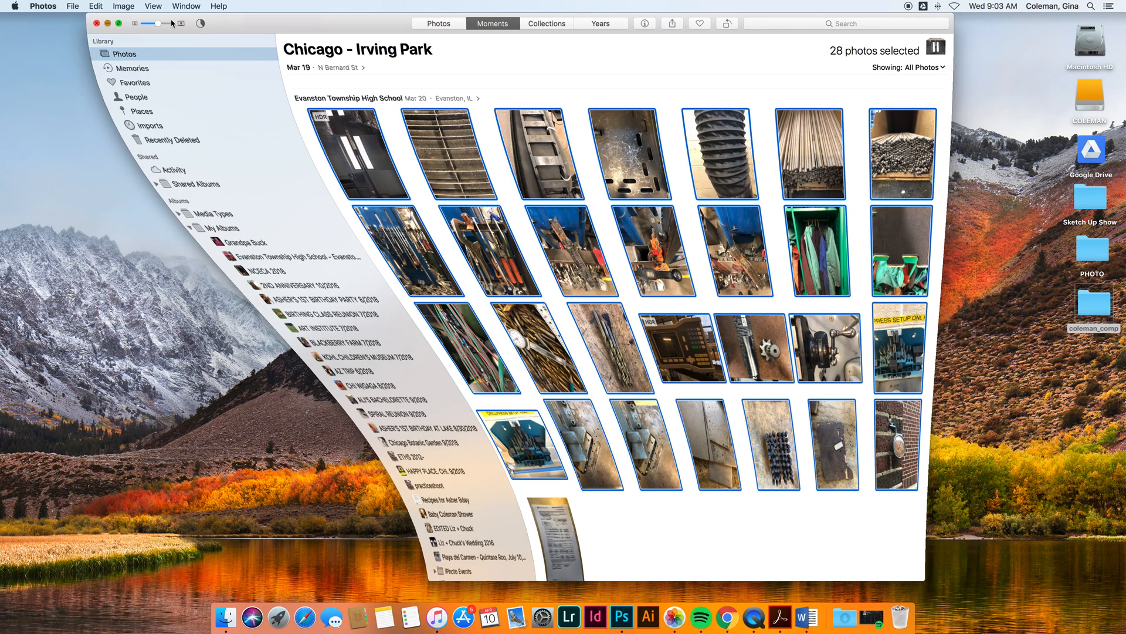
{"action": "double_click", "coordinate": [1086, 304]}
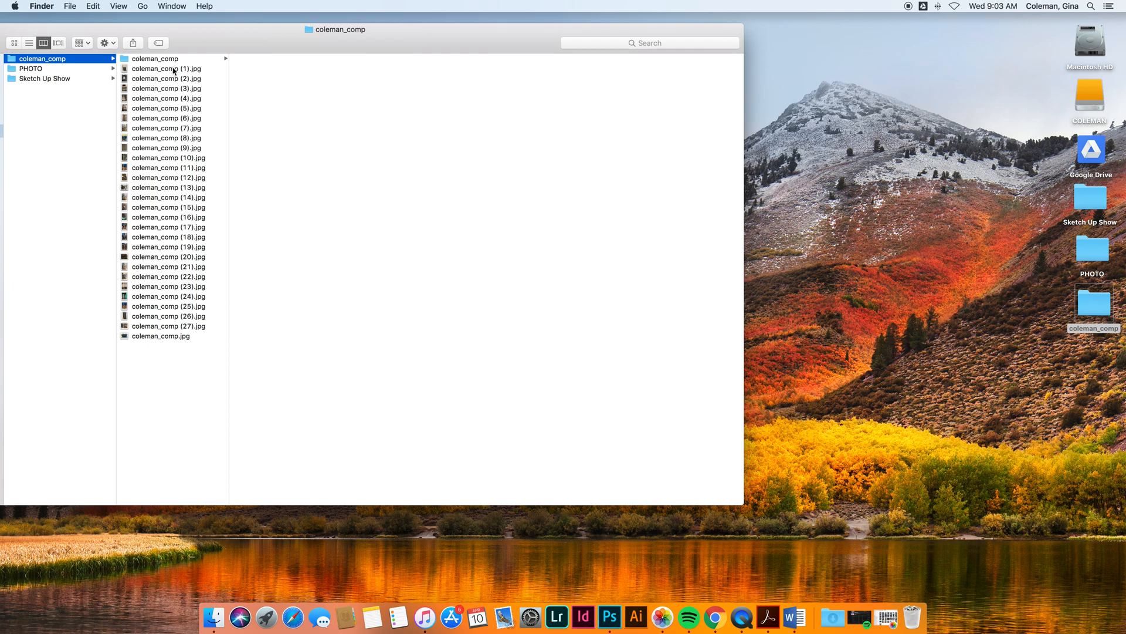
Step: Preview the photos in the comp folder, working from image (1) down to the unnumbered last file
{"action": "left_click", "coordinate": [174, 70]}
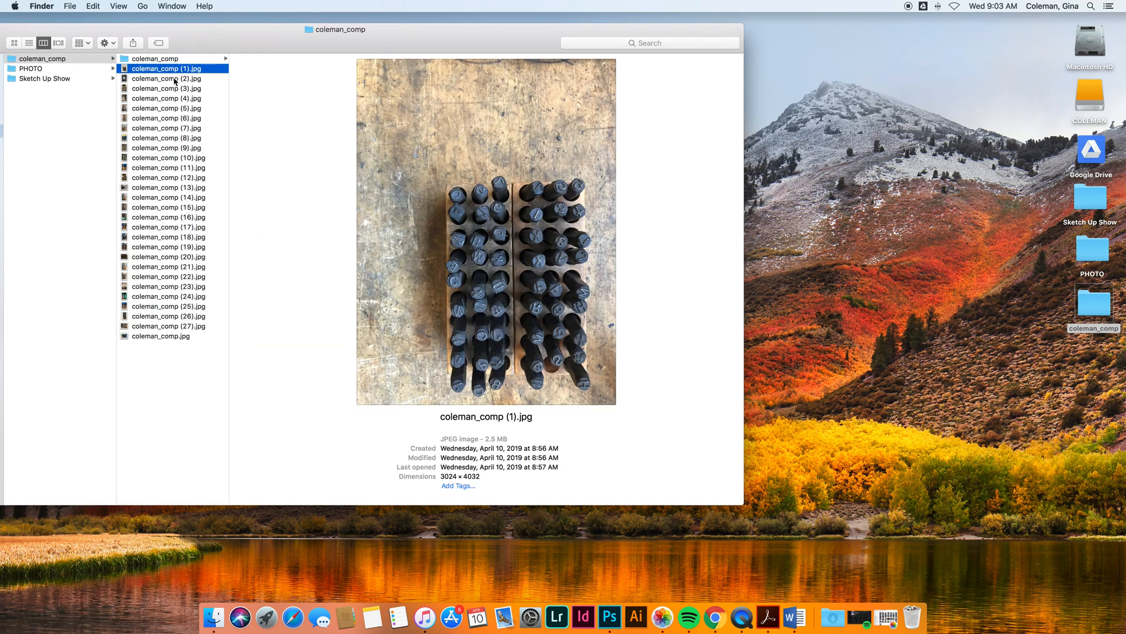
{"action": "key", "text": "Down"}
{"action": "key", "text": "Down"}
{"action": "key", "text": "Down"}
{"action": "key", "text": "Down"}
{"action": "key", "text": "Down"}
{"action": "key", "text": "Down"}
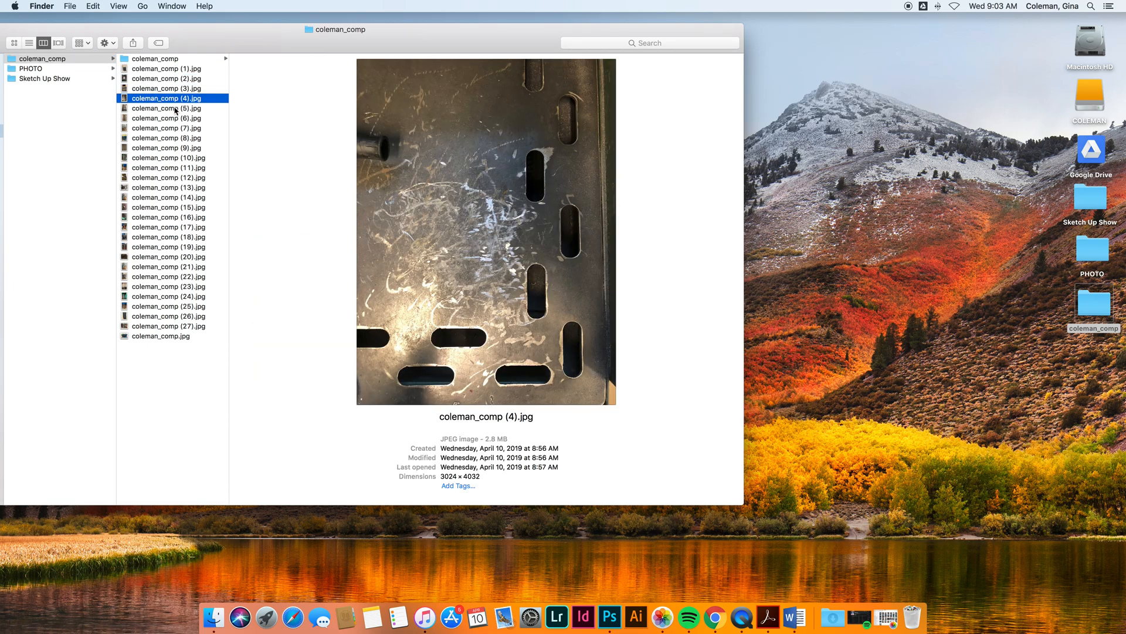
{"action": "left_click", "coordinate": [176, 148]}
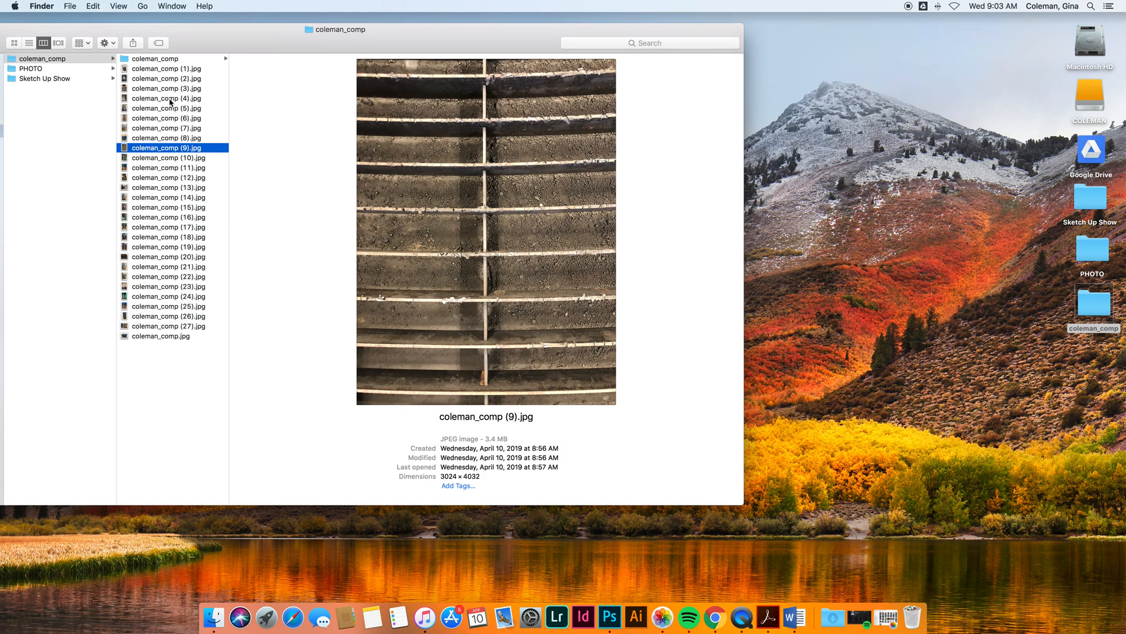
{"action": "left_click", "coordinate": [167, 167]}
{"action": "left_click", "coordinate": [168, 197]}
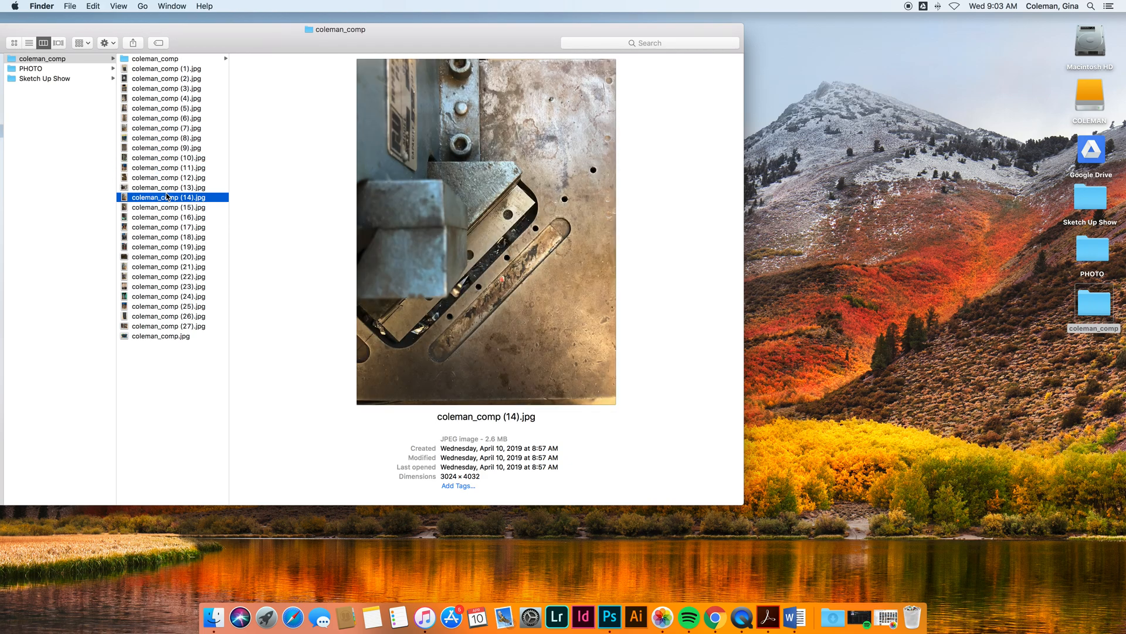
{"action": "left_click", "coordinate": [176, 237]}
{"action": "left_click", "coordinate": [181, 337]}
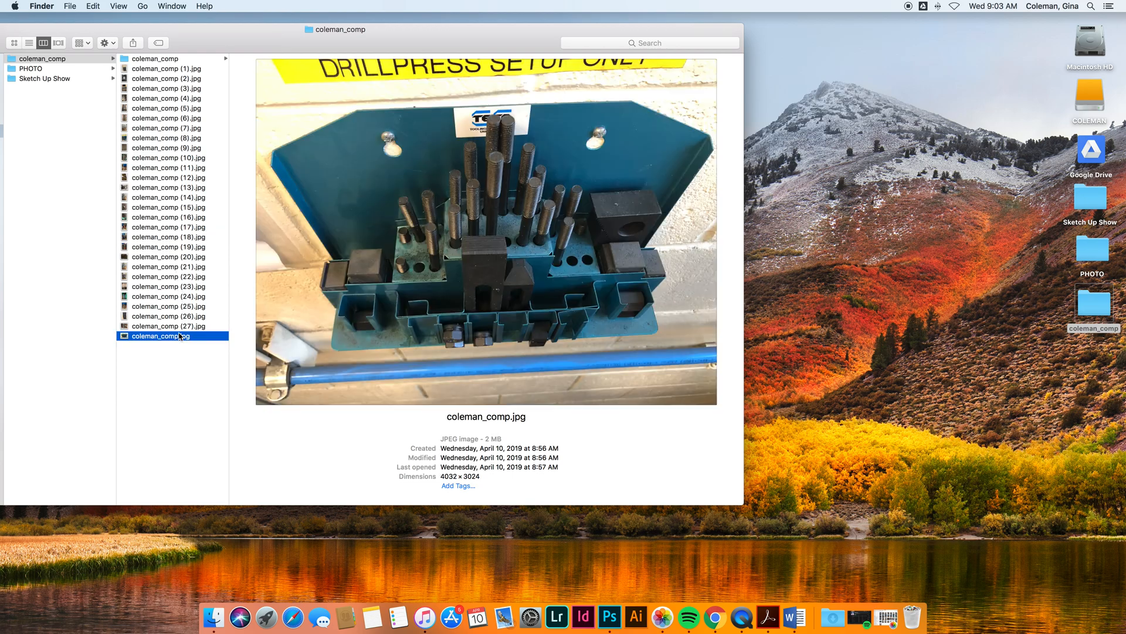
Step: Go back up through the photo list to image (21) and open it in Photoshop
{"action": "key", "text": "Up"}
{"action": "key", "text": "Up"}
{"action": "key", "text": "Up"}
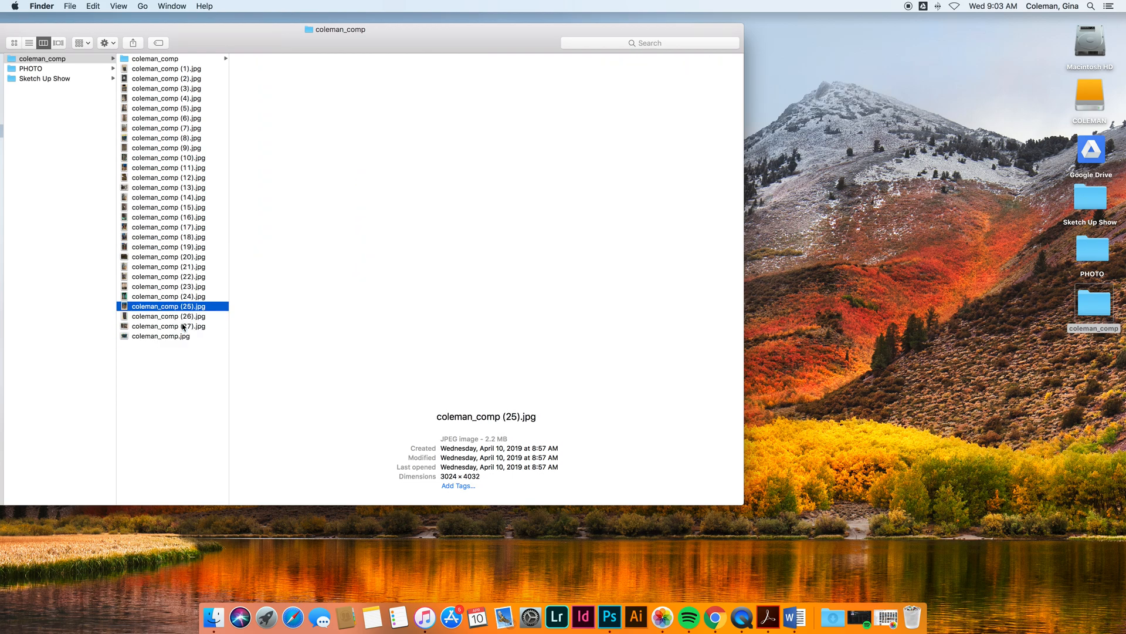
{"action": "key", "text": "Up"}
{"action": "key", "text": "Up"}
{"action": "key", "text": "Up"}
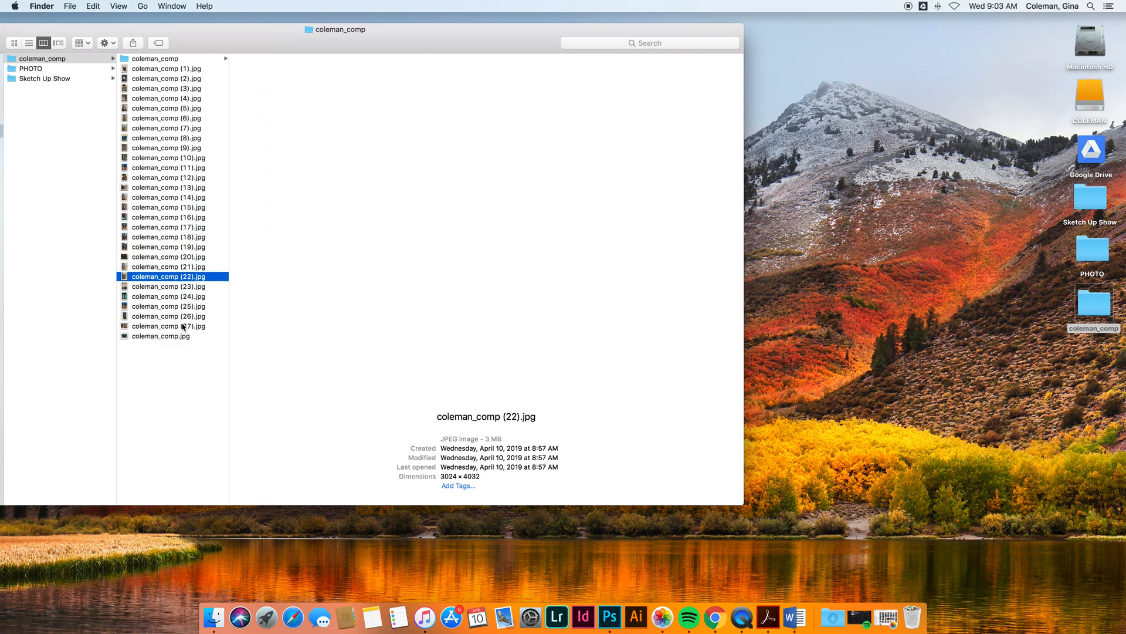
{"action": "key", "text": "Up"}
{"action": "key", "text": "Up"}
{"action": "key", "text": "Down"}
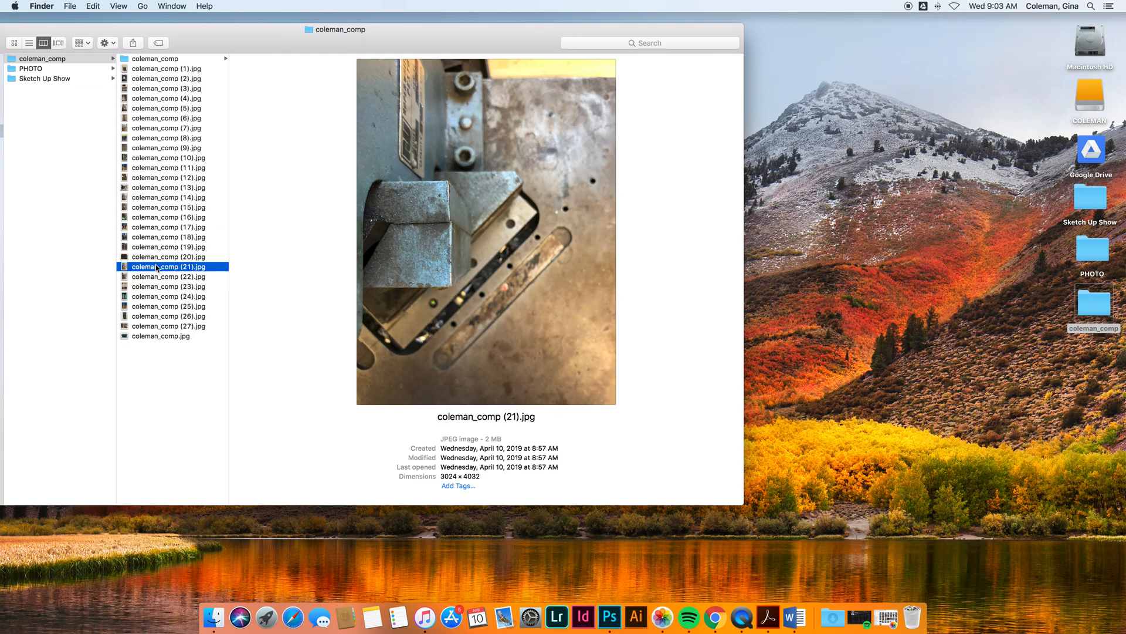
{"action": "left_click", "coordinate": [608, 615]}
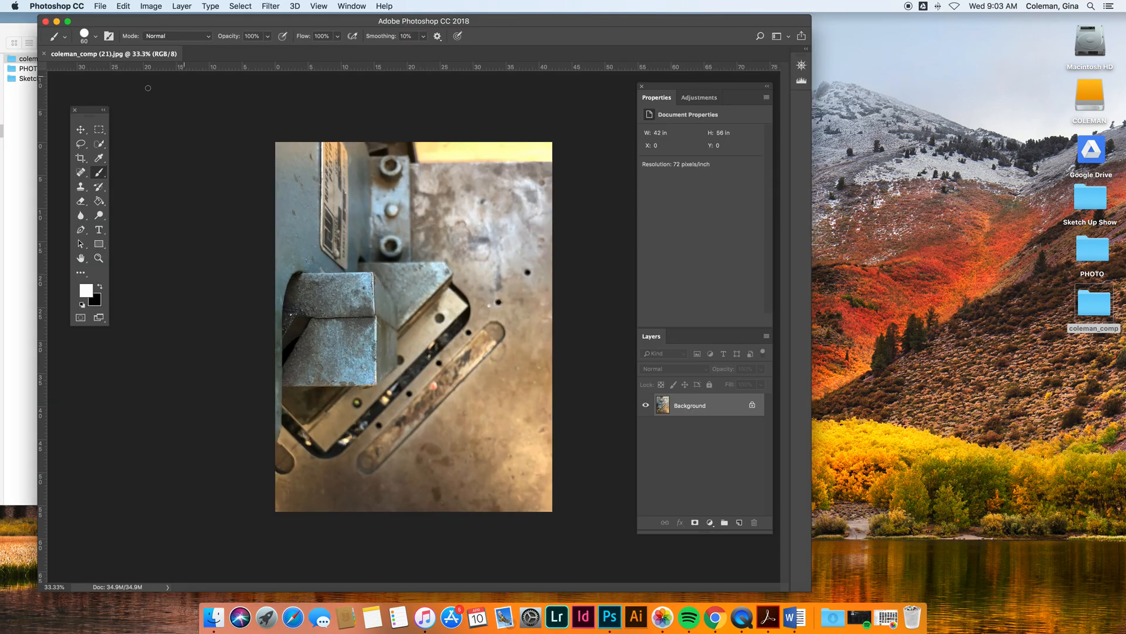
Step: Return to the Finder folder, preview the photos above image (21), and open image (15) in Photoshop
{"action": "left_click", "coordinate": [12, 120]}
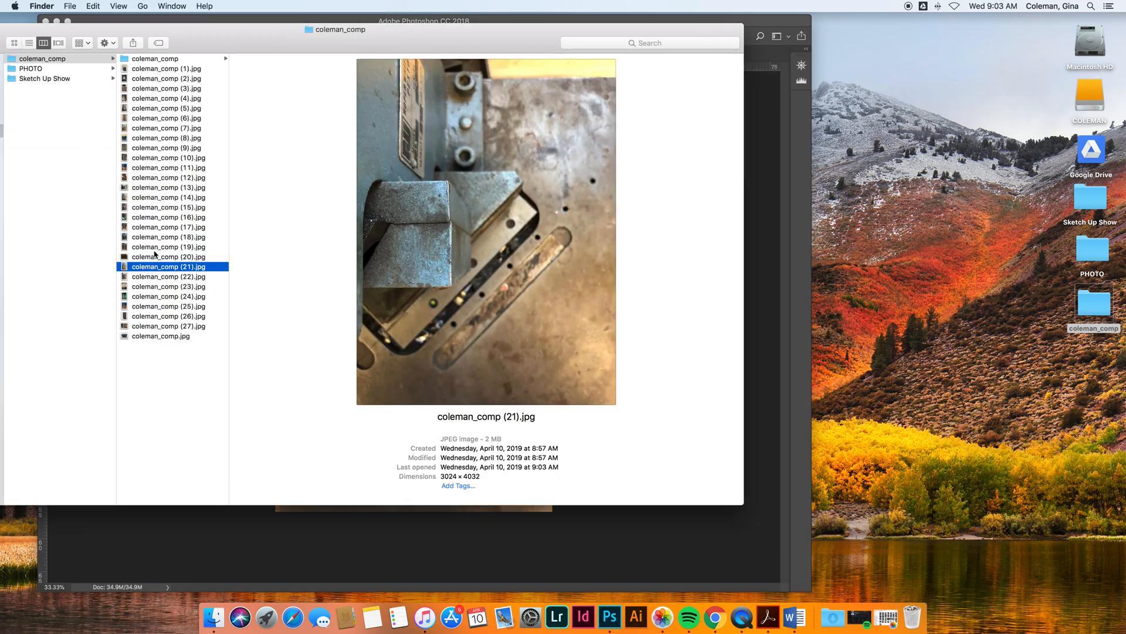
{"action": "left_click", "coordinate": [156, 257]}
{"action": "left_click", "coordinate": [158, 247]}
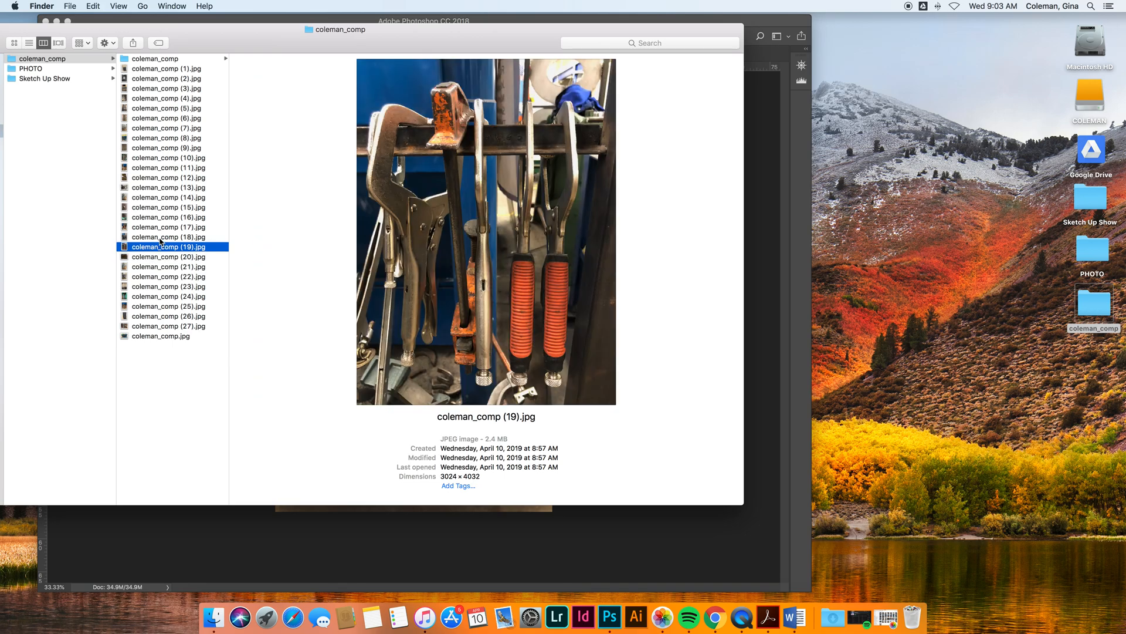
{"action": "left_click", "coordinate": [160, 237]}
{"action": "left_click", "coordinate": [162, 227]}
{"action": "left_click", "coordinate": [166, 217]}
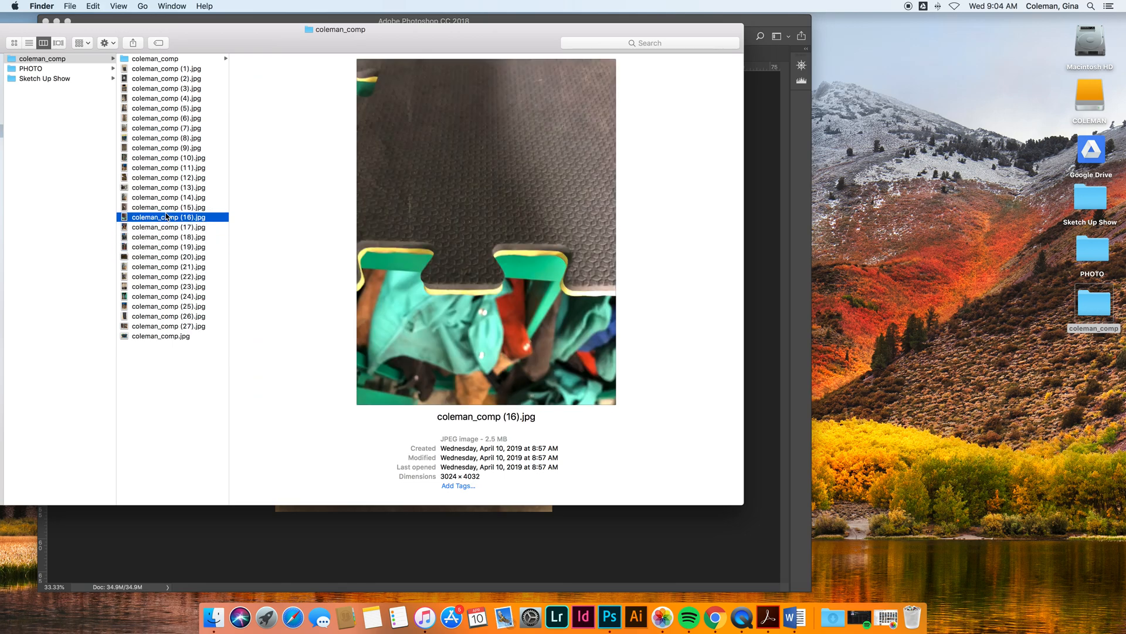
{"action": "left_click", "coordinate": [167, 207]}
{"action": "left_click_drag", "start_coordinate": [148, 210], "coordinate": [610, 616]}
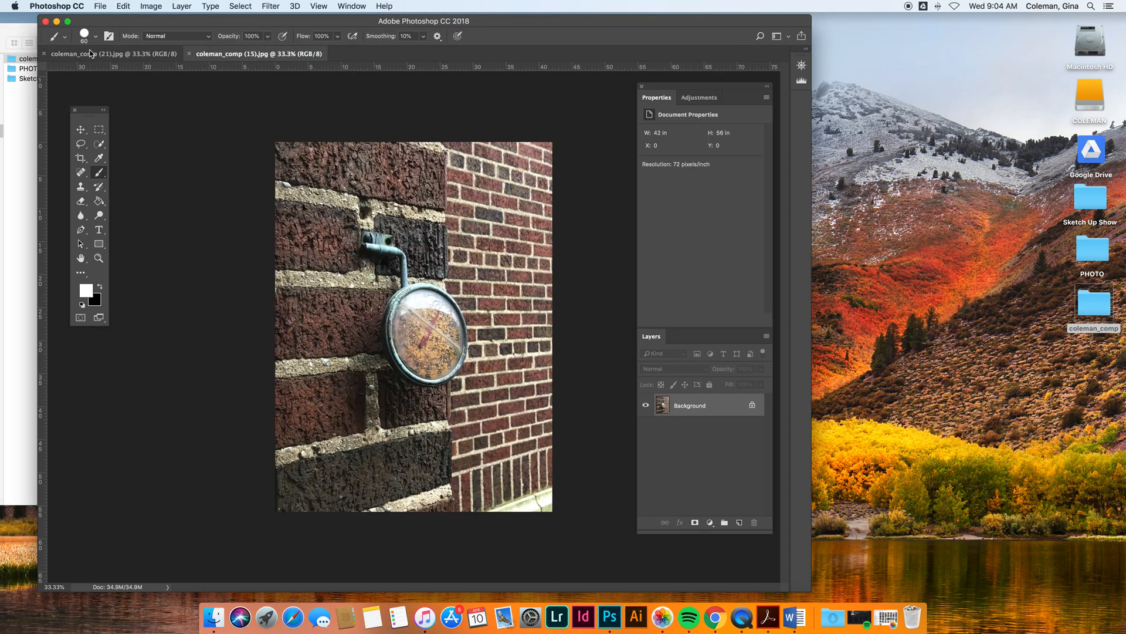
Step: Return to the Finder folder, preview the photos above image (15), and open image (5) in Photoshop
{"action": "left_click", "coordinate": [20, 37]}
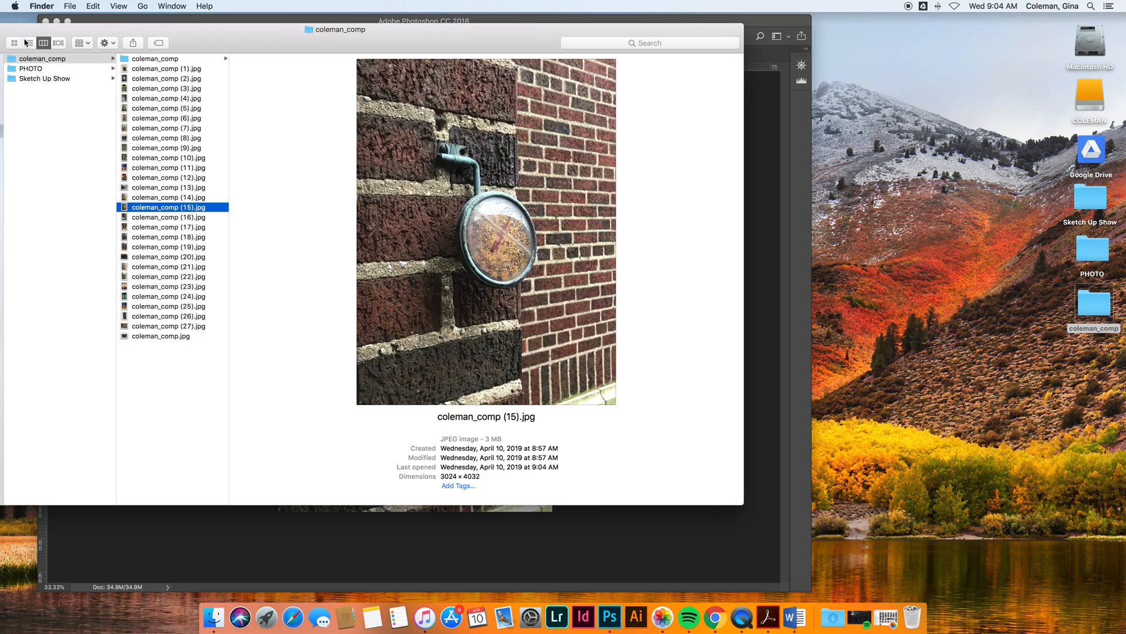
{"action": "left_click", "coordinate": [187, 198]}
{"action": "left_click", "coordinate": [189, 189]}
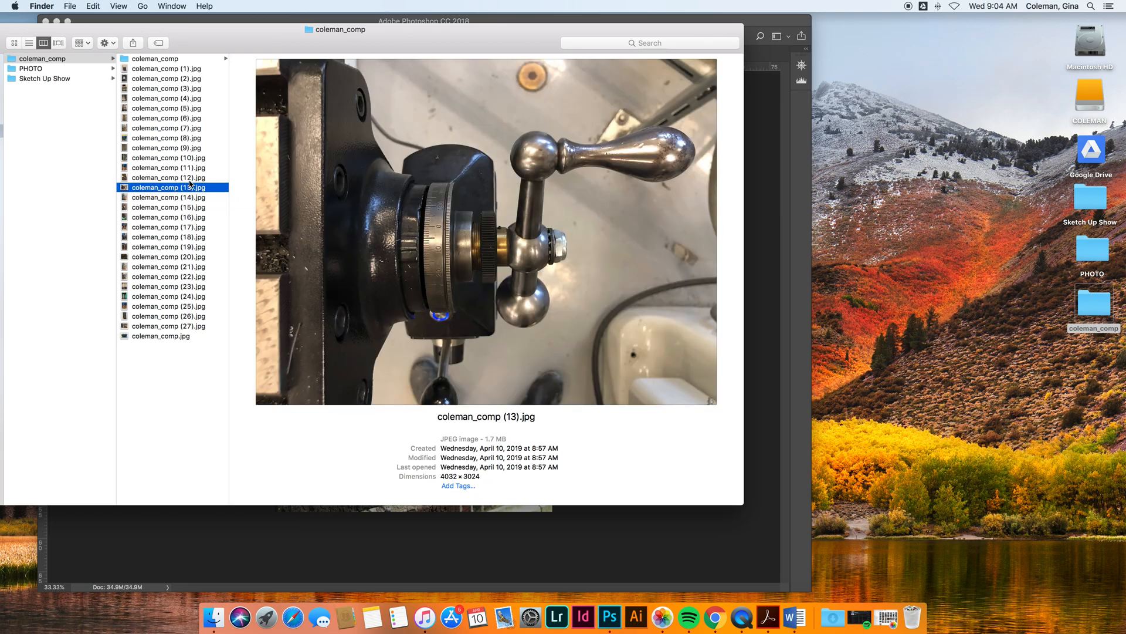
{"action": "left_click", "coordinate": [189, 180]}
{"action": "left_click", "coordinate": [189, 169]}
{"action": "left_click", "coordinate": [186, 159]}
{"action": "left_click", "coordinate": [183, 149]}
{"action": "left_click", "coordinate": [183, 139]}
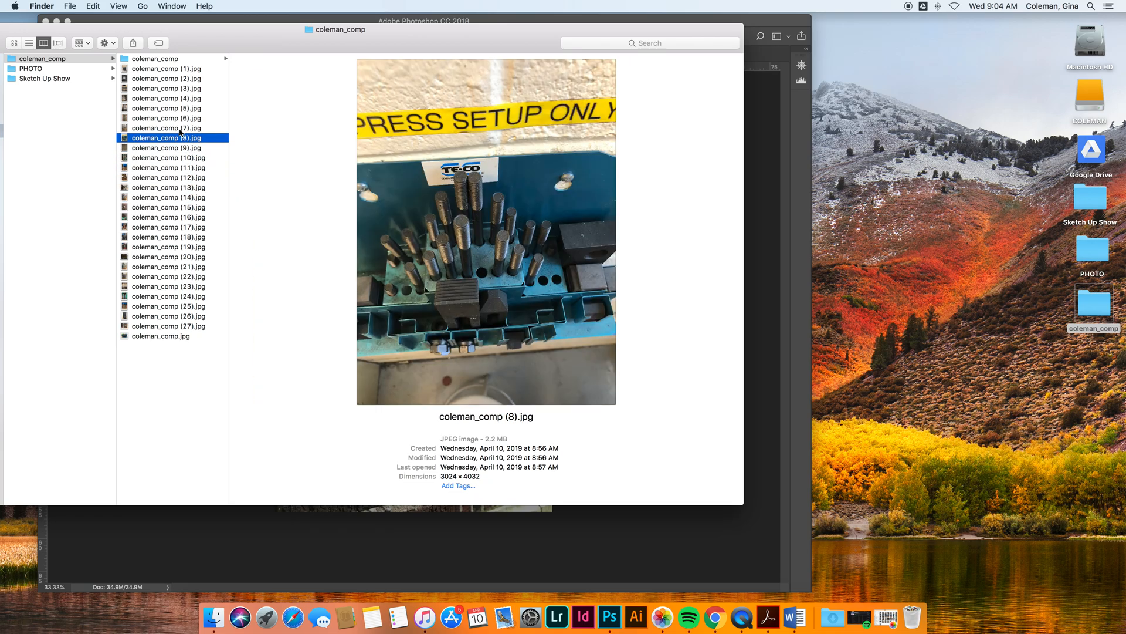
{"action": "left_click", "coordinate": [183, 129]}
{"action": "left_click", "coordinate": [181, 119]}
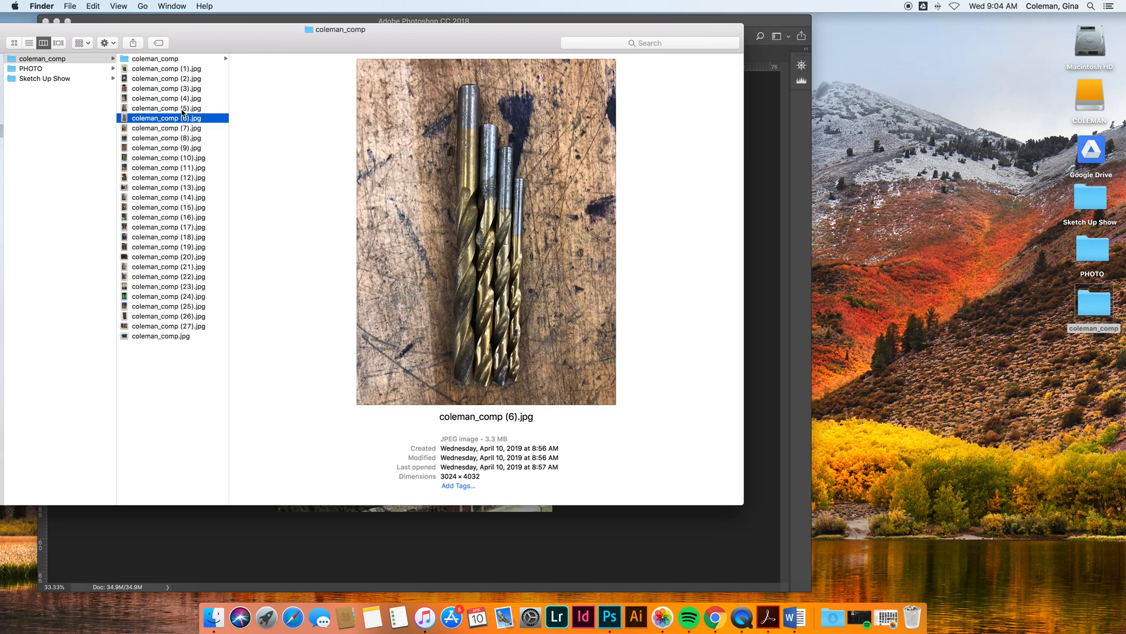
{"action": "left_click", "coordinate": [181, 111]}
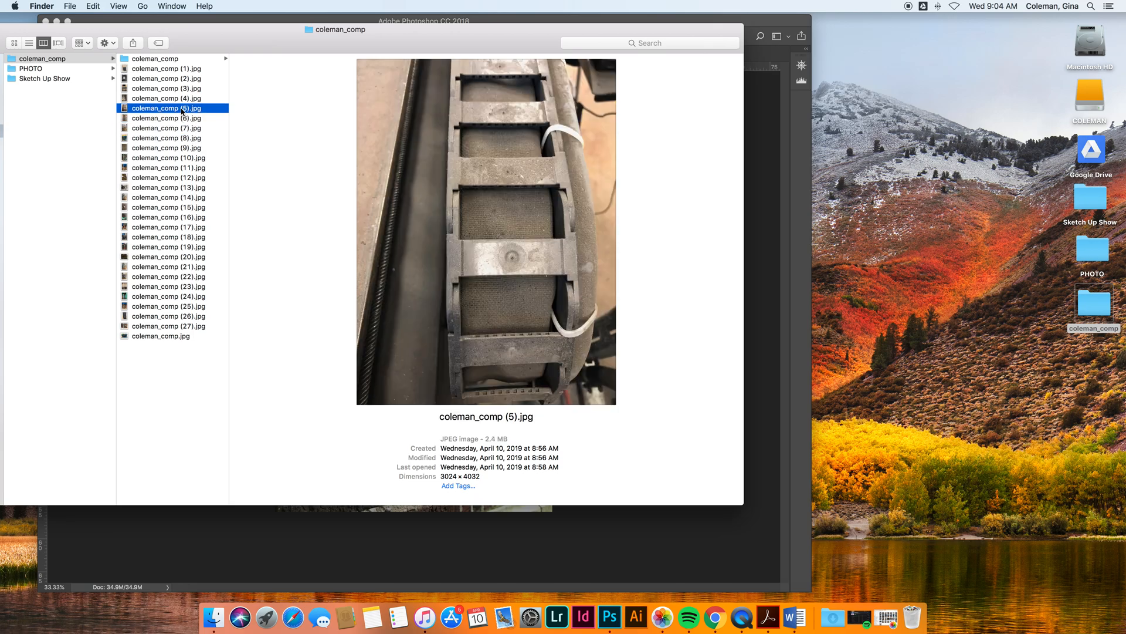
{"action": "left_click_drag", "start_coordinate": [173, 113], "coordinate": [610, 616]}
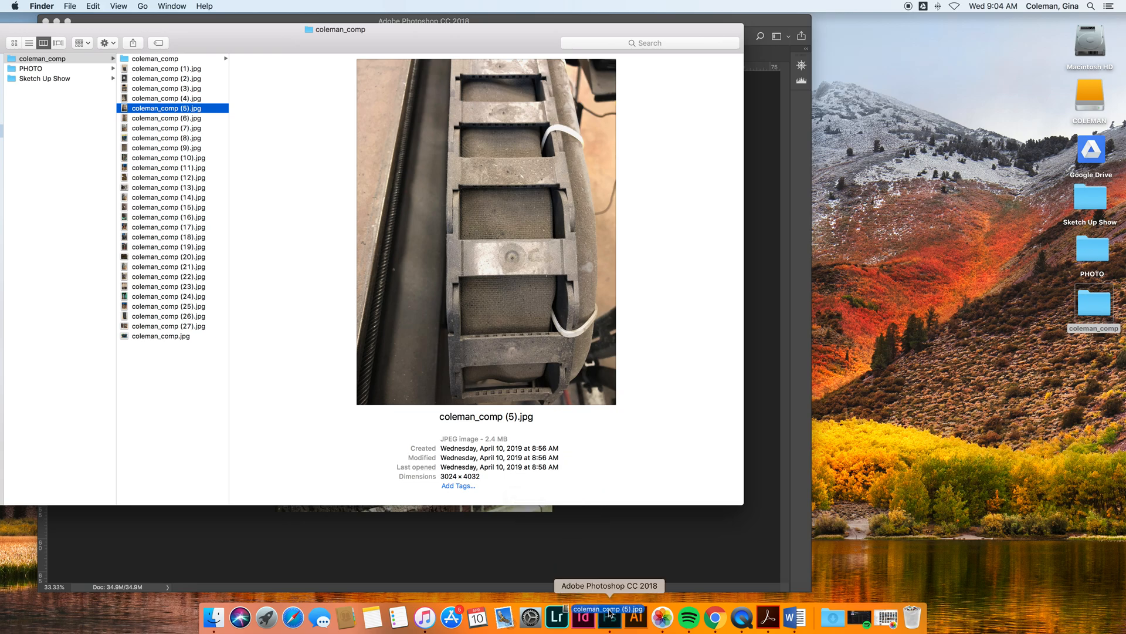
Step: Return to the Finder folder, preview the photos above image (5), and open image (3) in Photoshop
{"action": "left_click", "coordinate": [10, 38]}
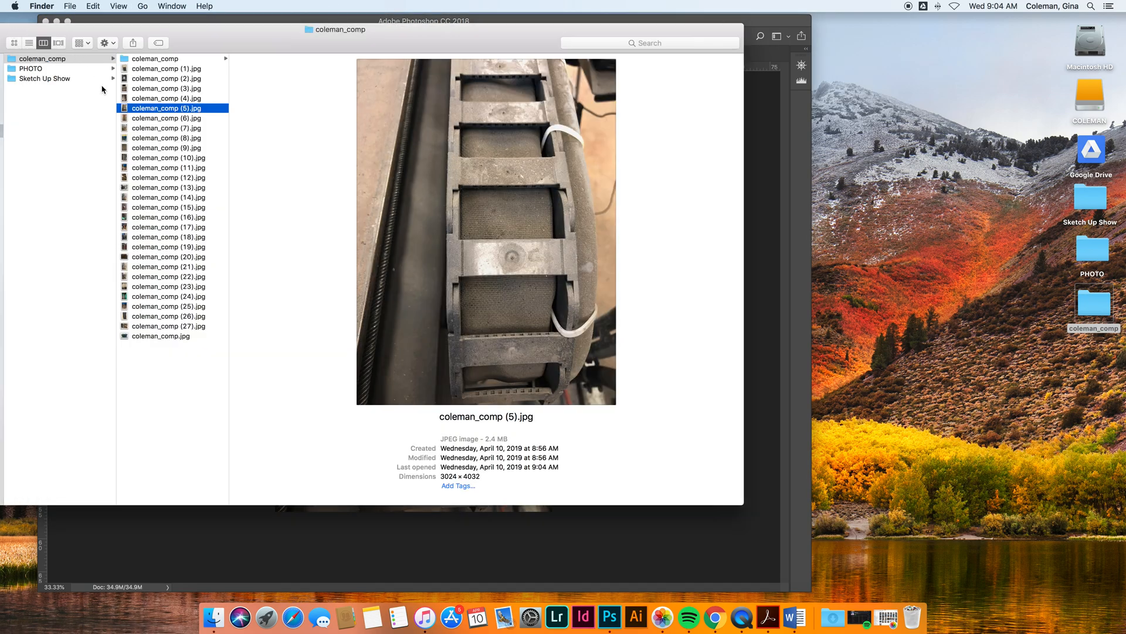
{"action": "left_click", "coordinate": [148, 98]}
{"action": "left_click", "coordinate": [163, 88]}
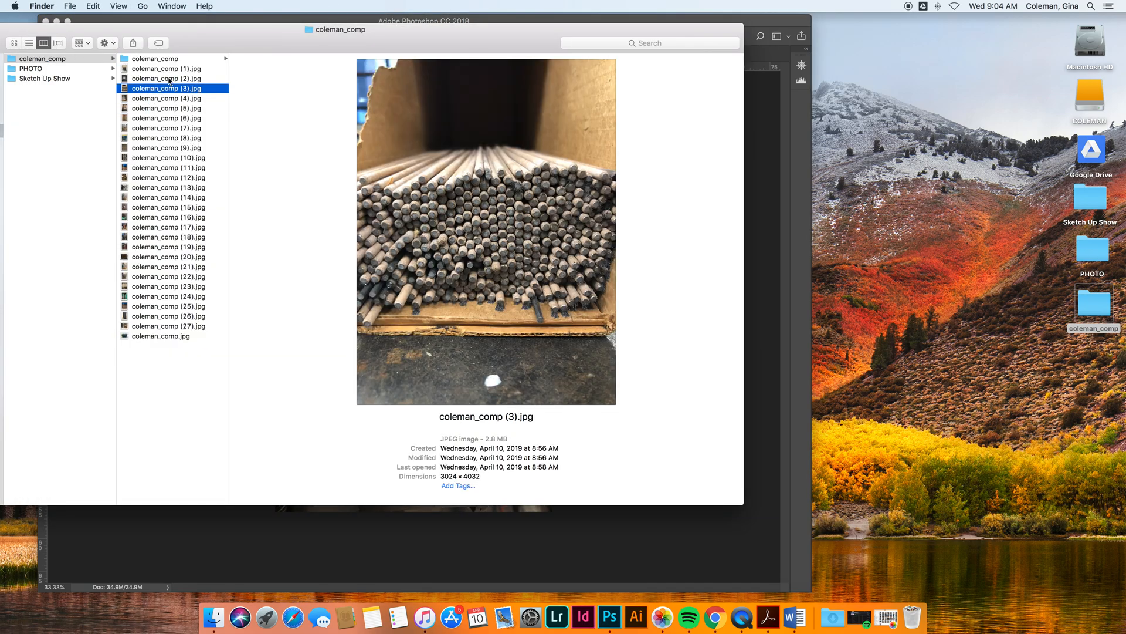
{"action": "left_click", "coordinate": [169, 79]}
{"action": "left_click", "coordinate": [173, 89]}
{"action": "left_click_drag", "start_coordinate": [173, 89], "coordinate": [610, 615]}
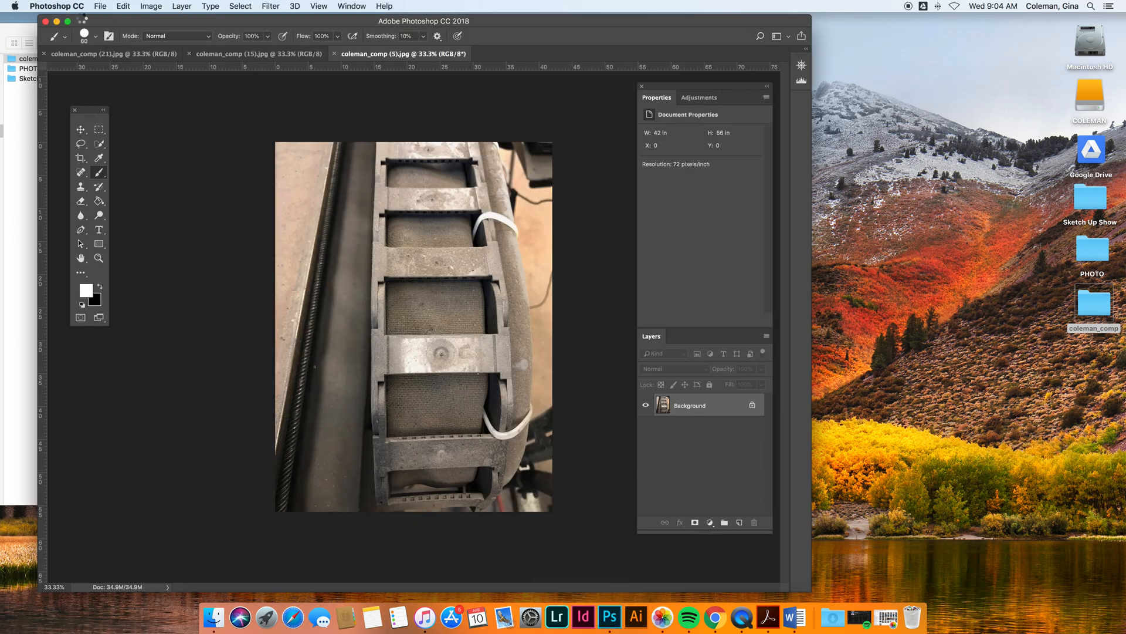
Step: Return to the Finder folder, preview image (2), and open image (1) in Photoshop
{"action": "left_click", "coordinate": [25, 31]}
{"action": "left_click", "coordinate": [162, 81]}
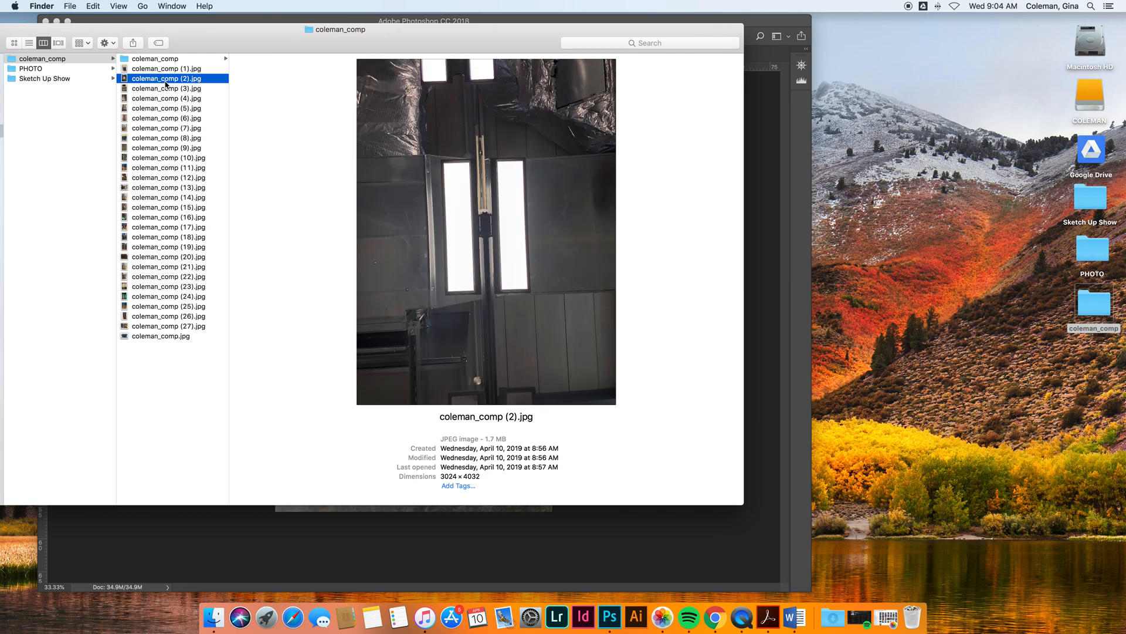
{"action": "left_click", "coordinate": [180, 71]}
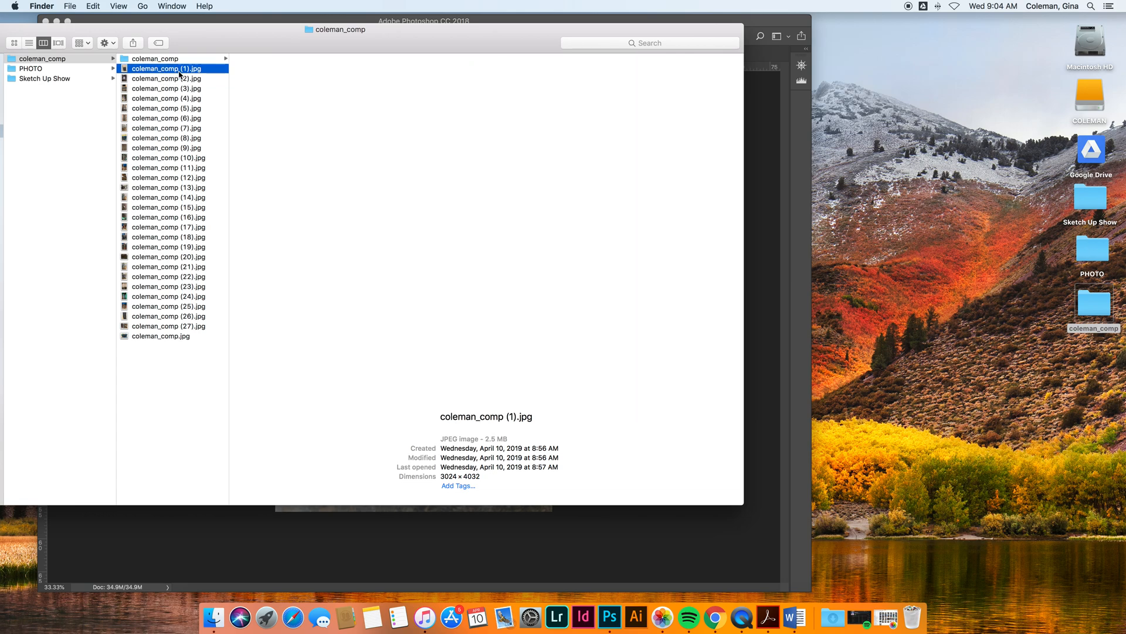
{"action": "left_click_drag", "start_coordinate": [170, 72], "coordinate": [609, 616]}
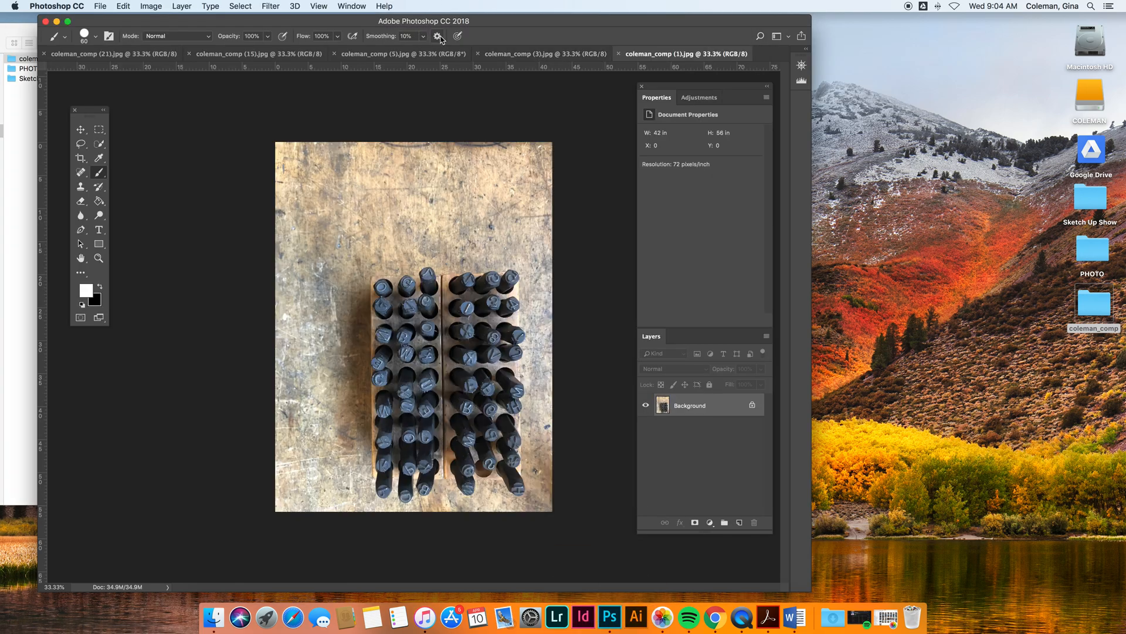
Step: Reposition the Photoshop window and widen it across most of the desktop
{"action": "left_click_drag", "start_coordinate": [505, 22], "coordinate": [735, 27]}
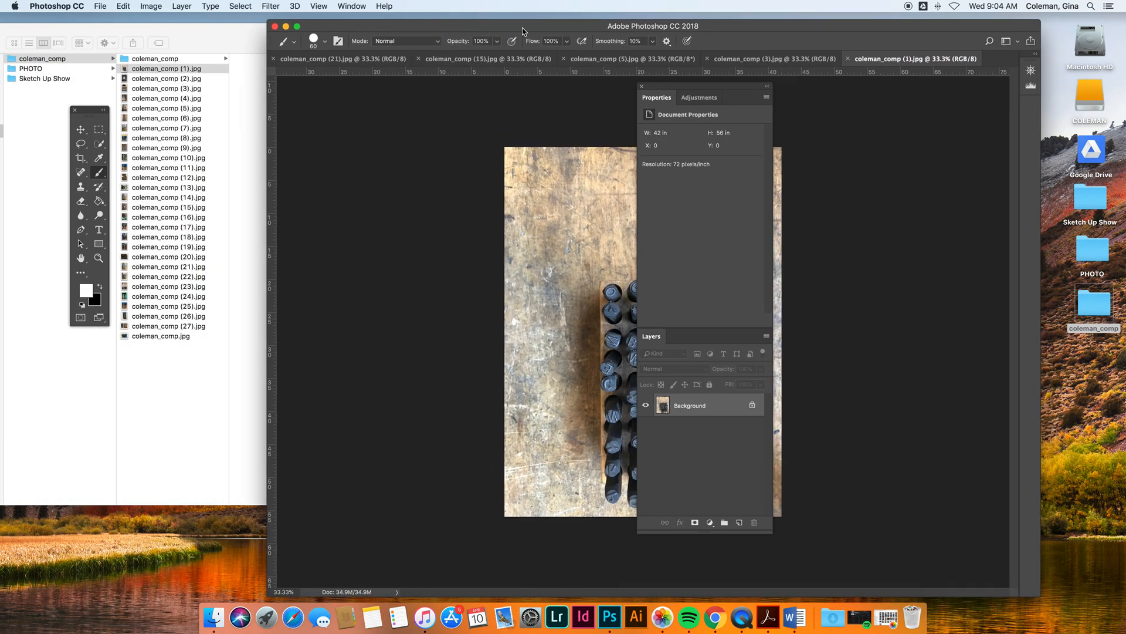
{"action": "left_click_drag", "start_coordinate": [522, 27], "coordinate": [349, 20]}
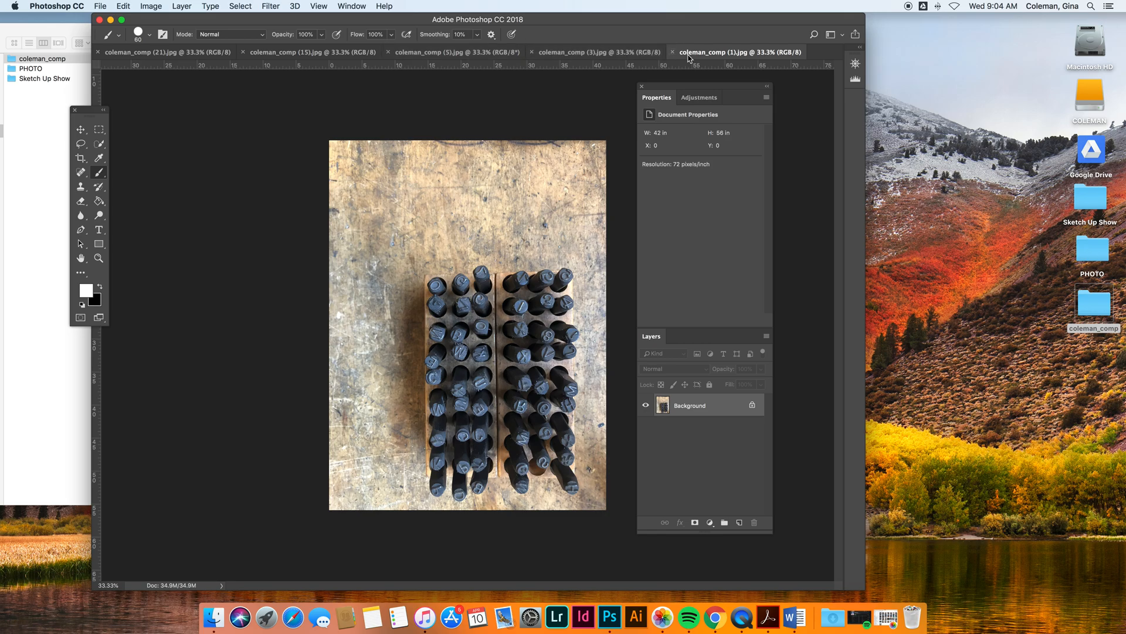
{"action": "left_click", "coordinate": [55, 34]}
{"action": "left_click_drag", "start_coordinate": [55, 34], "coordinate": [144, 19]}
{"action": "left_click", "coordinate": [110, 24]}
{"action": "left_click", "coordinate": [252, 23]}
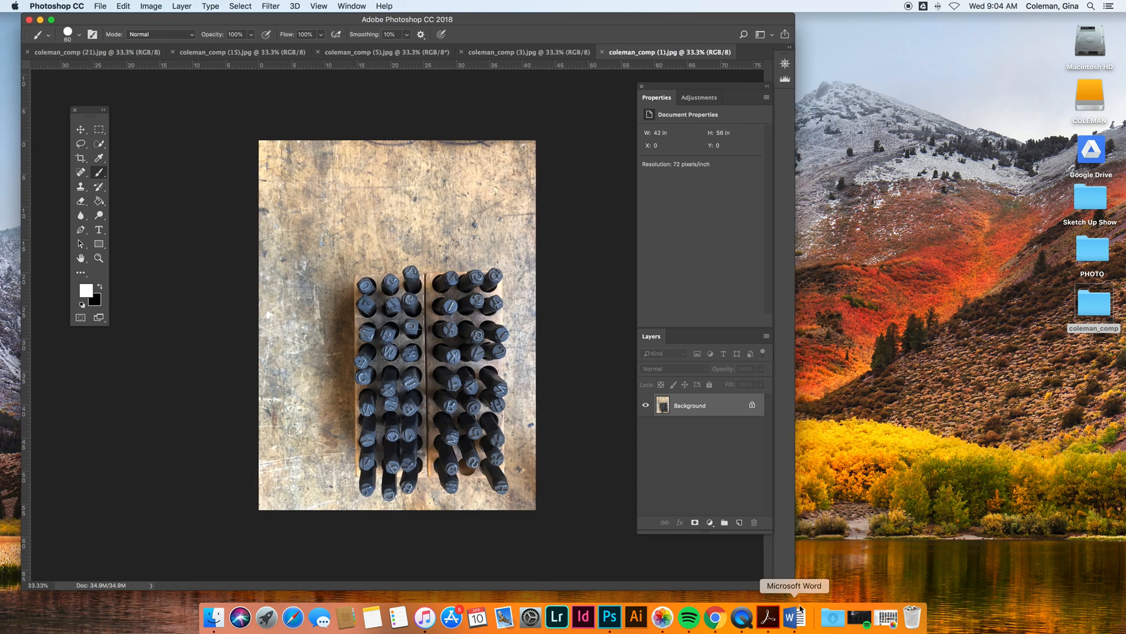
{"action": "left_click_drag", "start_coordinate": [795, 590], "coordinate": [1040, 598]}
Step: Move the Properties and Layers panels and the tools clear of the photo, and enlarge the Layers panel
{"action": "left_click_drag", "start_coordinate": [682, 89], "coordinate": [832, 85]}
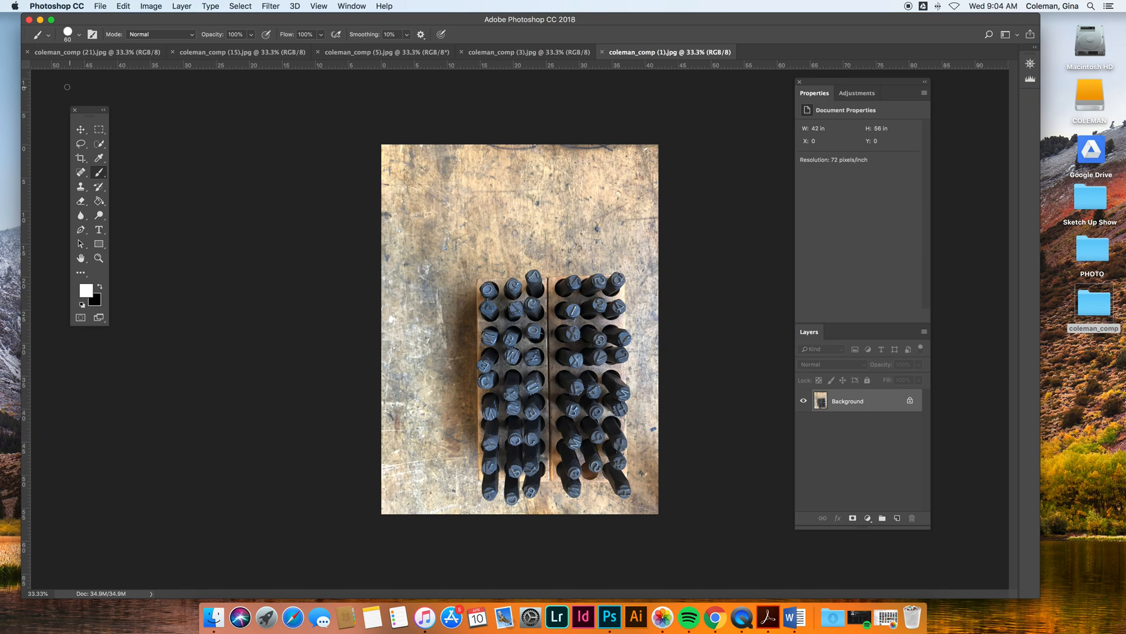
{"action": "left_click_drag", "start_coordinate": [101, 116], "coordinate": [266, 159]}
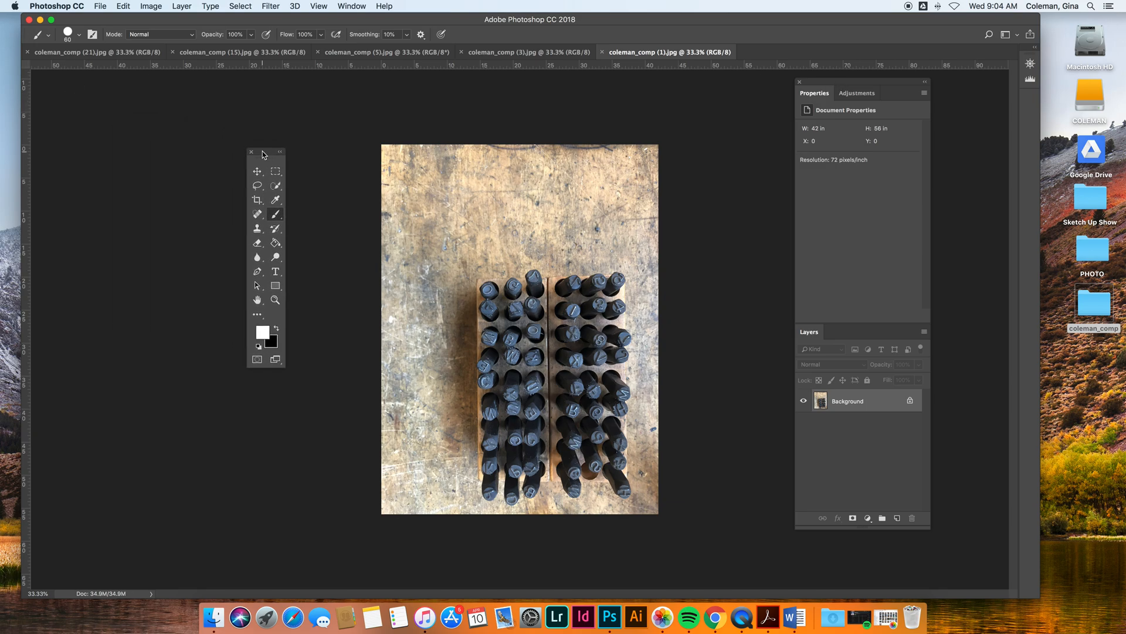
{"action": "left_click", "coordinate": [352, 6]}
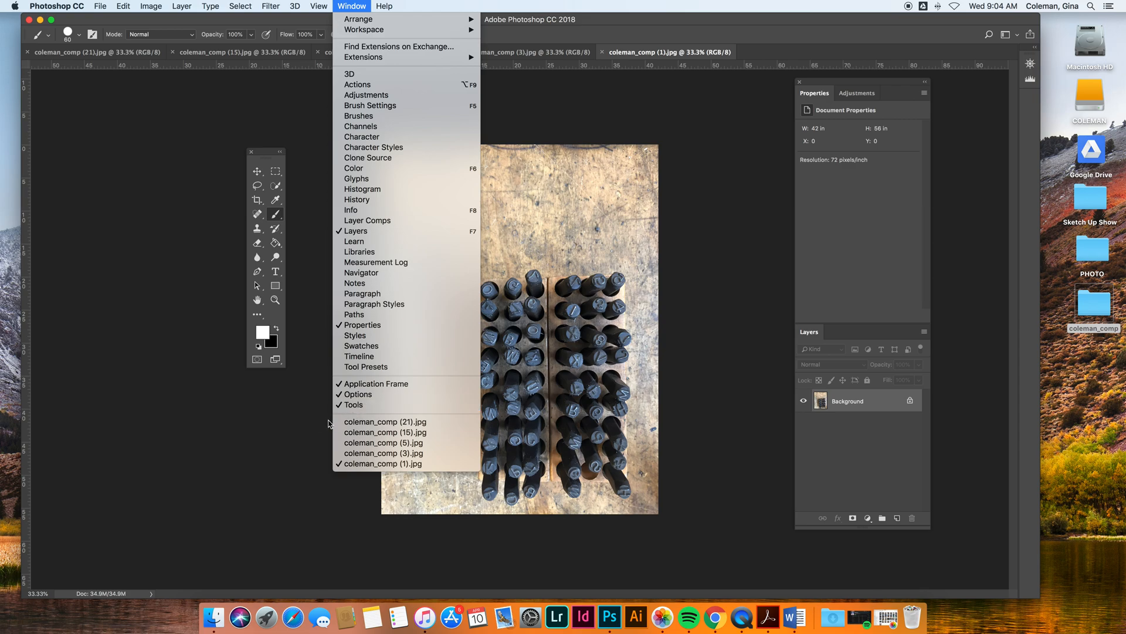
{"action": "left_click", "coordinate": [290, 440]}
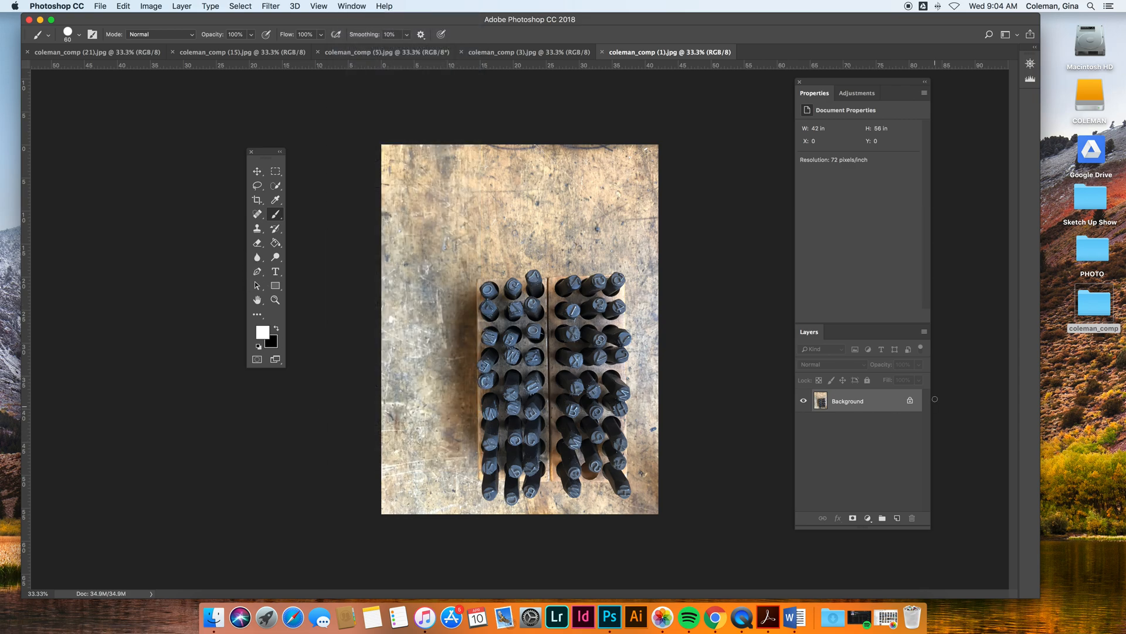
{"action": "mouse_move", "coordinate": [920, 527]}
{"action": "left_mouse_down"}
{"action": "mouse_move", "coordinate": [858, 460]}
{"action": "mouse_move", "coordinate": [936, 532]}
{"action": "left_mouse_up"}
{"action": "left_click_drag", "start_coordinate": [809, 259], "coordinate": [803, 285]}
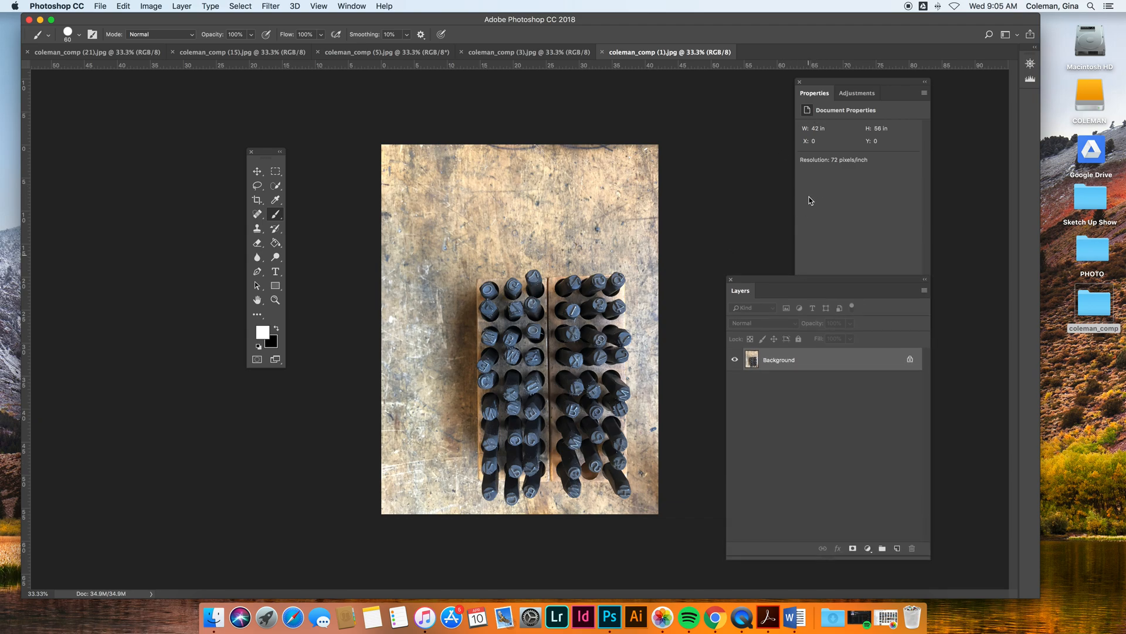
Step: Show the History panel beside Properties and move the floating tools closer to the photo
{"action": "left_click", "coordinate": [352, 6]}
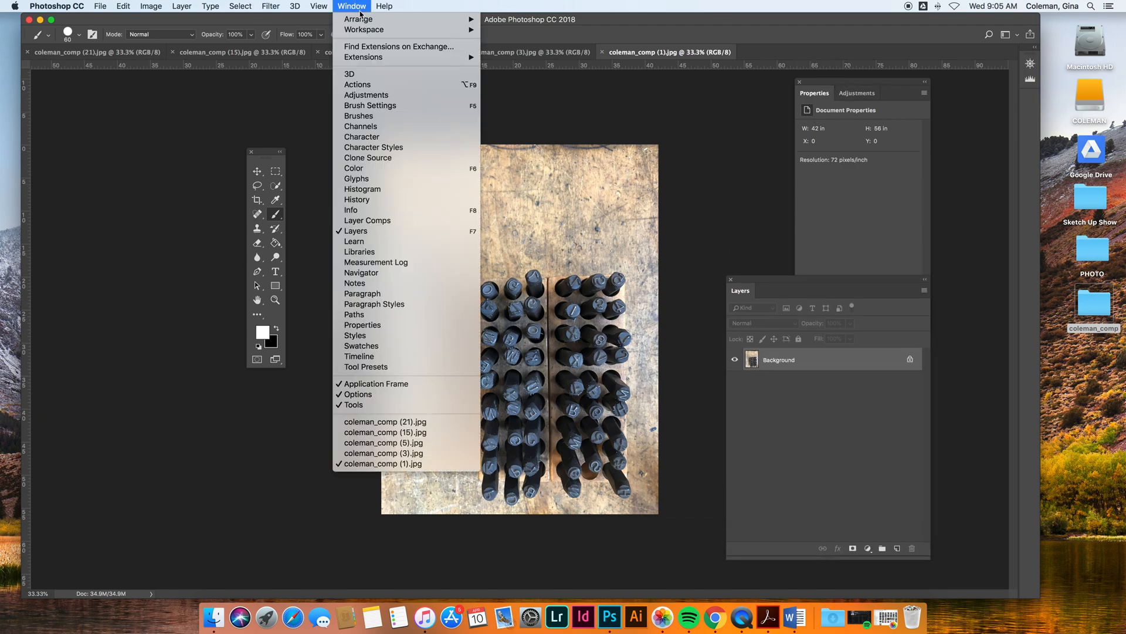
{"action": "left_click", "coordinate": [376, 200]}
{"action": "left_click_drag", "start_coordinate": [1052, 68], "coordinate": [980, 87]}
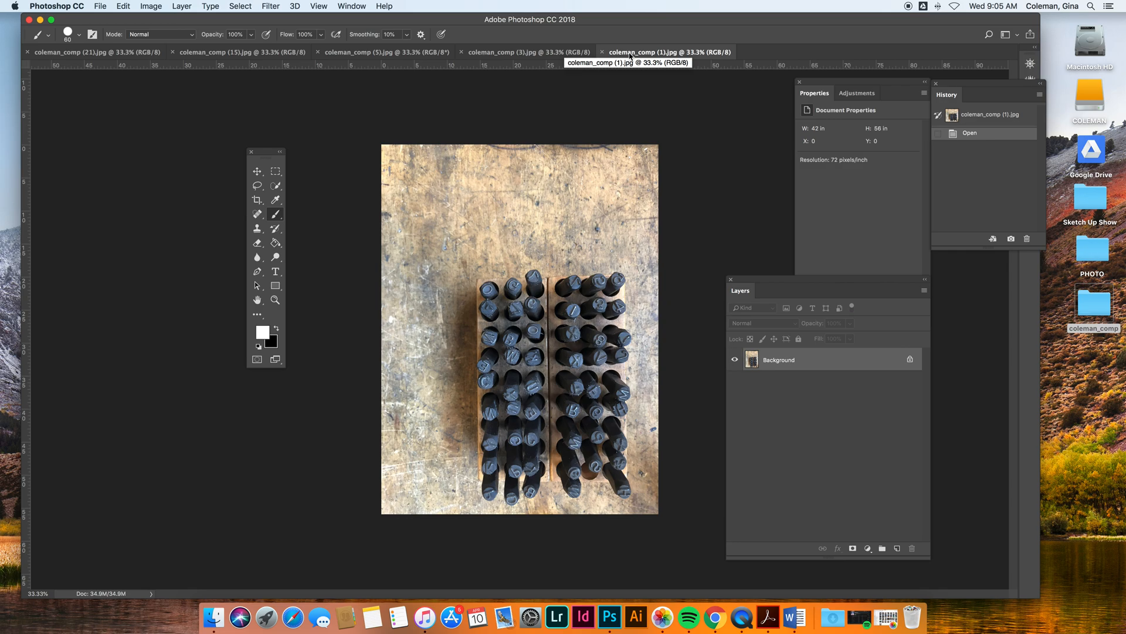
{"action": "left_click_drag", "start_coordinate": [264, 153], "coordinate": [316, 217]}
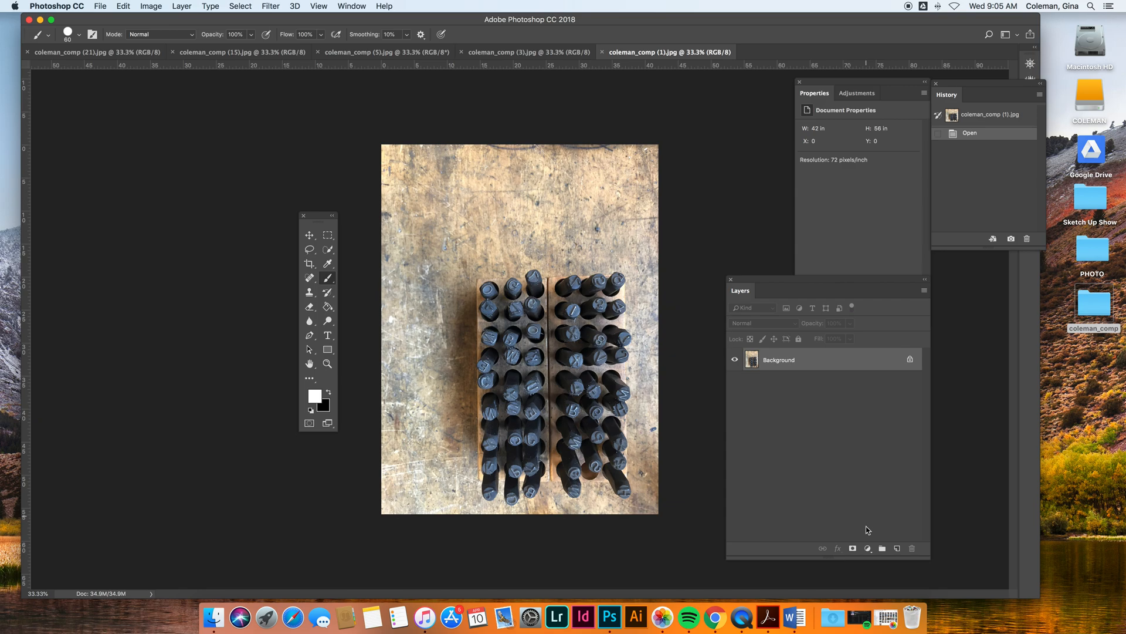
Step: Duplicate the Background layer of image (1) as "Background copy" in the same document
{"action": "right_click", "coordinate": [799, 364]}
{"action": "left_click", "coordinate": [828, 381]}
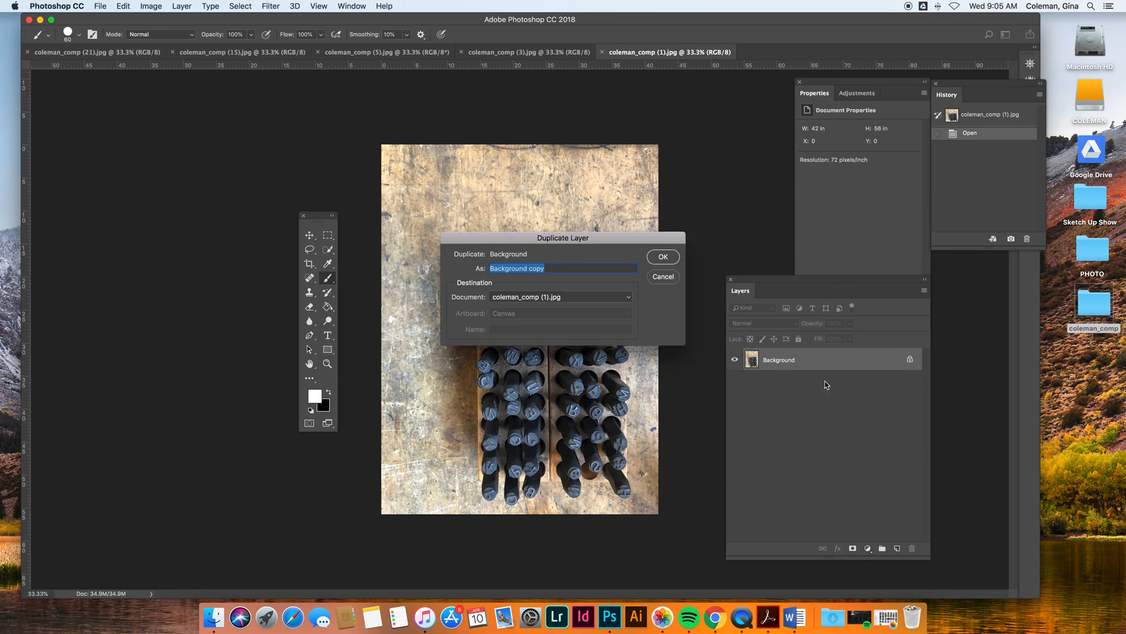
{"action": "left_click", "coordinate": [657, 253]}
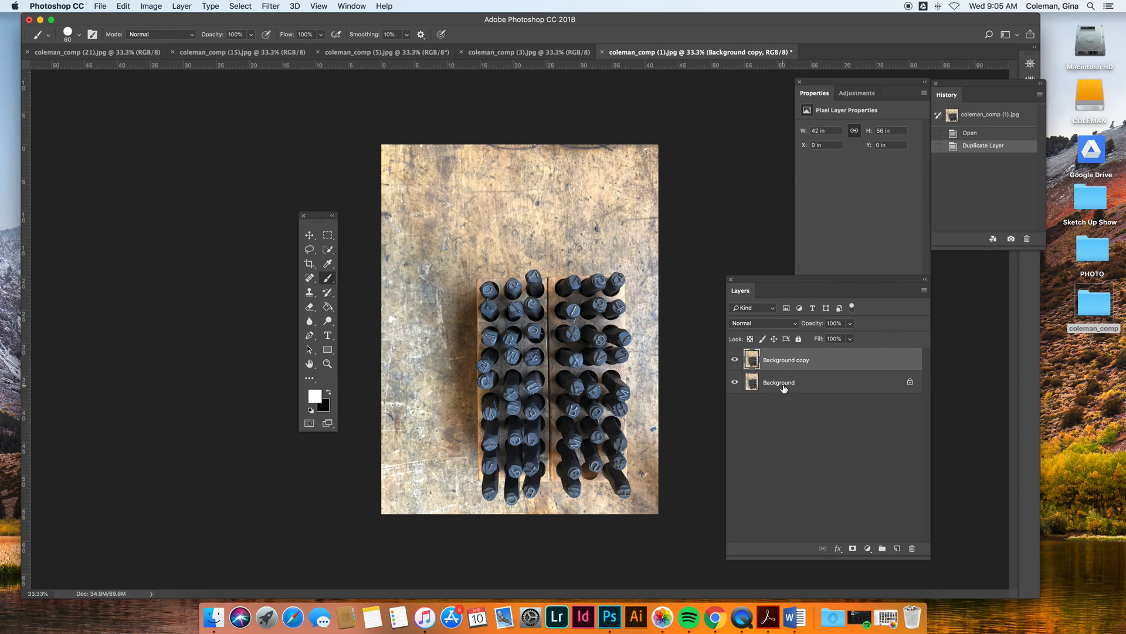
Step: Add a Black & White adjustment layer above the background copy and hide it
{"action": "left_click", "coordinate": [868, 552]}
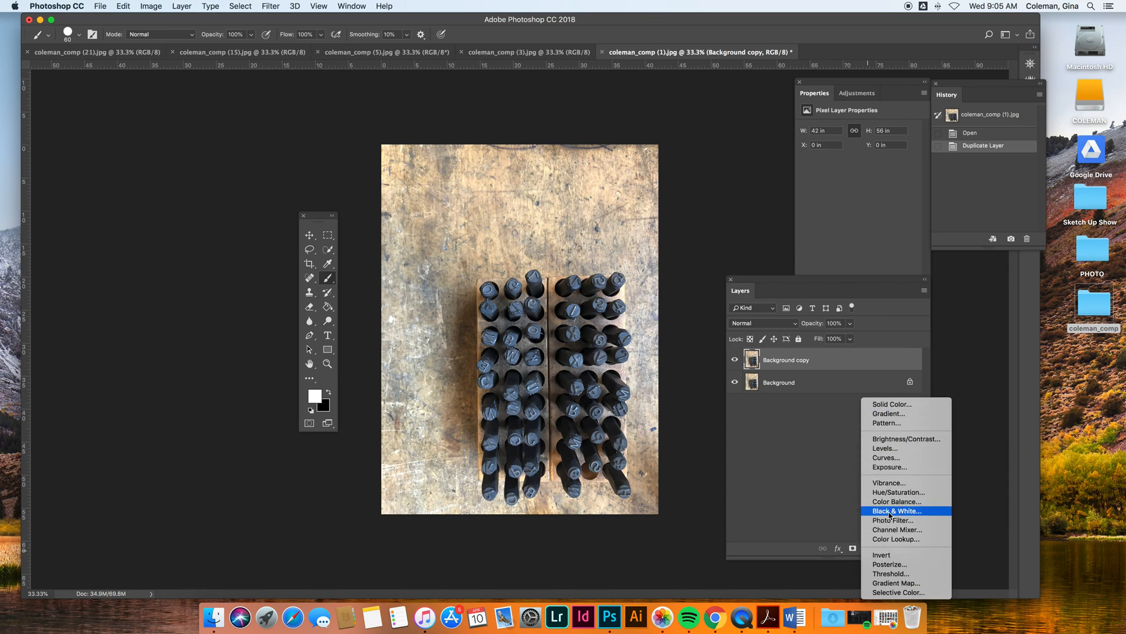
{"action": "left_click", "coordinate": [891, 512]}
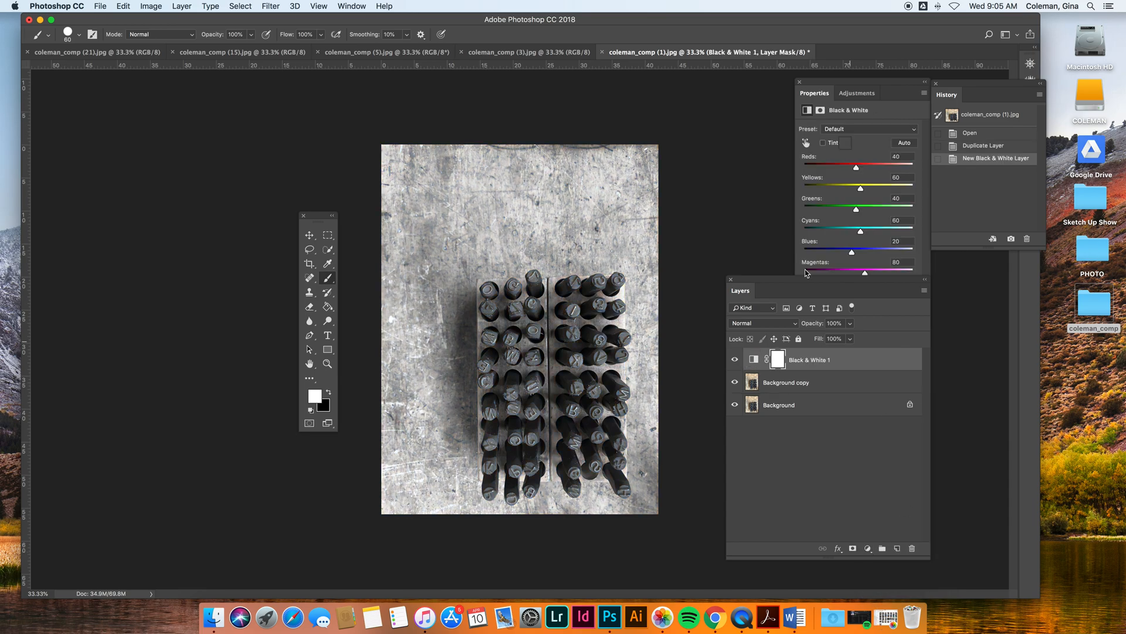
{"action": "left_click_drag", "start_coordinate": [797, 281], "coordinate": [788, 251]}
{"action": "left_click", "coordinate": [727, 332]}
{"action": "left_click", "coordinate": [726, 332]}
{"action": "left_click", "coordinate": [727, 332]}
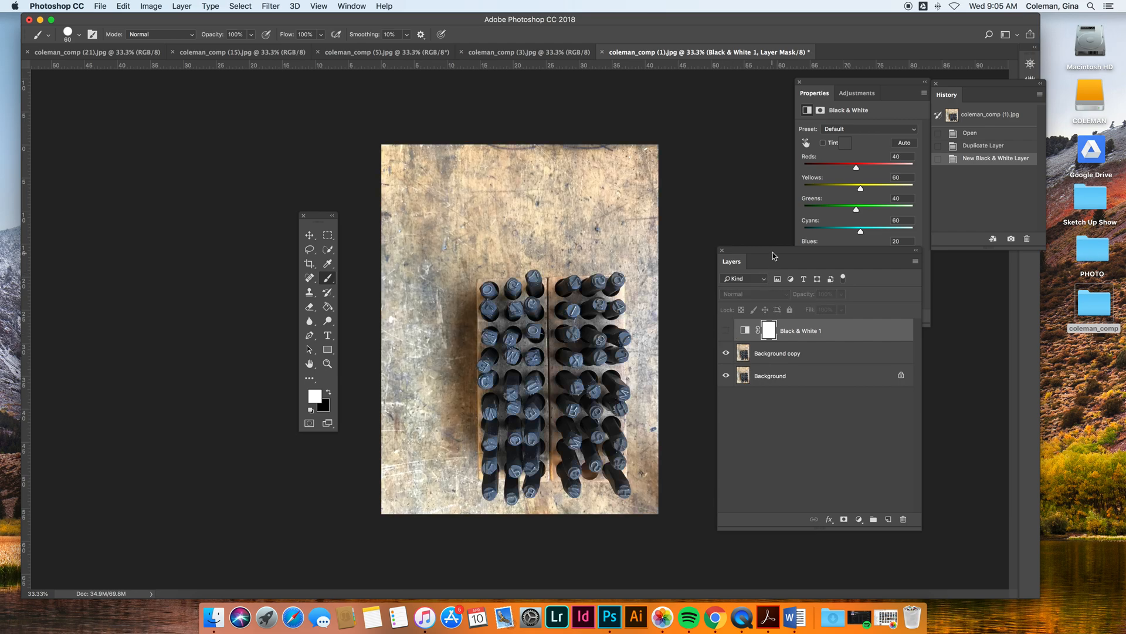
Step: Enlarge the Layers panel and add Brightness/Contrast, Color Balance and Hue/Saturation adjustment layers above the Black & White layer
{"action": "left_click_drag", "start_coordinate": [774, 257], "coordinate": [774, 236]}
{"action": "left_click_drag", "start_coordinate": [918, 509], "coordinate": [951, 556]}
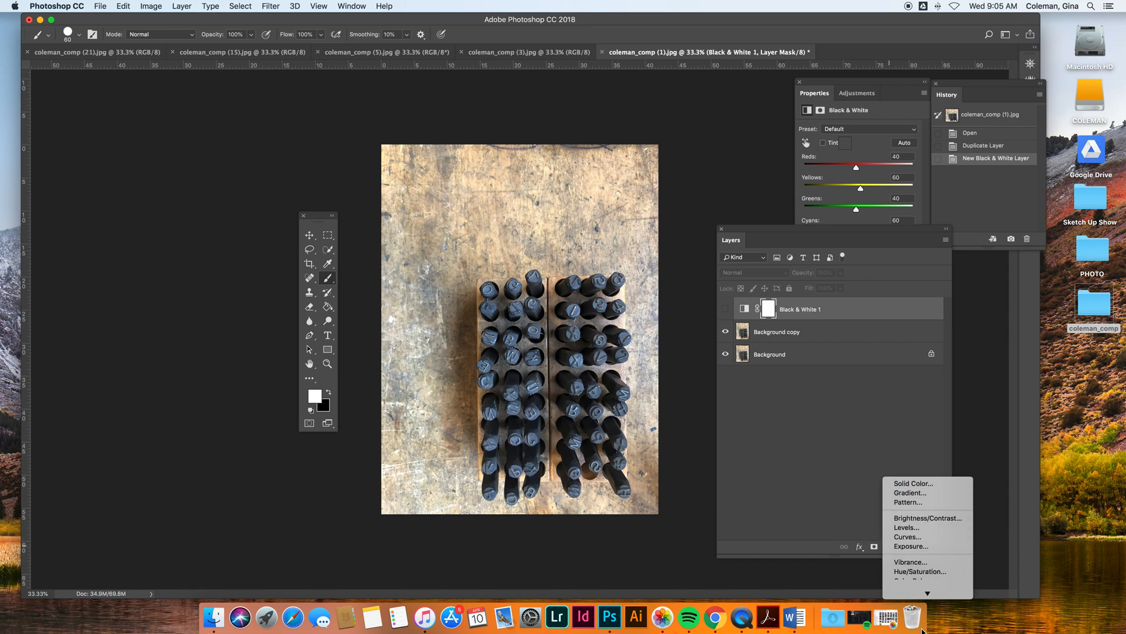
{"action": "left_click", "coordinate": [902, 445]}
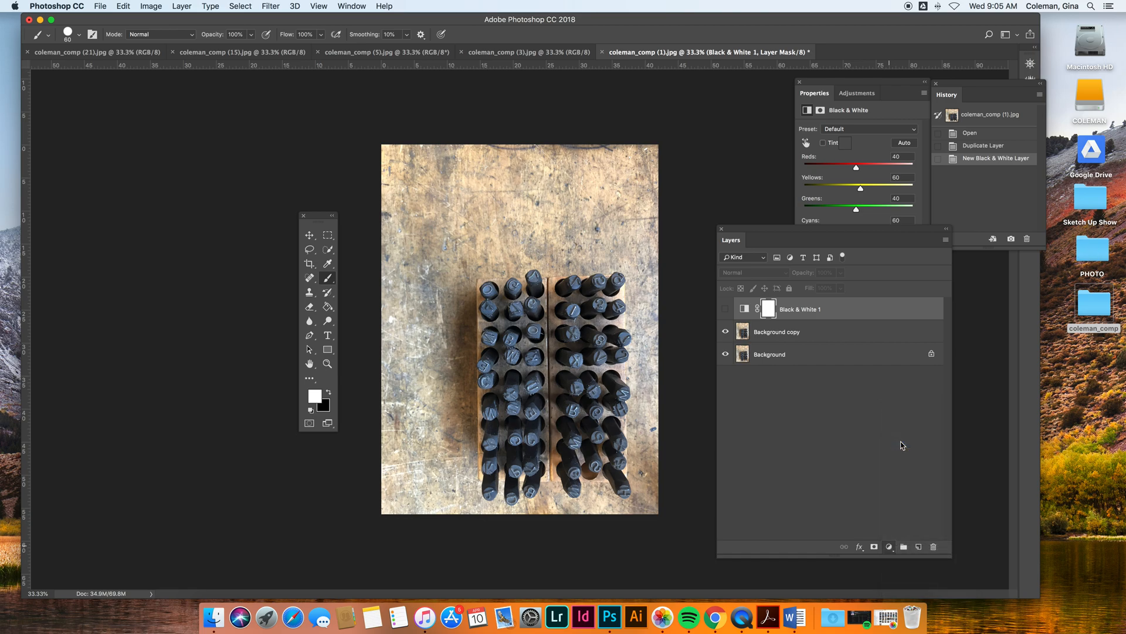
{"action": "left_click", "coordinate": [889, 546]}
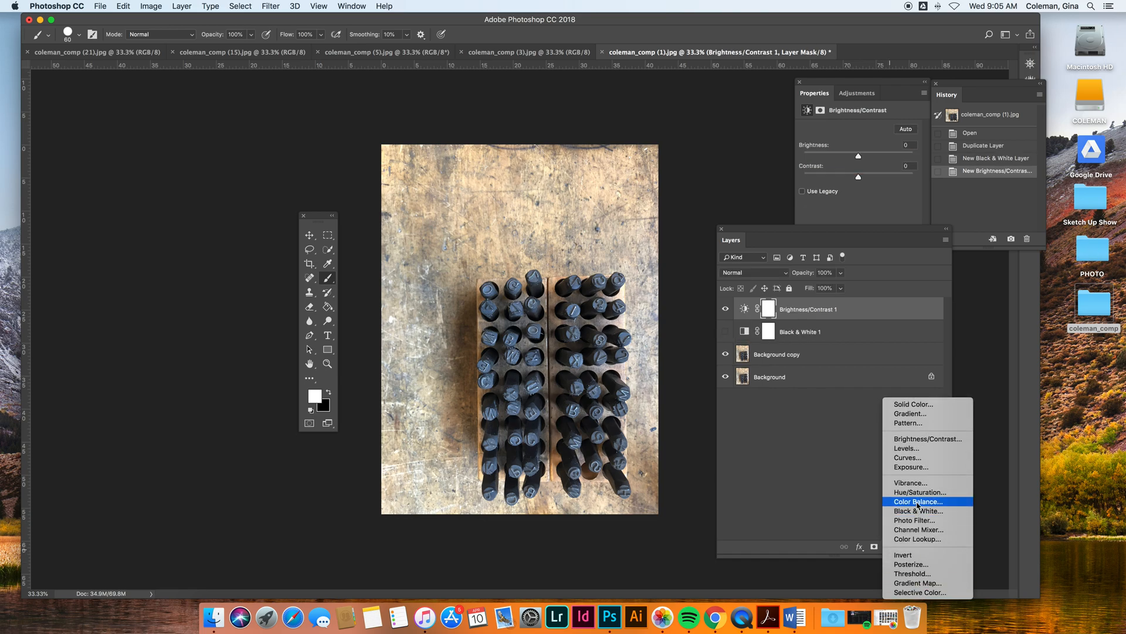
{"action": "left_click", "coordinate": [917, 502]}
{"action": "left_click", "coordinate": [886, 546]}
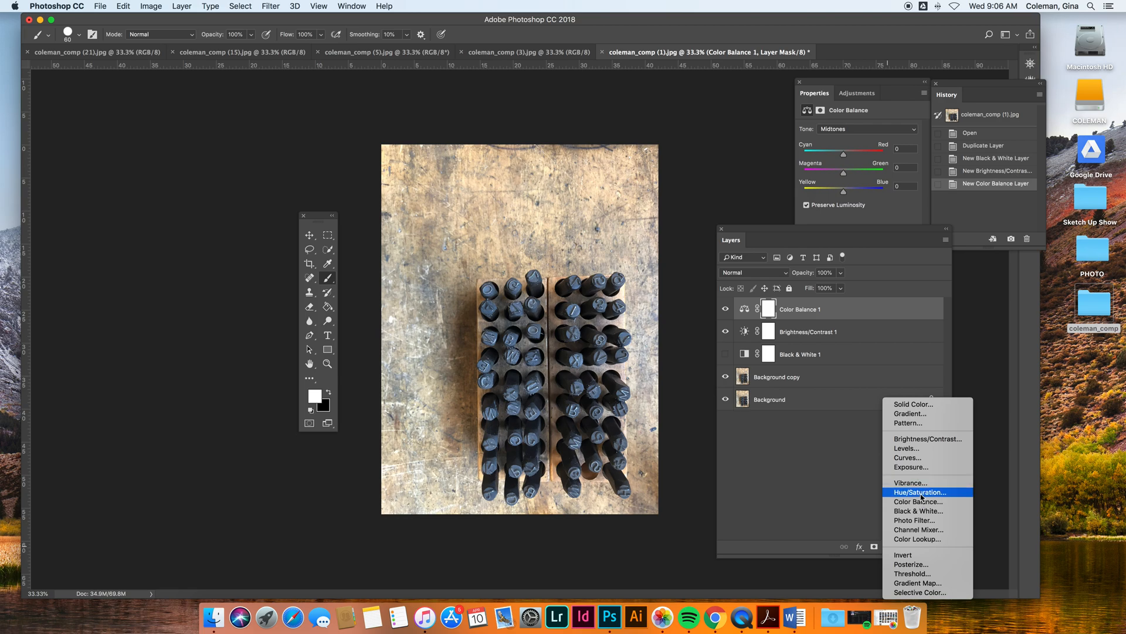
{"action": "left_click", "coordinate": [920, 492]}
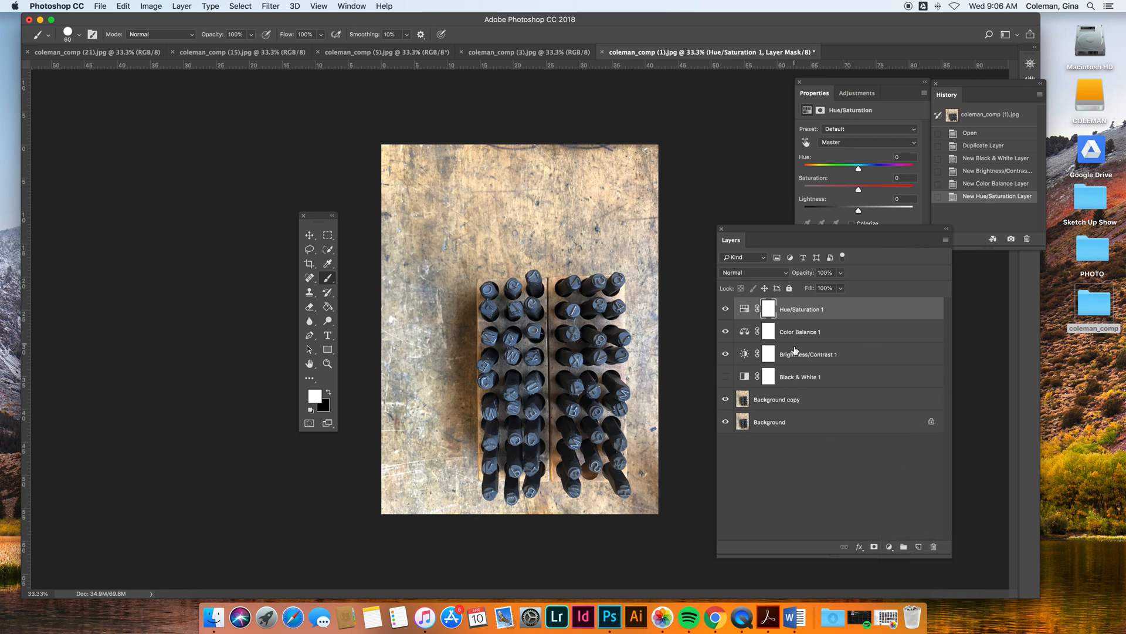
Step: Set the Brightness/Contrast layer to brightness -9 and contrast 28, and compare the photo with and without it
{"action": "left_click", "coordinate": [795, 357]}
{"action": "left_click_drag", "start_coordinate": [859, 159], "coordinate": [875, 177]}
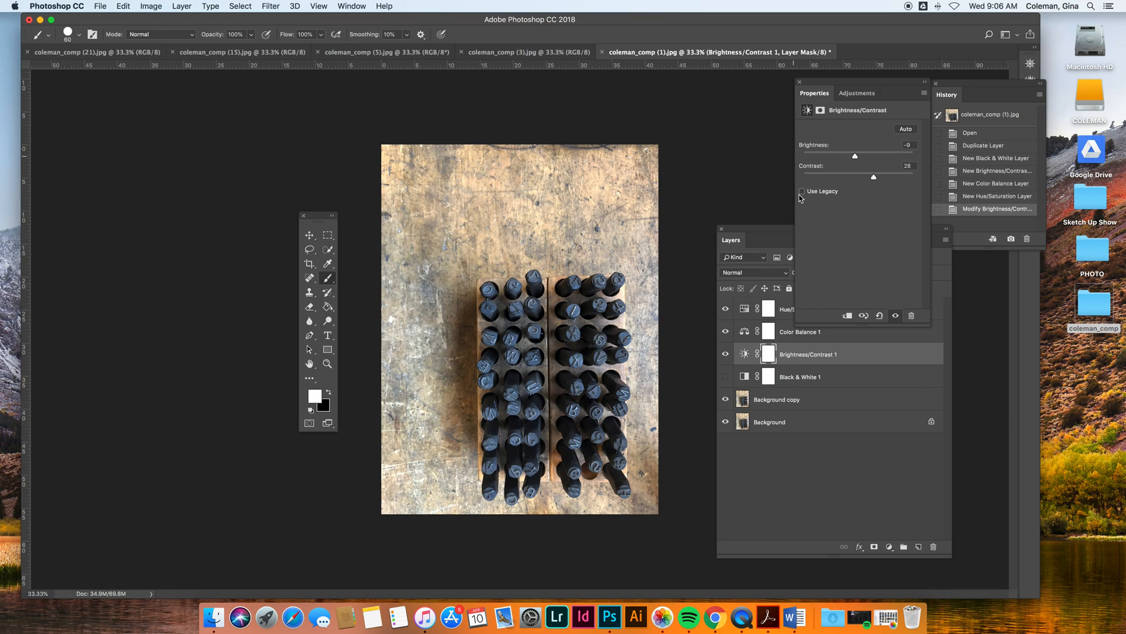
{"action": "left_click", "coordinate": [726, 355]}
{"action": "left_click", "coordinate": [726, 355]}
{"action": "left_click", "coordinate": [725, 355]}
{"action": "left_click", "coordinate": [726, 355]}
{"action": "left_click", "coordinate": [726, 355]}
{"action": "left_click", "coordinate": [726, 355]}
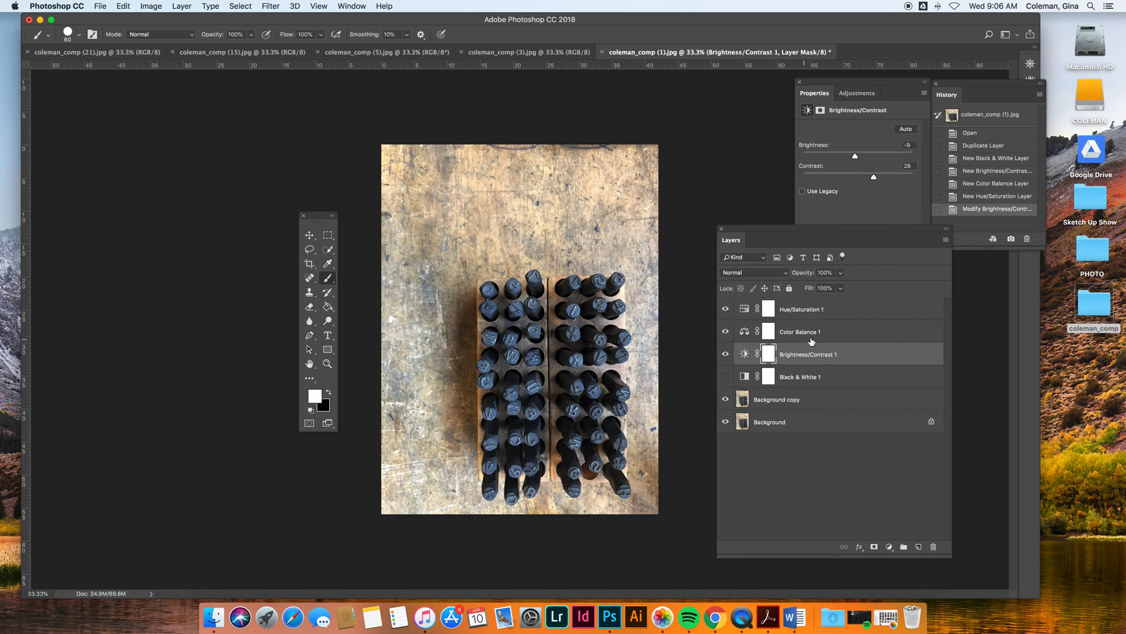
Step: Set the Color Balance midtones to cyan-red +12, magenta-green -5 and yellow-blue -7, and compare the photo with and without them
{"action": "left_click", "coordinate": [830, 333]}
{"action": "left_click_drag", "start_coordinate": [840, 229], "coordinate": [851, 269]}
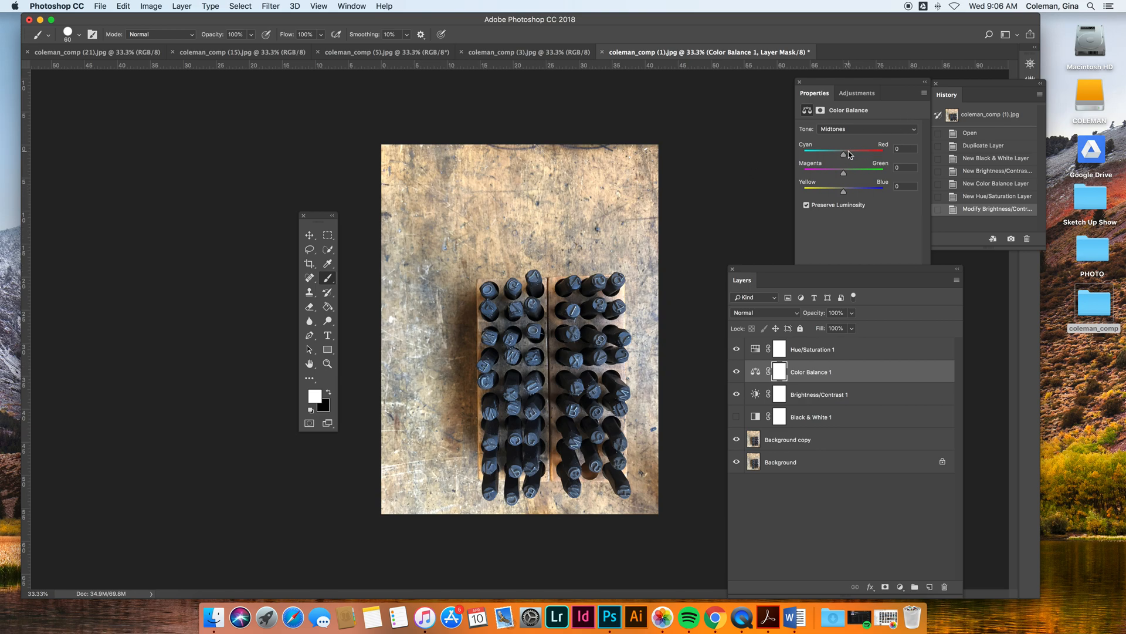
{"action": "left_click_drag", "start_coordinate": [843, 153], "coordinate": [850, 154]}
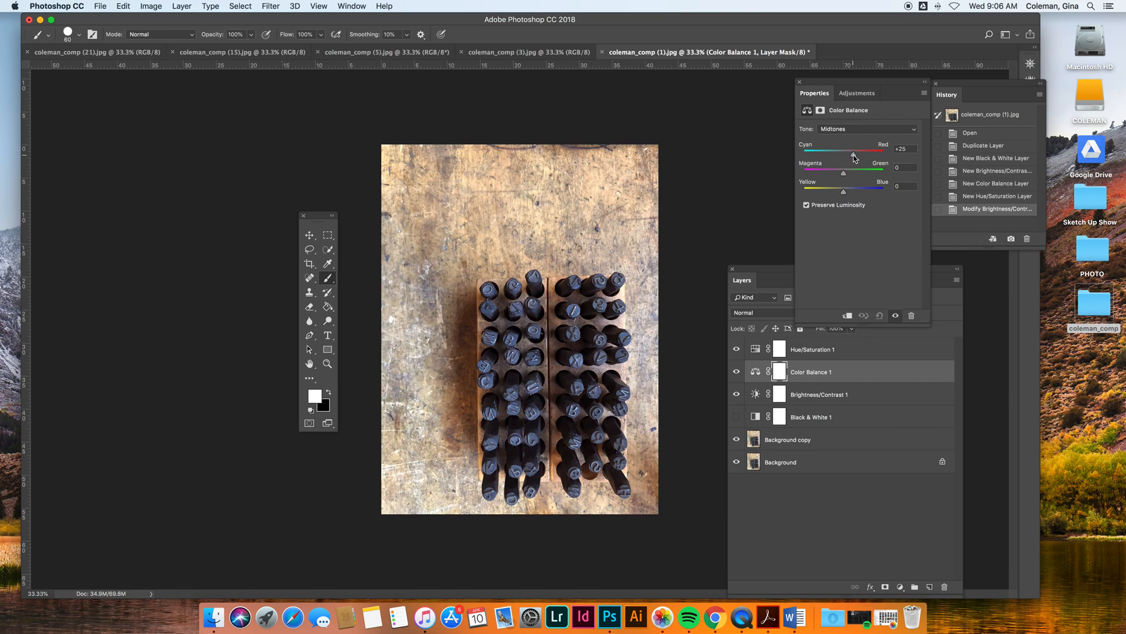
{"action": "left_click_drag", "start_coordinate": [853, 154], "coordinate": [841, 193]}
{"action": "left_click", "coordinate": [736, 373]}
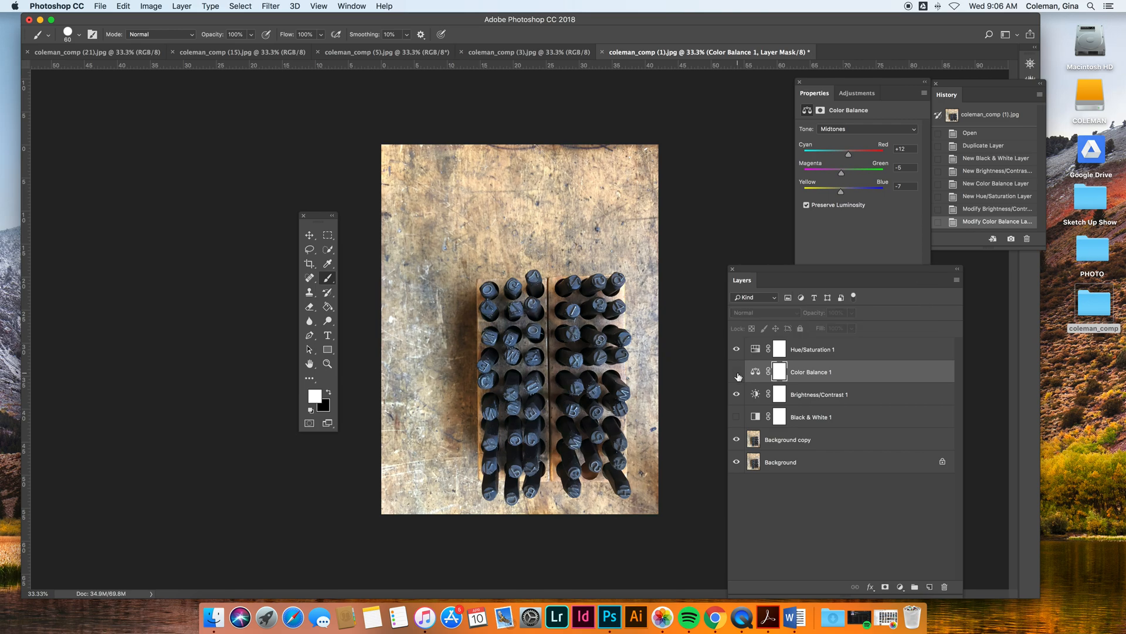
{"action": "left_click", "coordinate": [737, 373]}
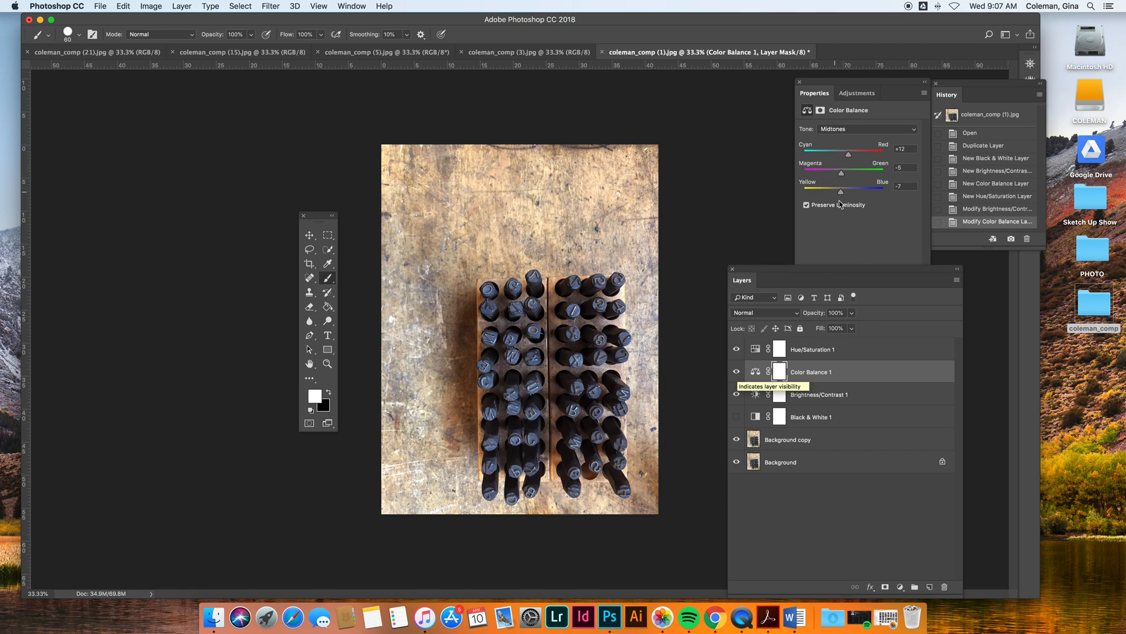
Step: Set the Color Balance shadows to -4 for cyan-red, magenta-green and yellow-blue
{"action": "left_click", "coordinate": [915, 130]}
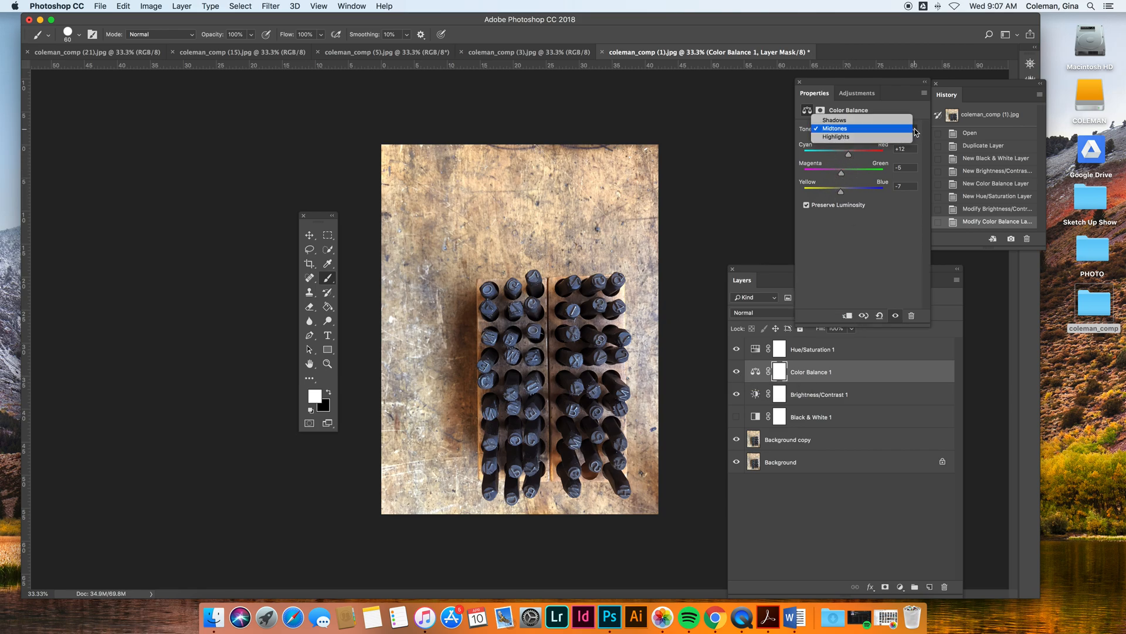
{"action": "left_click", "coordinate": [879, 122]}
{"action": "left_click_drag", "start_coordinate": [852, 154], "coordinate": [840, 193]}
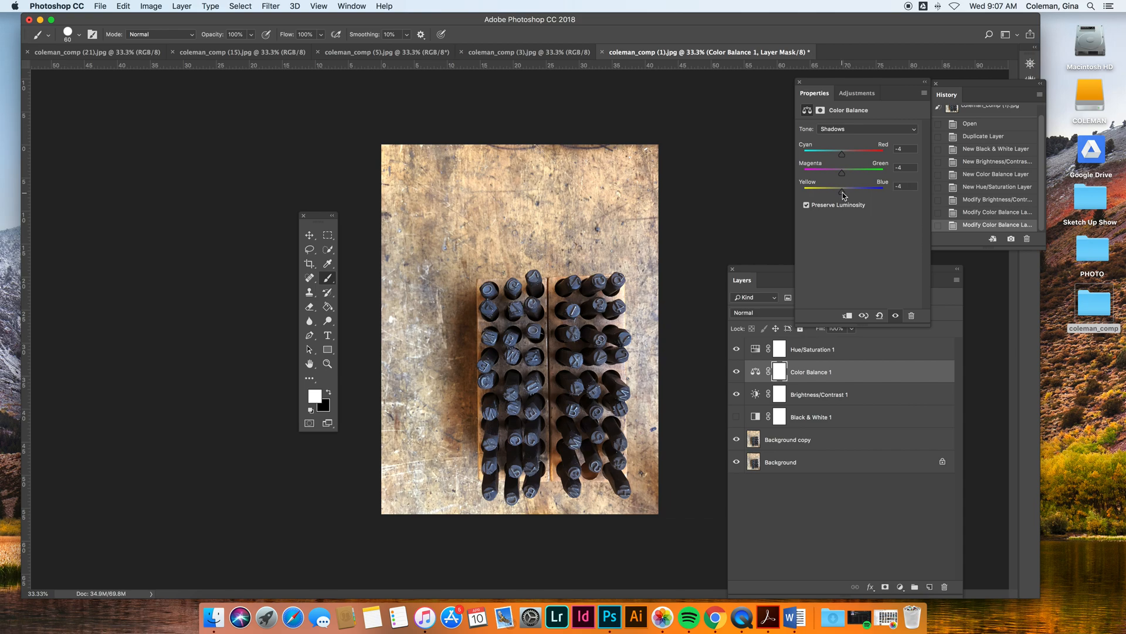
Step: Set the Color Balance highlights to cyan-red +8, magenta-green -7 and yellow-blue -3, and compare the photo with and without that layer
{"action": "left_click", "coordinate": [865, 129]}
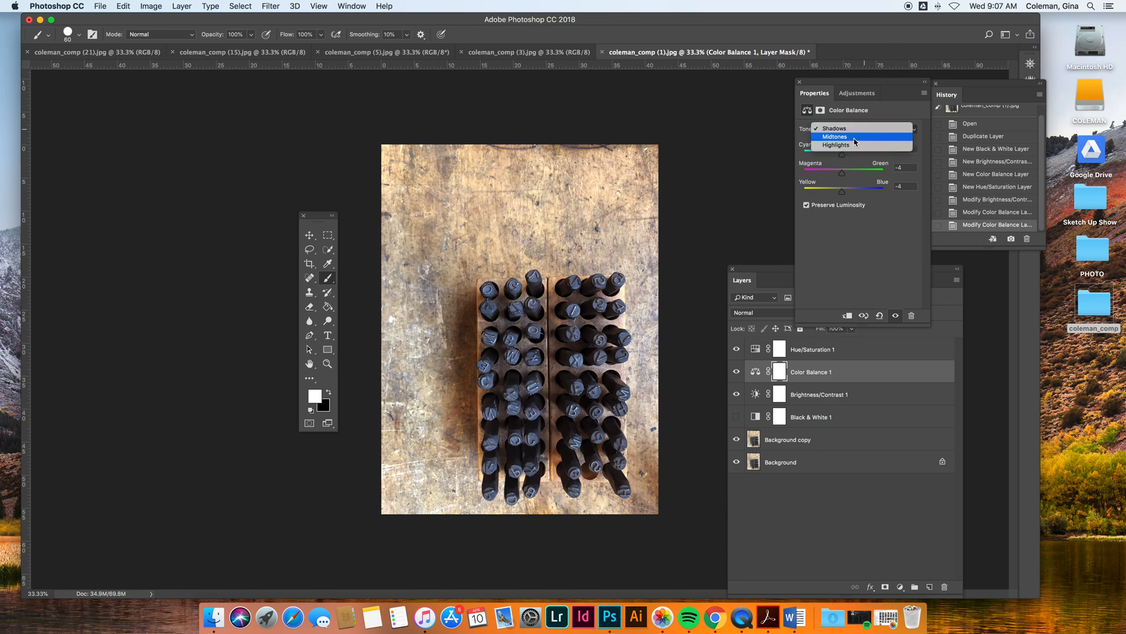
{"action": "left_click", "coordinate": [843, 145]}
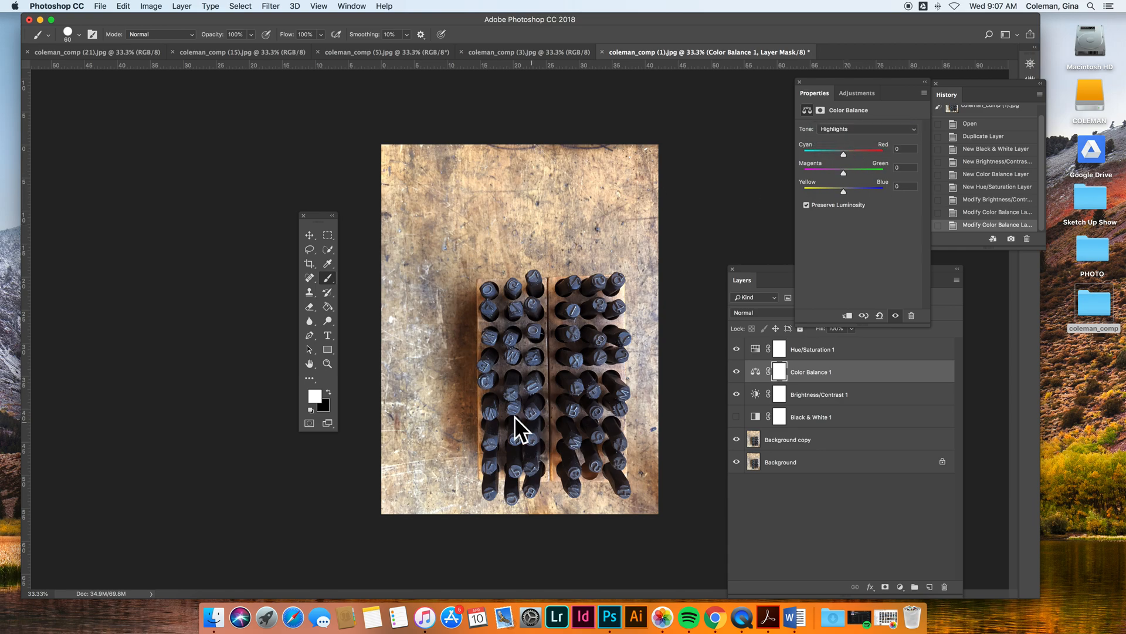
{"action": "left_click_drag", "start_coordinate": [848, 158], "coordinate": [842, 192]}
{"action": "left_click", "coordinate": [773, 279]}
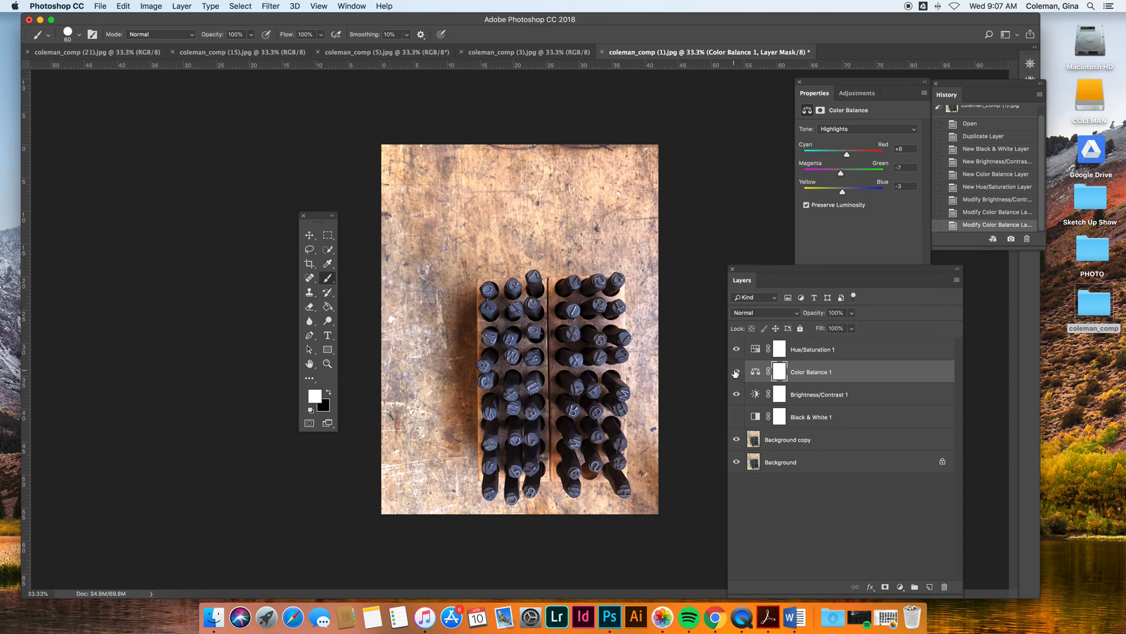
{"action": "left_click", "coordinate": [737, 372]}
{"action": "left_click", "coordinate": [737, 373]}
{"action": "left_click", "coordinate": [737, 373]}
{"action": "left_click", "coordinate": [736, 372]}
{"action": "left_click", "coordinate": [737, 372]}
Step: Rearrange the Properties and Layers panels, then try a hue shift on the Hue/Saturation layer and reset the hue to 0
{"action": "left_click", "coordinate": [822, 351]}
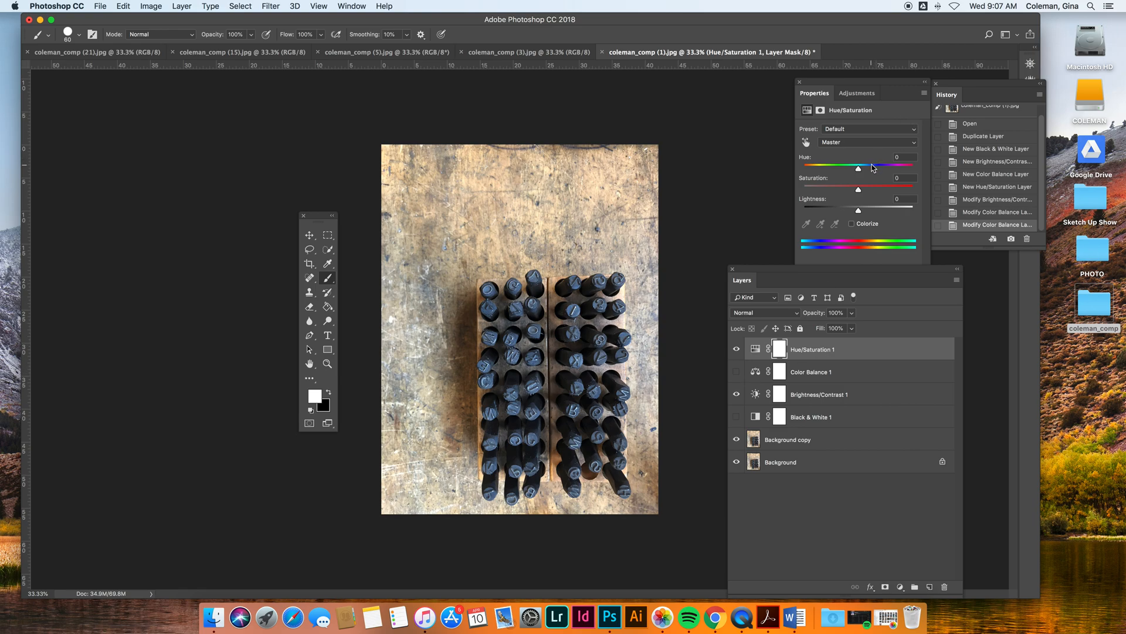
{"action": "left_click_drag", "start_coordinate": [858, 83], "coordinate": [835, 76]}
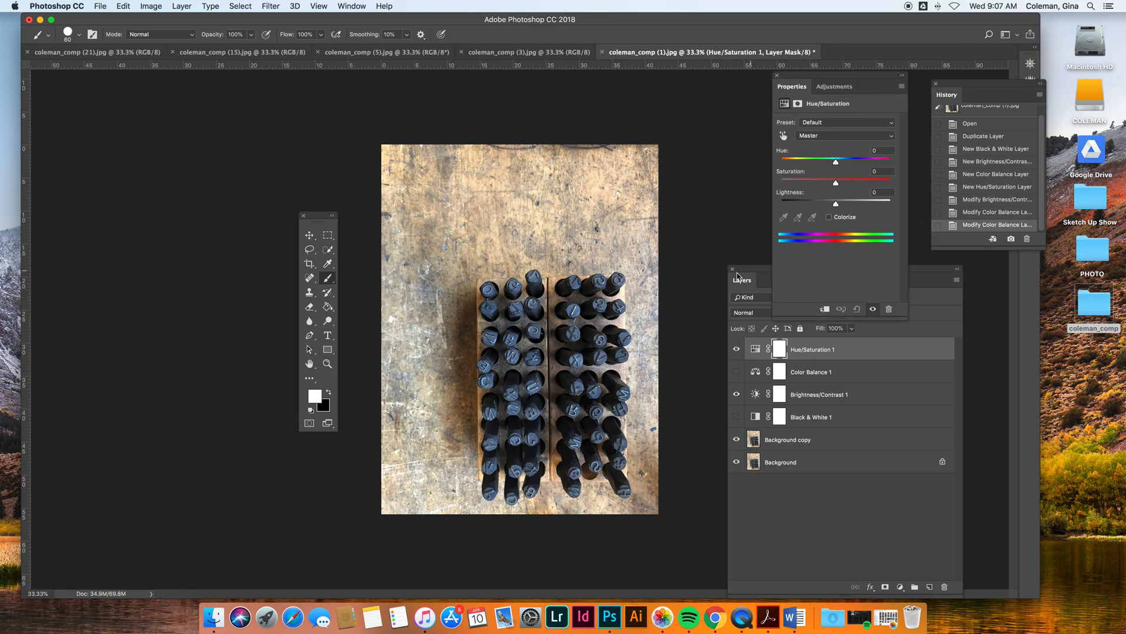
{"action": "left_click_drag", "start_coordinate": [756, 273], "coordinate": [751, 274]}
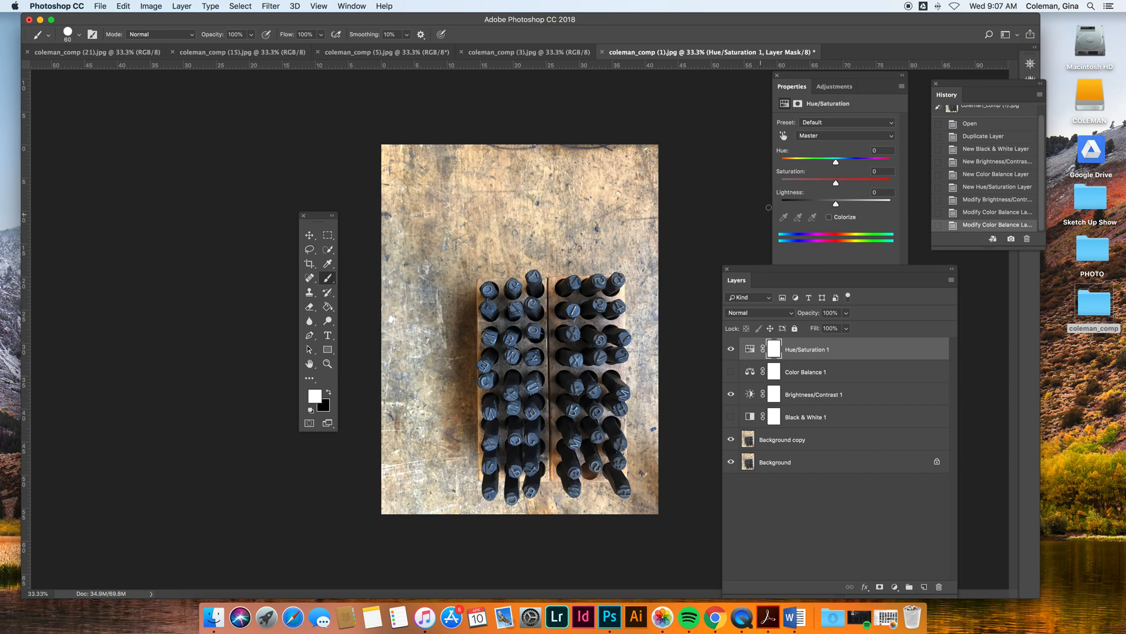
{"action": "mouse_move", "coordinate": [836, 163]}
{"action": "left_mouse_down"}
{"action": "mouse_move", "coordinate": [782, 162]}
{"action": "mouse_move", "coordinate": [892, 165]}
{"action": "mouse_move", "coordinate": [857, 166]}
{"action": "left_mouse_up"}
{"action": "type", "text": "0"}
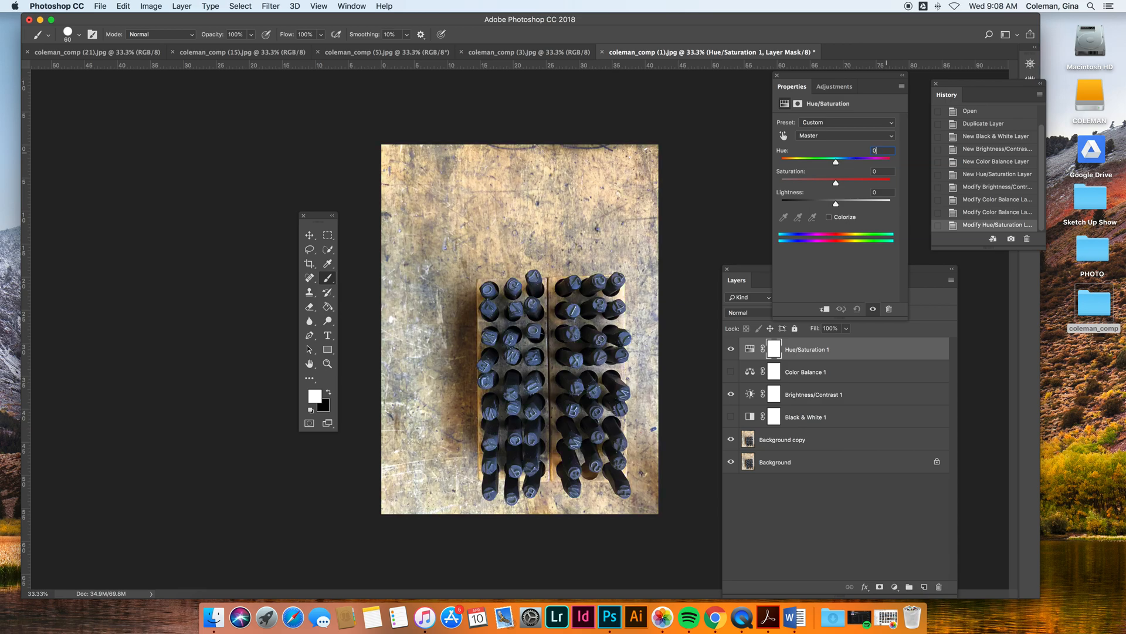
Step: Try saturation -100 and then +19 on the Hue/Saturation layer, and compare the photo with and without the layer
{"action": "left_click_drag", "start_coordinate": [838, 182], "coordinate": [781, 182]}
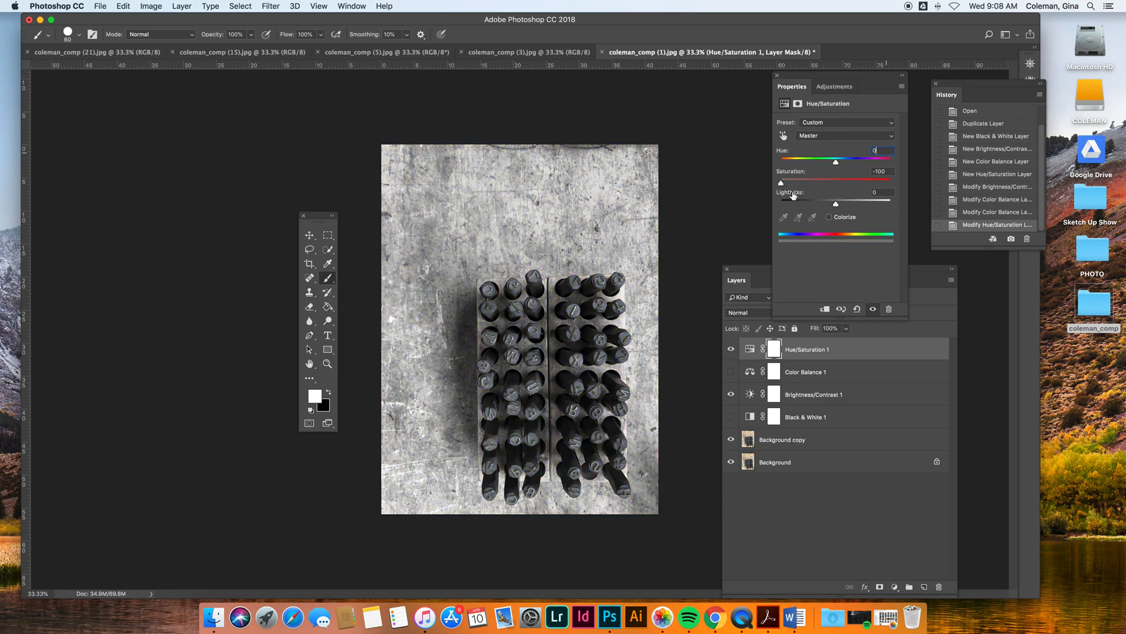
{"action": "left_click_drag", "start_coordinate": [781, 185], "coordinate": [847, 186]}
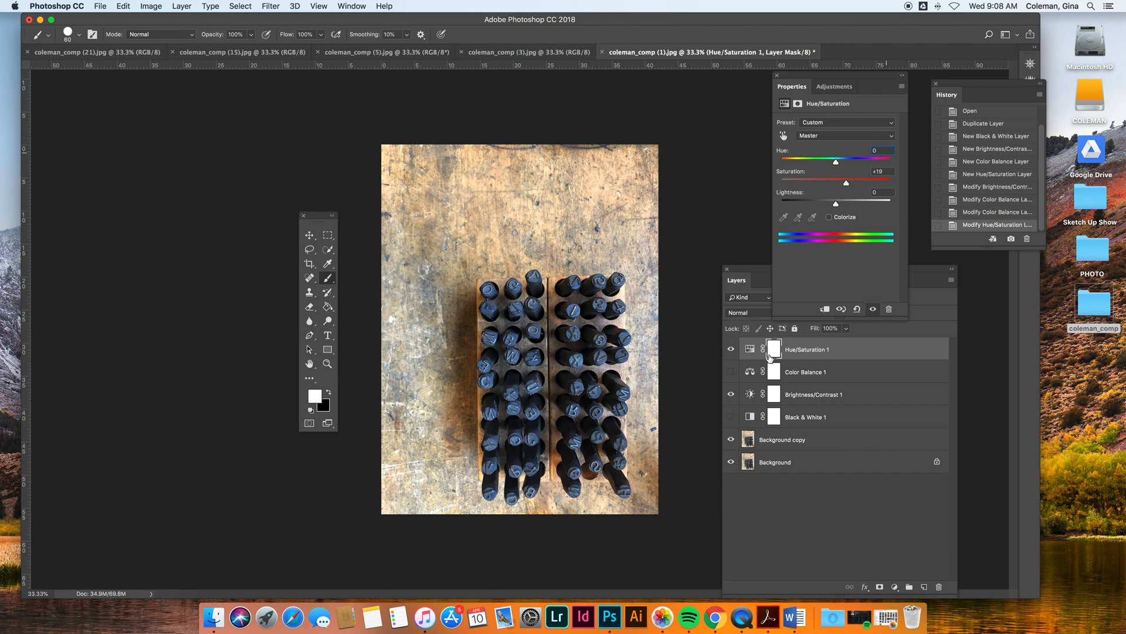
{"action": "left_click", "coordinate": [731, 350]}
{"action": "left_click", "coordinate": [730, 350]}
{"action": "left_click", "coordinate": [731, 350]}
{"action": "left_click", "coordinate": [731, 350]}
{"action": "left_click", "coordinate": [730, 350]}
{"action": "left_click", "coordinate": [731, 350]}
{"action": "left_click", "coordinate": [731, 350]}
Step: Show the Color Balance layer again and set the Hue/Saturation layer's saturation to +9
{"action": "left_click", "coordinate": [730, 372]}
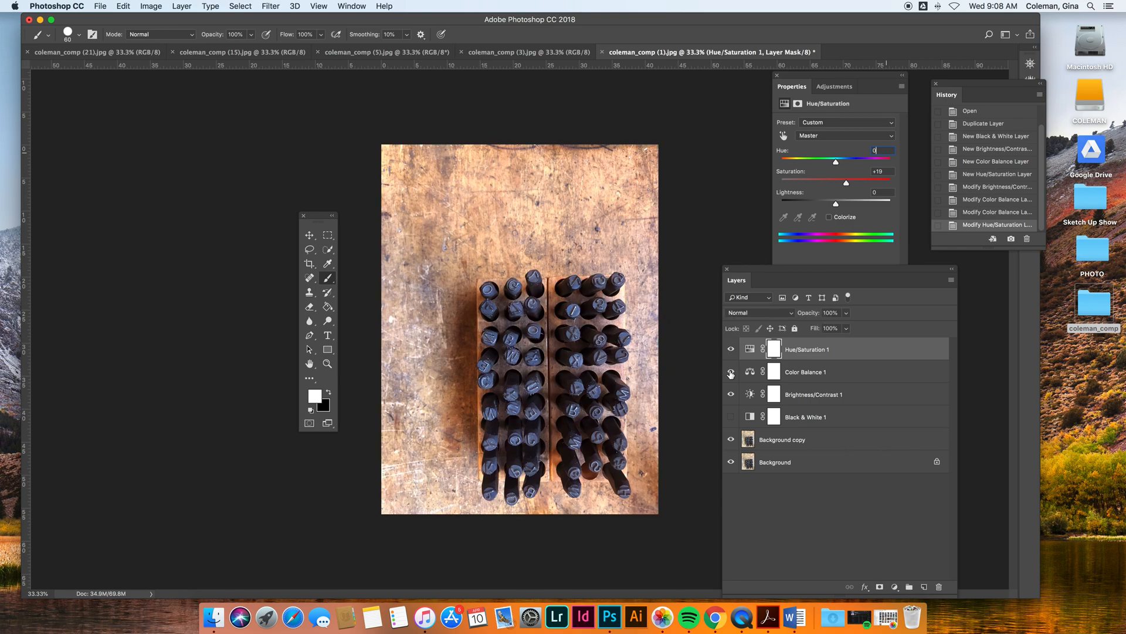
{"action": "left_click_drag", "start_coordinate": [846, 184], "coordinate": [842, 185]}
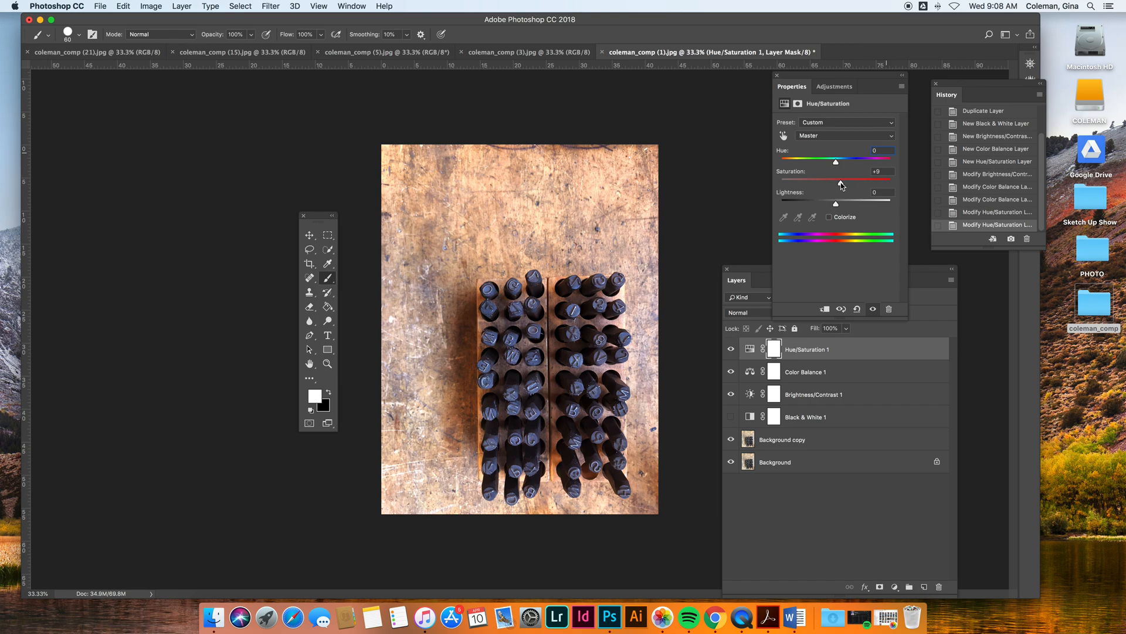
{"action": "left_click", "coordinate": [751, 269]}
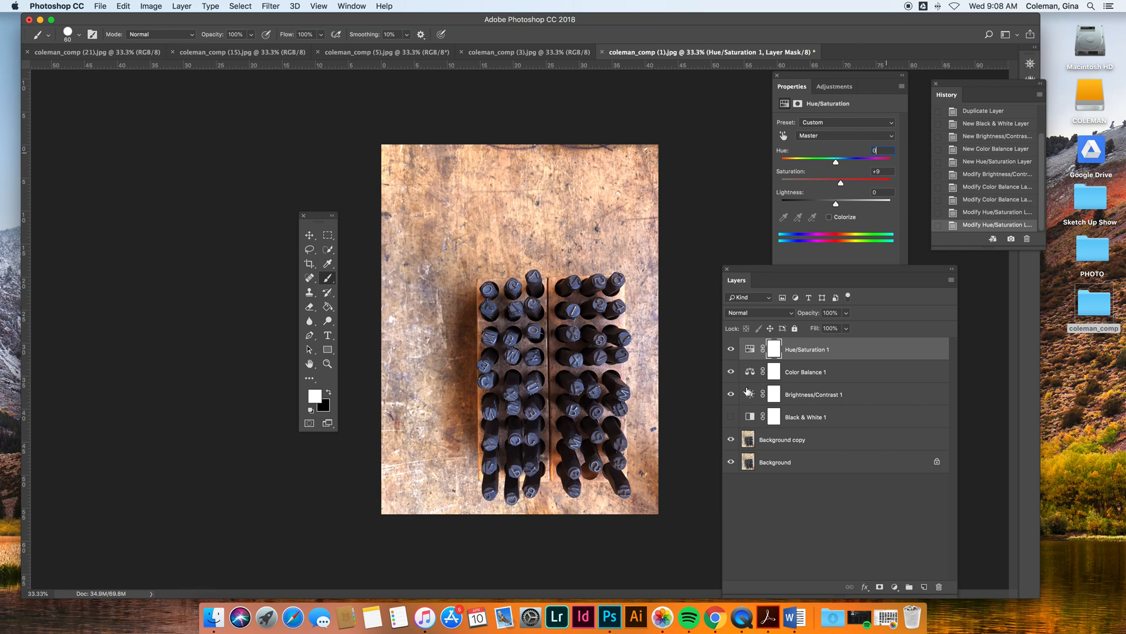
Step: Hide the three active adjustment layers, show them one by one to compare the photo, and move the Tools panel closer to it
{"action": "left_click_drag", "start_coordinate": [738, 394], "coordinate": [731, 350]}
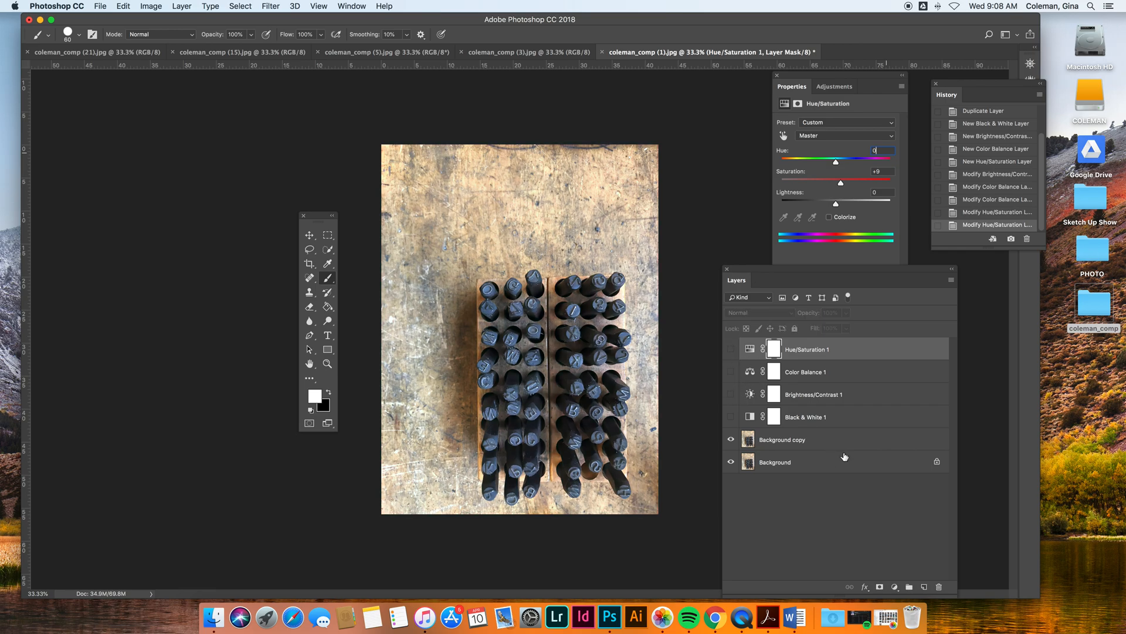
{"action": "left_click", "coordinate": [730, 395]}
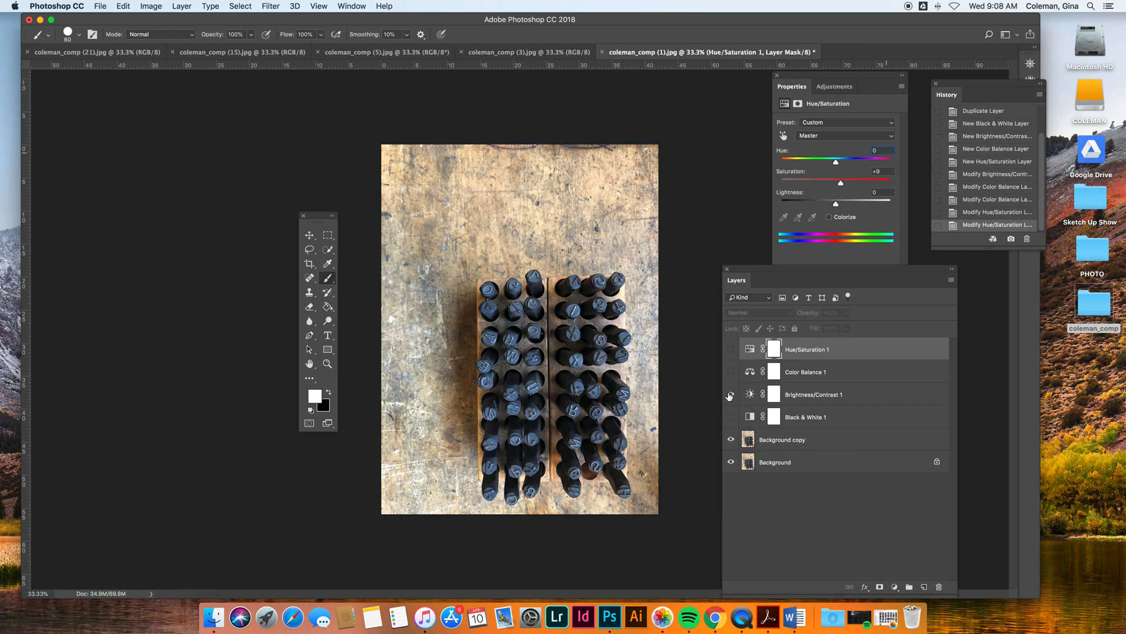
{"action": "left_click", "coordinate": [731, 373]}
{"action": "left_click", "coordinate": [731, 350]}
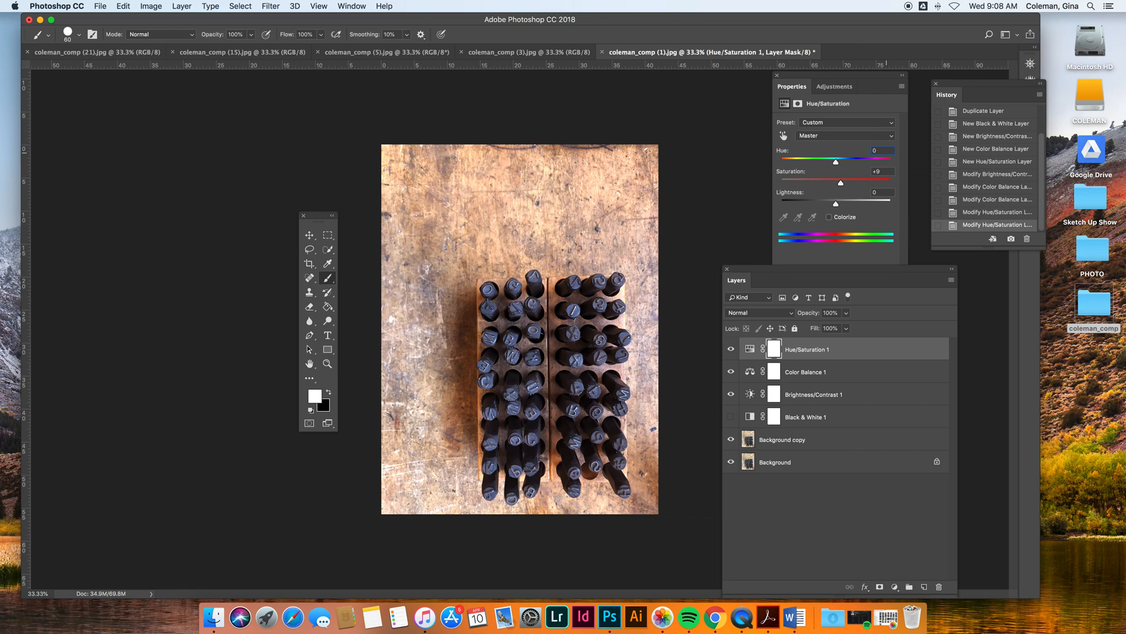
{"action": "left_click_drag", "start_coordinate": [320, 220], "coordinate": [325, 224]}
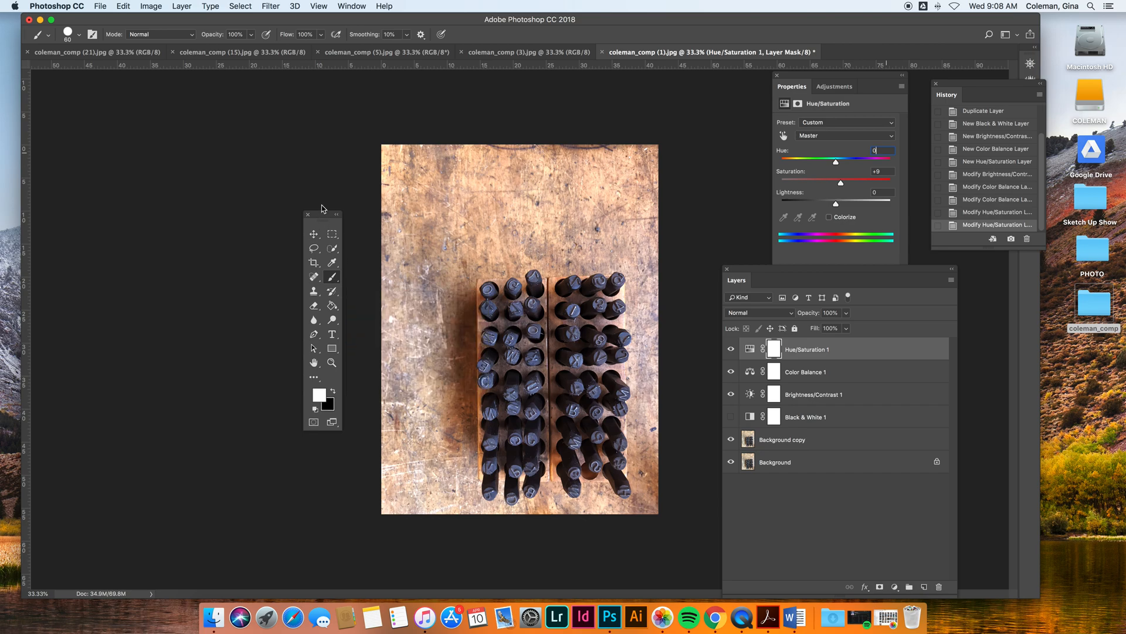
{"action": "left_click_drag", "start_coordinate": [325, 224], "coordinate": [331, 182]}
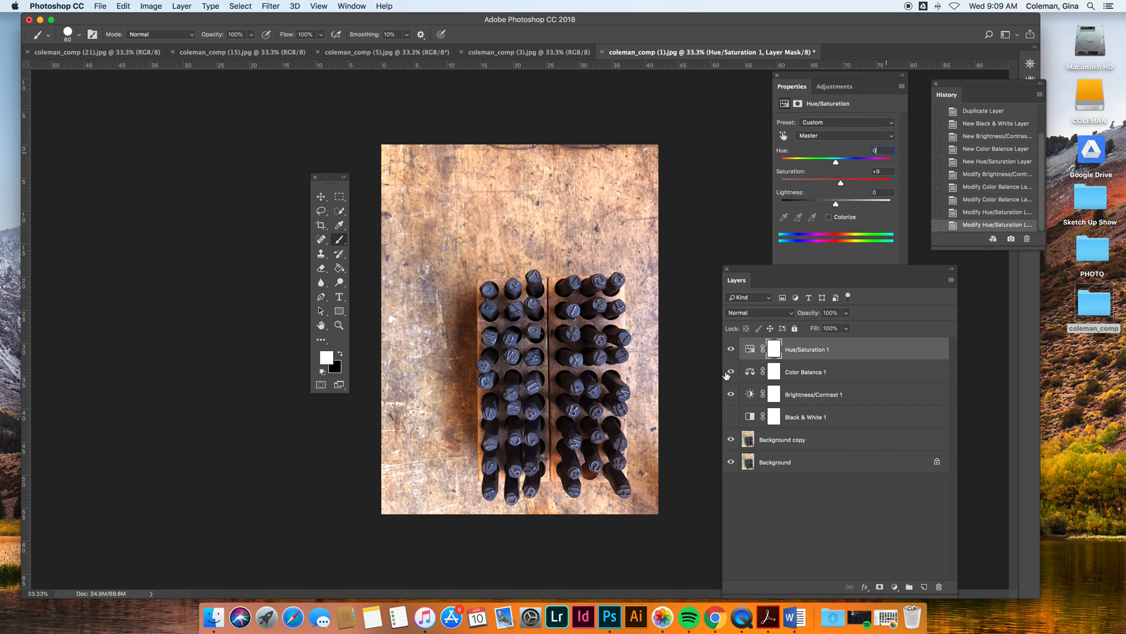
Step: Hide the Brightness/Contrast and Hue/Saturation layers and set the Color Balance midtones cyan-red value to +49
{"action": "left_click", "coordinate": [731, 394]}
{"action": "left_click", "coordinate": [731, 349]}
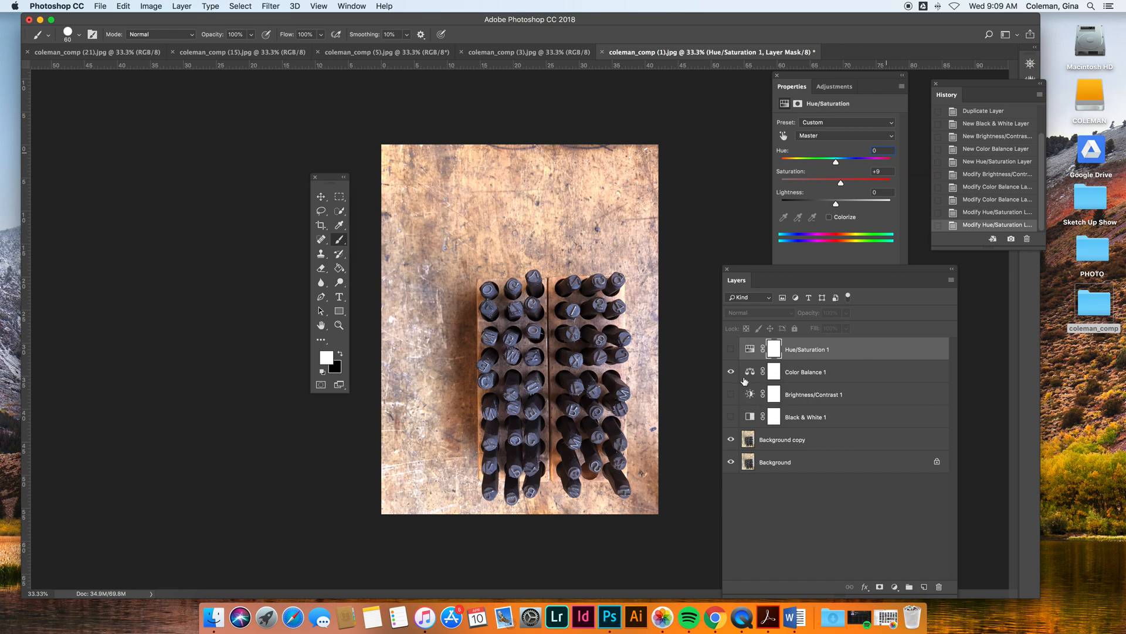
{"action": "left_click", "coordinate": [806, 376]}
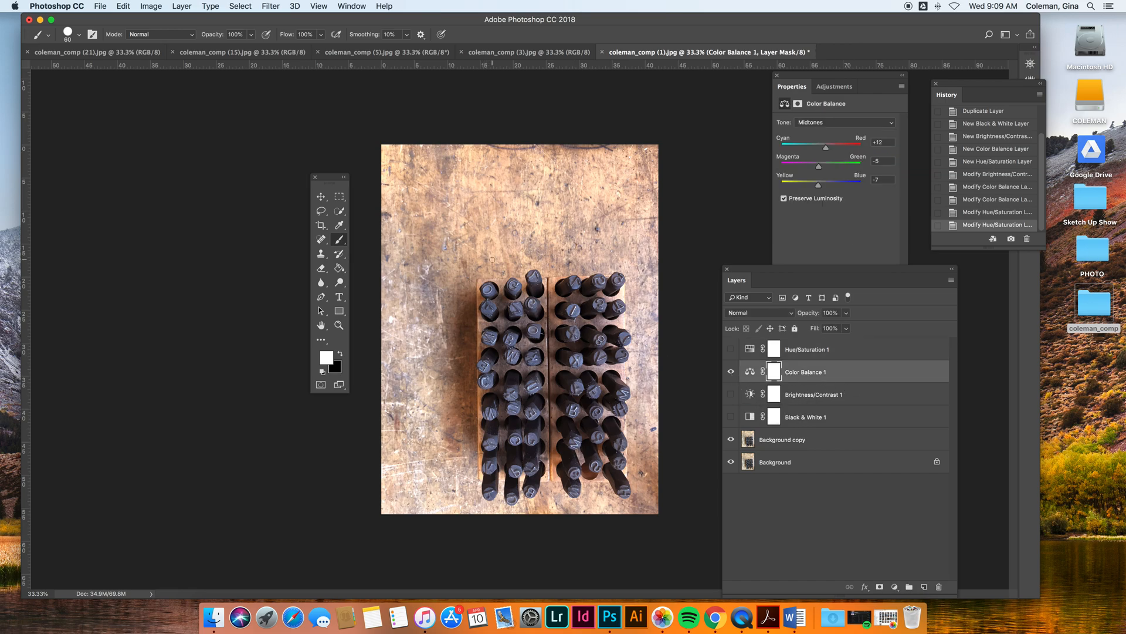
{"action": "left_click_drag", "start_coordinate": [826, 147], "coordinate": [836, 147]}
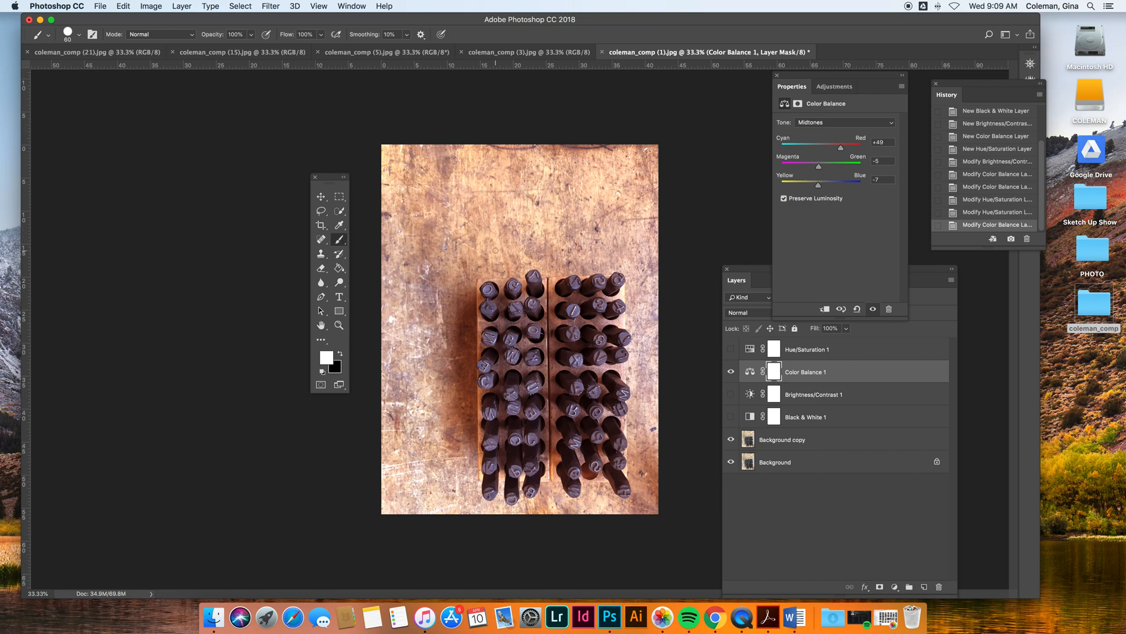
Step: Enlarge the brush to 600 px and paint white on the Color Balance mask over the tabletop above the stamps
{"action": "key", "text": "bracketright"}
{"action": "key", "text": "bracketright"}
{"action": "key", "text": "bracketright"}
{"action": "key", "text": "bracketright"}
{"action": "key", "text": "bracketright"}
{"action": "key", "text": "bracketright"}
{"action": "key", "text": "bracketright"}
{"action": "key", "text": "bracketright"}
{"action": "key", "text": "bracketright"}
{"action": "mouse_move", "coordinate": [480, 221]}
{"action": "left_mouse_down"}
{"action": "mouse_move", "coordinate": [549, 206]}
{"action": "mouse_move", "coordinate": [496, 211]}
{"action": "left_mouse_up"}
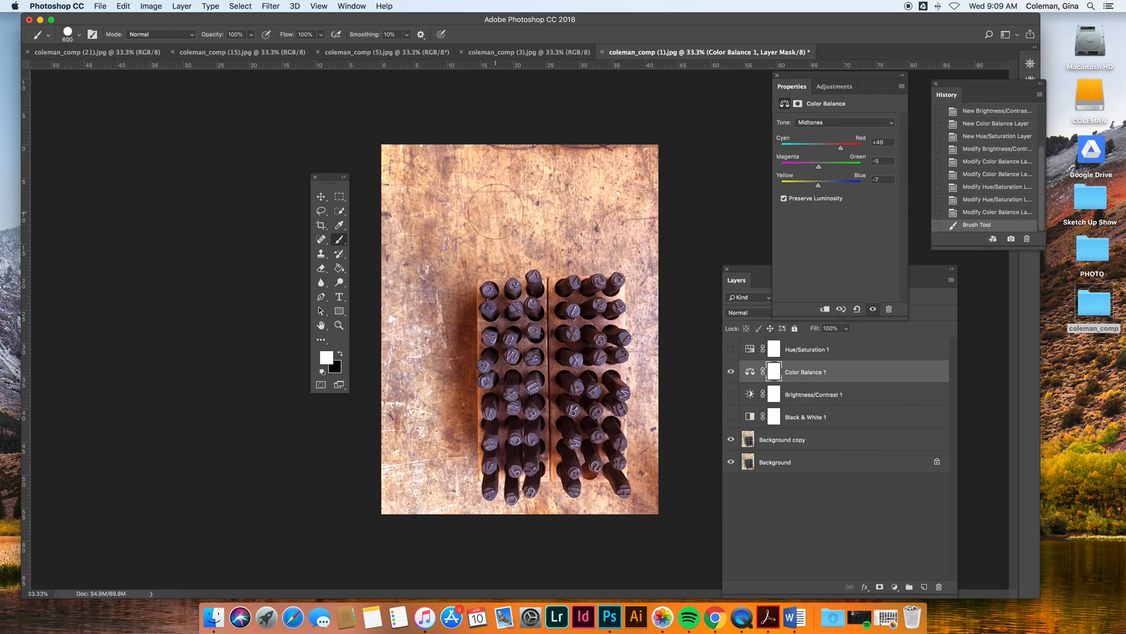
Step: Make black the foreground color and paint the Color Balance mask over the tabletop around the stamp block to hide the adjustment there
{"action": "left_click", "coordinate": [341, 355]}
{"action": "left_click", "coordinate": [342, 355]}
{"action": "left_click", "coordinate": [342, 354]}
{"action": "left_click", "coordinate": [342, 355]}
{"action": "left_click", "coordinate": [342, 354]}
{"action": "left_click", "coordinate": [342, 355]}
{"action": "left_click", "coordinate": [341, 355]}
{"action": "left_click", "coordinate": [342, 355]}
{"action": "left_click", "coordinate": [341, 355]}
{"action": "mouse_move", "coordinate": [514, 210]}
{"action": "left_mouse_down"}
{"action": "mouse_move", "coordinate": [489, 225]}
{"action": "mouse_move", "coordinate": [540, 178]}
{"action": "mouse_move", "coordinate": [568, 169]}
{"action": "mouse_move", "coordinate": [698, 167]}
{"action": "mouse_move", "coordinate": [394, 149]}
{"action": "mouse_move", "coordinate": [451, 200]}
{"action": "mouse_move", "coordinate": [392, 332]}
{"action": "mouse_move", "coordinate": [378, 320]}
{"action": "mouse_move", "coordinate": [392, 314]}
{"action": "mouse_move", "coordinate": [403, 469]}
{"action": "mouse_move", "coordinate": [432, 502]}
{"action": "mouse_move", "coordinate": [402, 447]}
{"action": "mouse_move", "coordinate": [439, 249]}
{"action": "mouse_move", "coordinate": [631, 238]}
{"action": "mouse_move", "coordinate": [631, 221]}
{"action": "mouse_move", "coordinate": [654, 208]}
{"action": "mouse_move", "coordinate": [668, 268]}
{"action": "mouse_move", "coordinate": [652, 536]}
{"action": "mouse_move", "coordinate": [455, 515]}
{"action": "mouse_move", "coordinate": [455, 376]}
{"action": "left_mouse_up"}
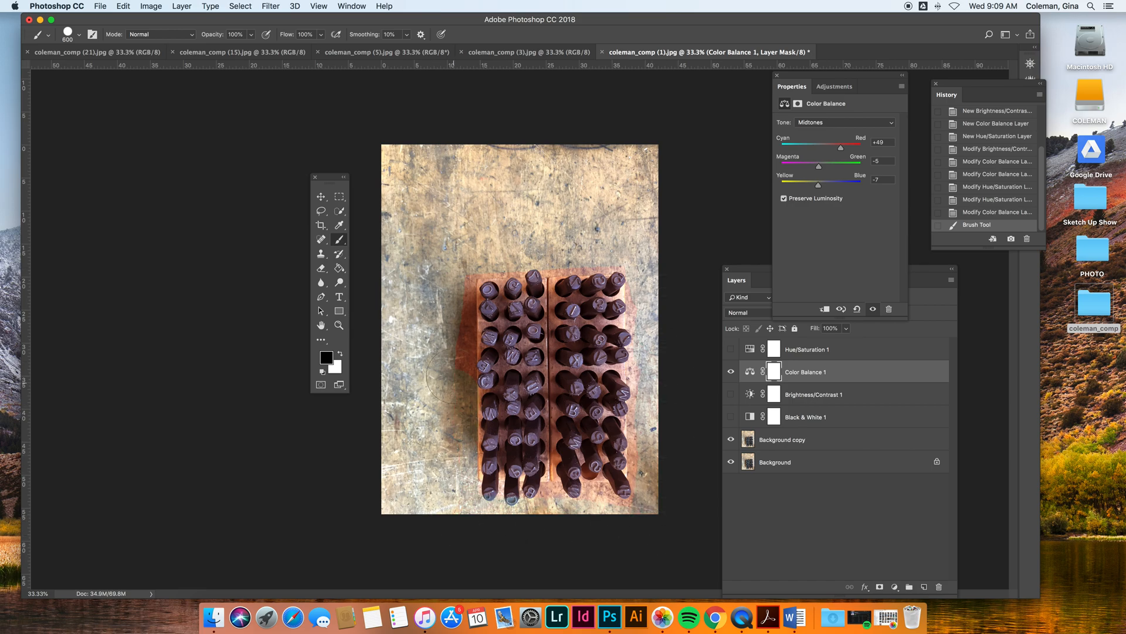
{"action": "left_click_drag", "start_coordinate": [462, 297], "coordinate": [425, 478]}
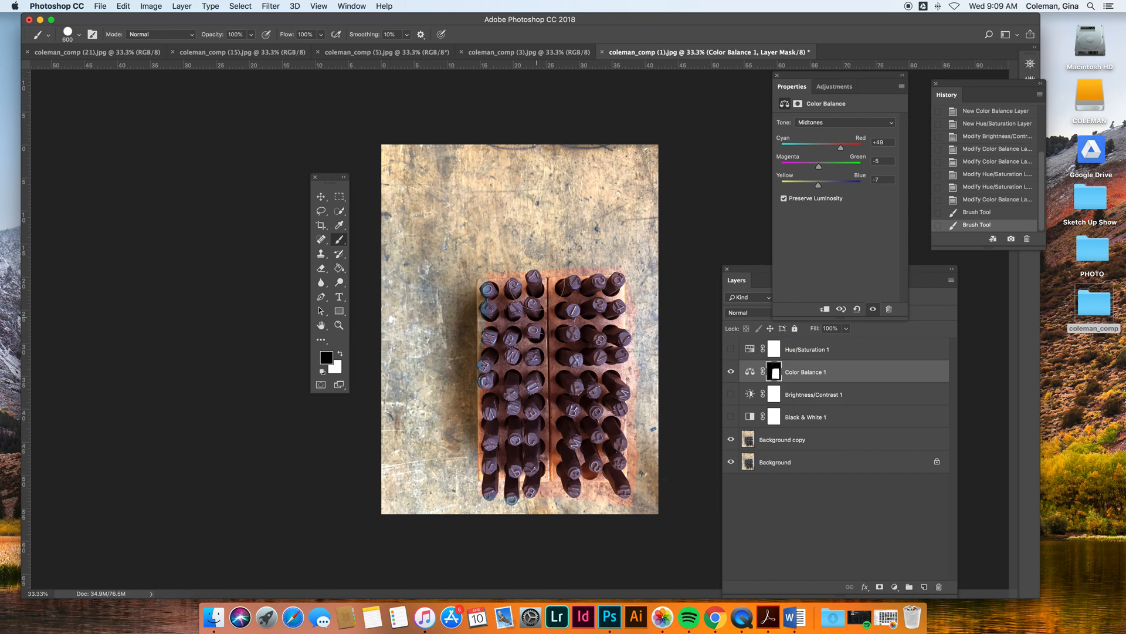
Step: Reduce the brush opacity to 83% and lower its hardness for a soft edge
{"action": "left_click", "coordinate": [251, 34]}
{"action": "left_click_drag", "start_coordinate": [253, 47], "coordinate": [243, 46]}
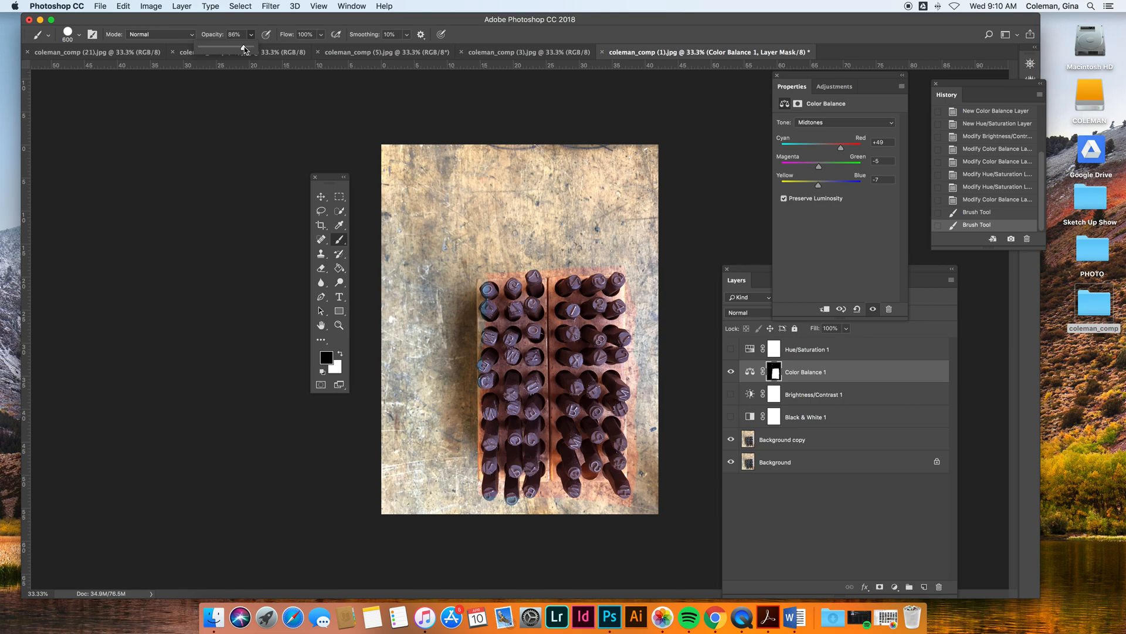
{"action": "left_click", "coordinate": [79, 36]}
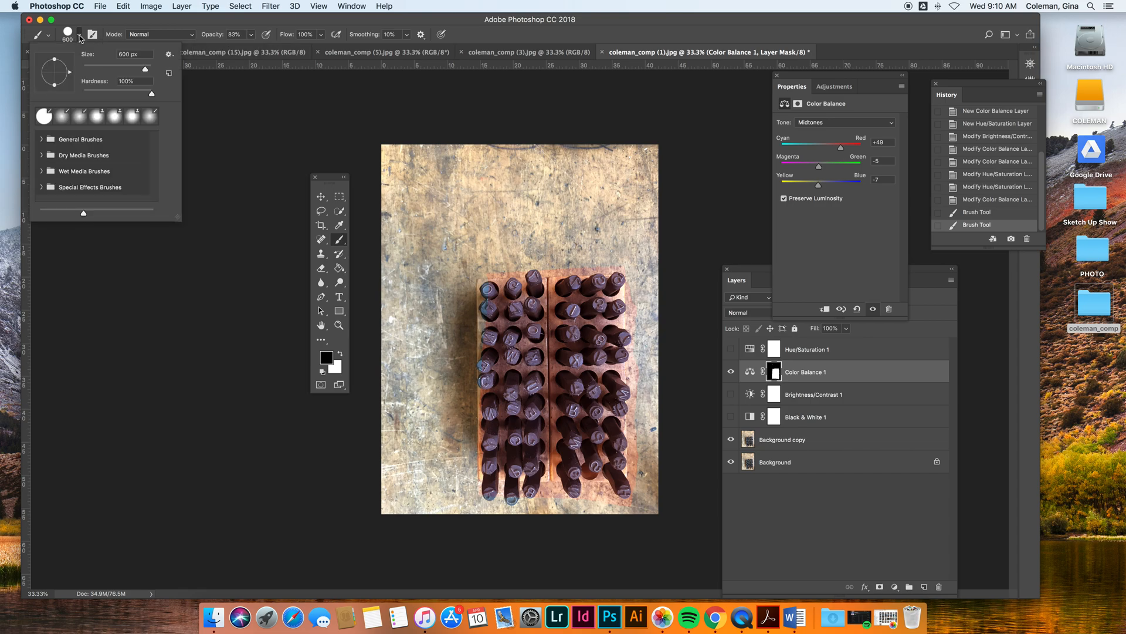
{"action": "left_click_drag", "start_coordinate": [154, 94], "coordinate": [95, 97]}
{"action": "left_click", "coordinate": [335, 181]}
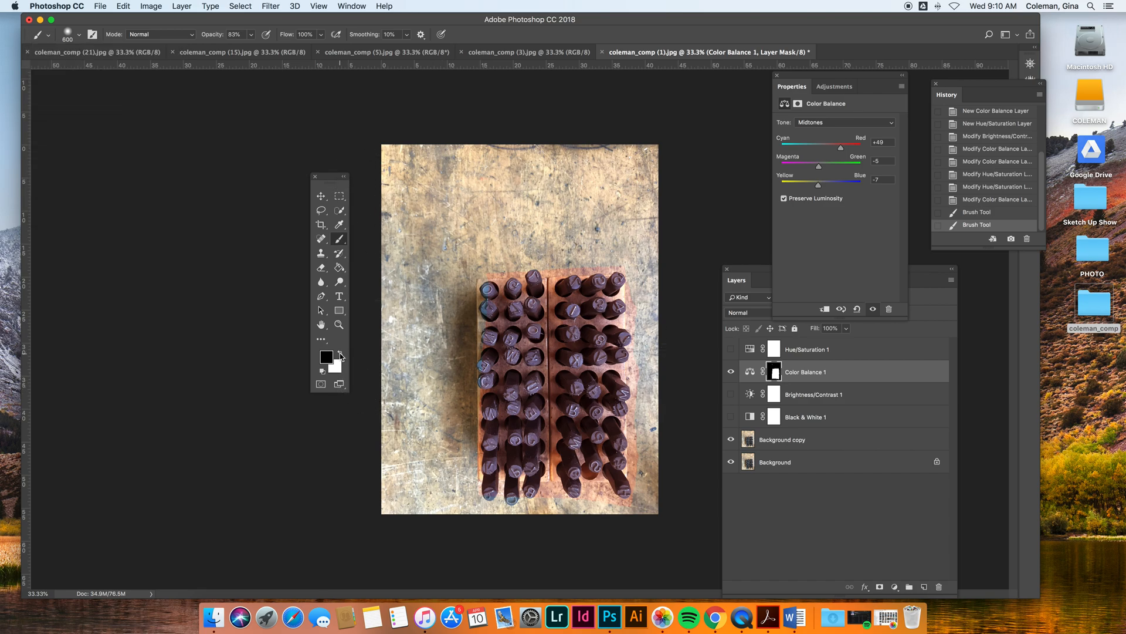
Step: Switch the foreground color to white and paint the Color Balance adjustment back over the tabletop around the stamp block
{"action": "left_click", "coordinate": [341, 354]}
{"action": "mouse_move", "coordinate": [617, 285]}
{"action": "left_mouse_down"}
{"action": "mouse_move", "coordinate": [428, 238]}
{"action": "mouse_move", "coordinate": [516, 153]}
{"action": "mouse_move", "coordinate": [575, 189]}
{"action": "left_mouse_up"}
{"action": "mouse_move", "coordinate": [437, 390]}
{"action": "left_mouse_down"}
{"action": "mouse_move", "coordinate": [419, 208]}
{"action": "mouse_move", "coordinate": [405, 214]}
{"action": "mouse_move", "coordinate": [421, 463]}
{"action": "left_mouse_up"}
{"action": "left_click", "coordinate": [557, 503]}
{"action": "left_click", "coordinate": [639, 326]}
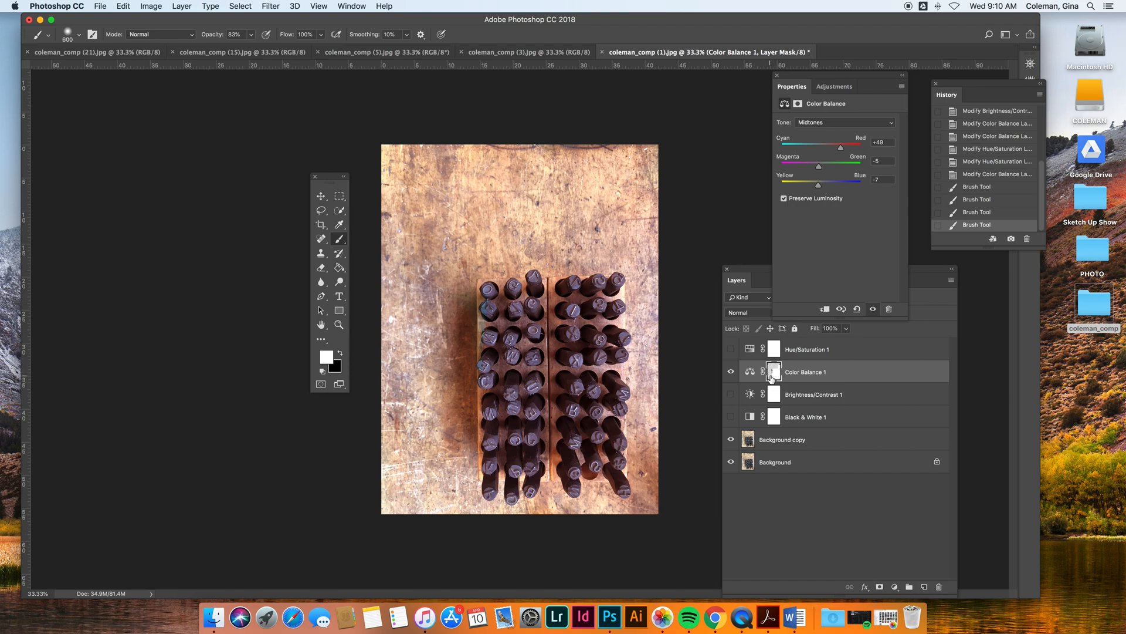
Step: Set the brush to 100% opacity and 1100 px, and paint the remaining dark areas of the Color Balance mask white
{"action": "left_click", "coordinate": [251, 34]}
{"action": "left_click_drag", "start_coordinate": [254, 48], "coordinate": [285, 54]}
{"action": "mouse_move", "coordinate": [614, 264]}
{"action": "left_mouse_down"}
{"action": "mouse_move", "coordinate": [591, 268]}
{"action": "mouse_move", "coordinate": [626, 249]}
{"action": "mouse_move", "coordinate": [603, 235]}
{"action": "left_mouse_up"}
{"action": "key", "text": "bracketright"}
{"action": "key", "text": "bracketright"}
{"action": "key", "text": "bracketright"}
{"action": "key", "text": "bracketright"}
{"action": "key", "text": "bracketright"}
{"action": "left_click_drag", "start_coordinate": [414, 472], "coordinate": [417, 476]}
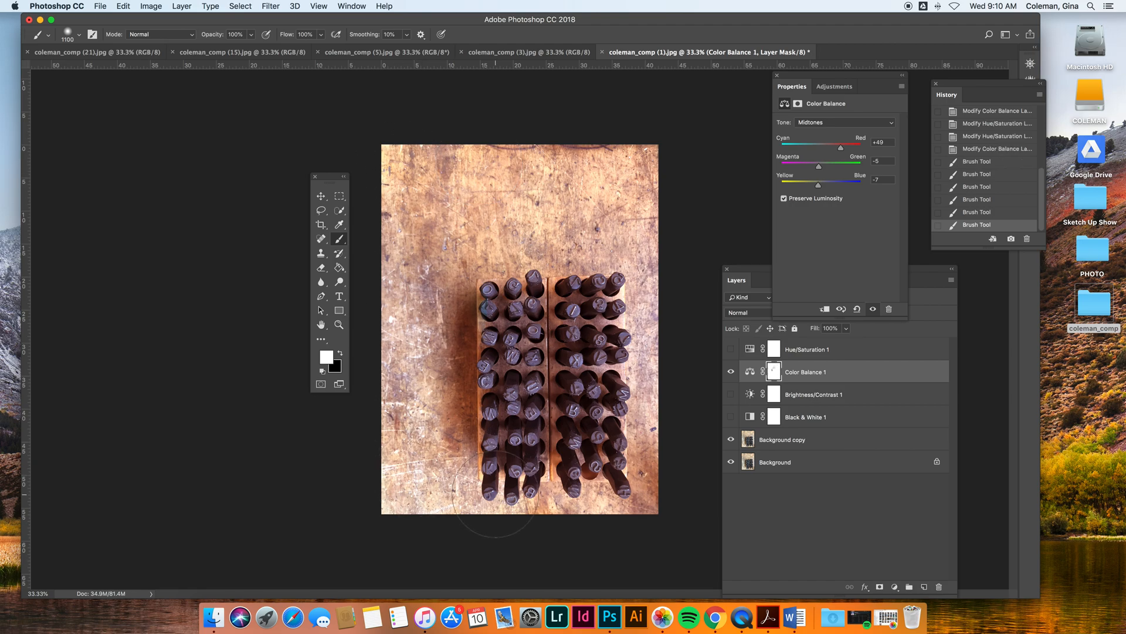
{"action": "left_click", "coordinate": [563, 328]}
{"action": "left_click", "coordinate": [563, 375]}
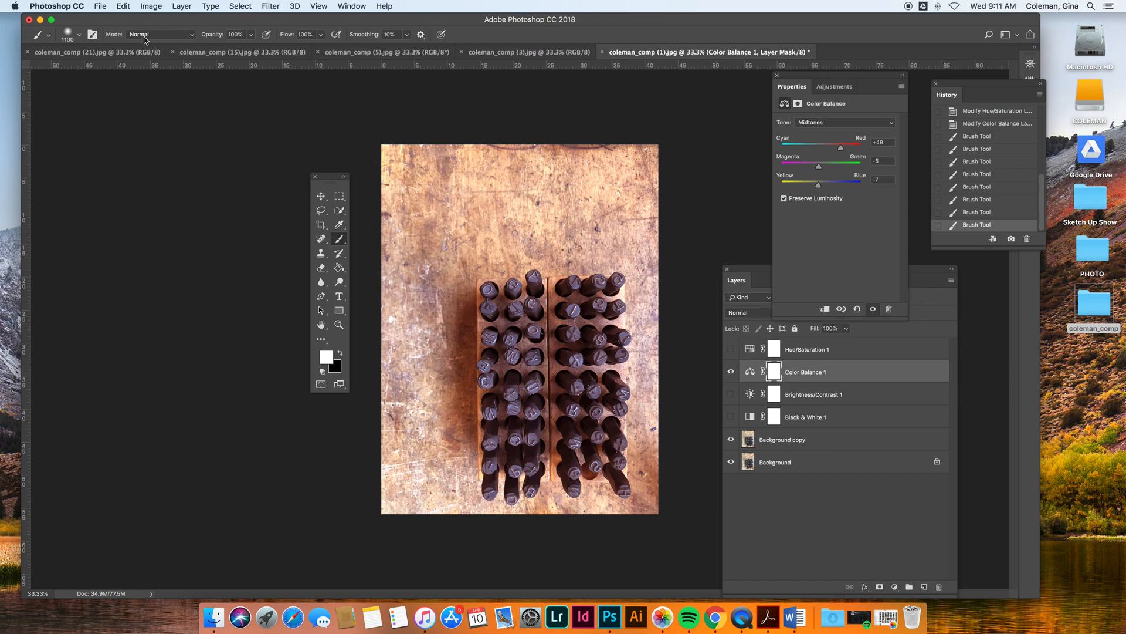
Step: Set the brush hardness to 12% and paint the Color Balance mask black over the tabletop around the stamp block
{"action": "left_click", "coordinate": [80, 35]}
{"action": "left_click_drag", "start_coordinate": [94, 95], "coordinate": [91, 95]}
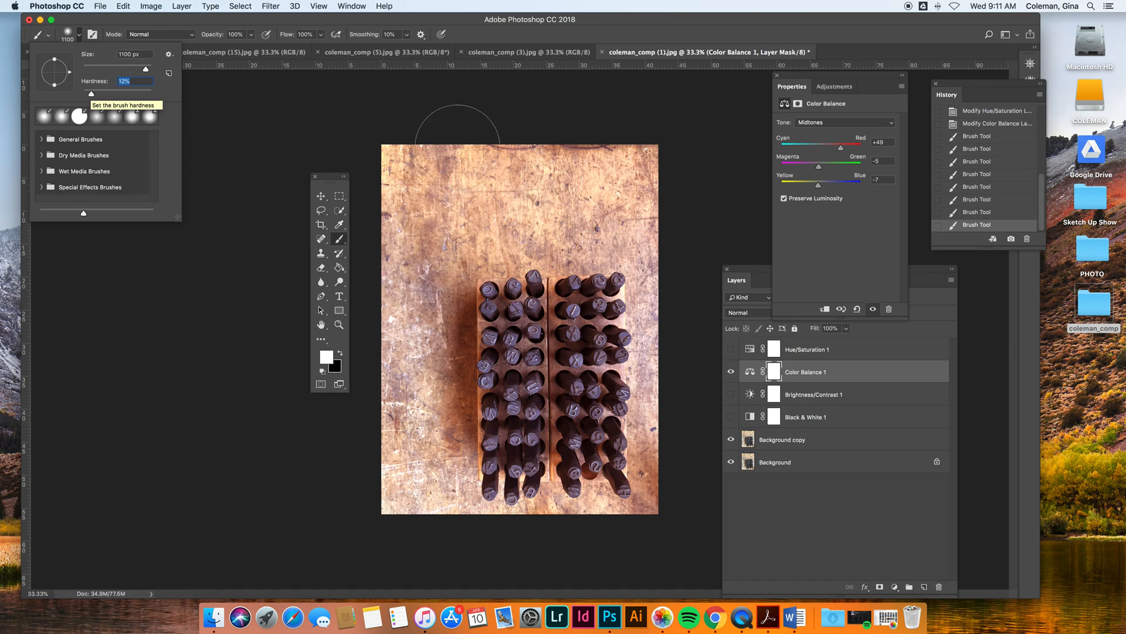
{"action": "left_click", "coordinate": [342, 354]}
{"action": "mouse_move", "coordinate": [437, 271]}
{"action": "left_mouse_down"}
{"action": "mouse_move", "coordinate": [435, 191]}
{"action": "mouse_move", "coordinate": [557, 155]}
{"action": "mouse_move", "coordinate": [580, 202]}
{"action": "mouse_move", "coordinate": [508, 218]}
{"action": "mouse_move", "coordinate": [622, 209]}
{"action": "mouse_move", "coordinate": [670, 270]}
{"action": "left_mouse_up"}
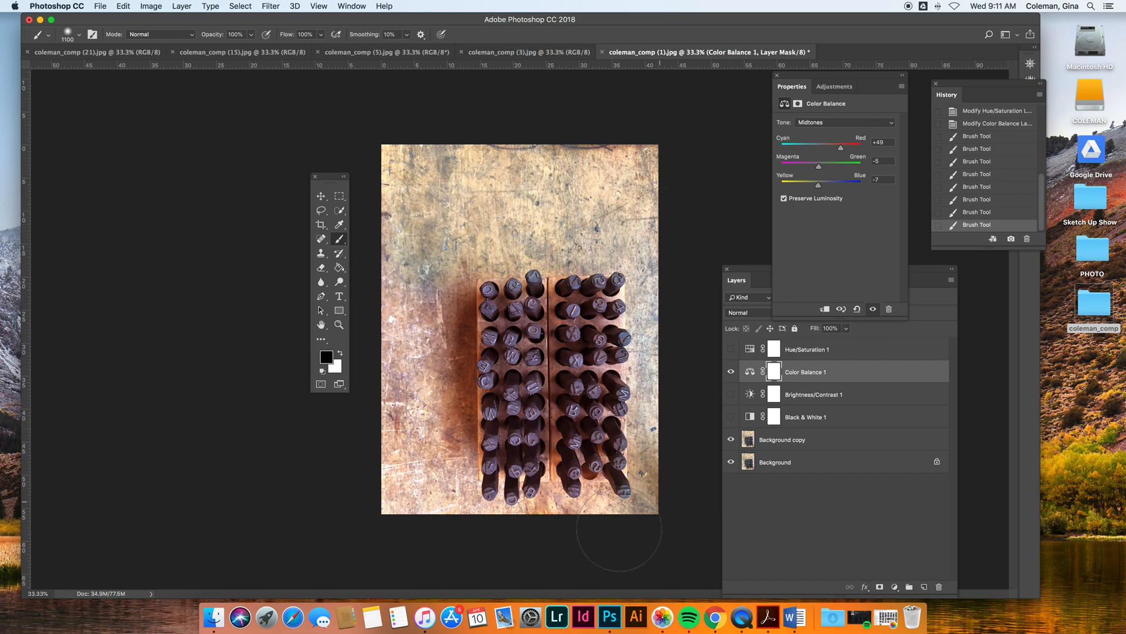
{"action": "left_click_drag", "start_coordinate": [397, 264], "coordinate": [418, 475]}
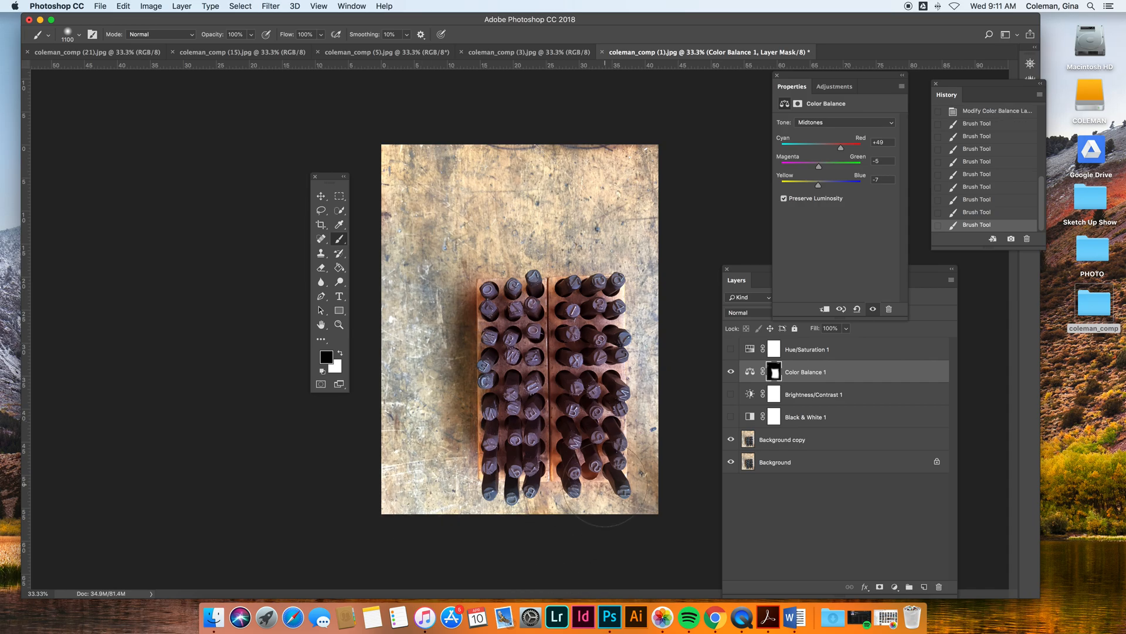
Step: Reduce the brush size and touch up the Color Balance mask in black at the lower edge of the stamp block
{"action": "key", "text": "super+equal"}
{"action": "key", "text": "super+equal"}
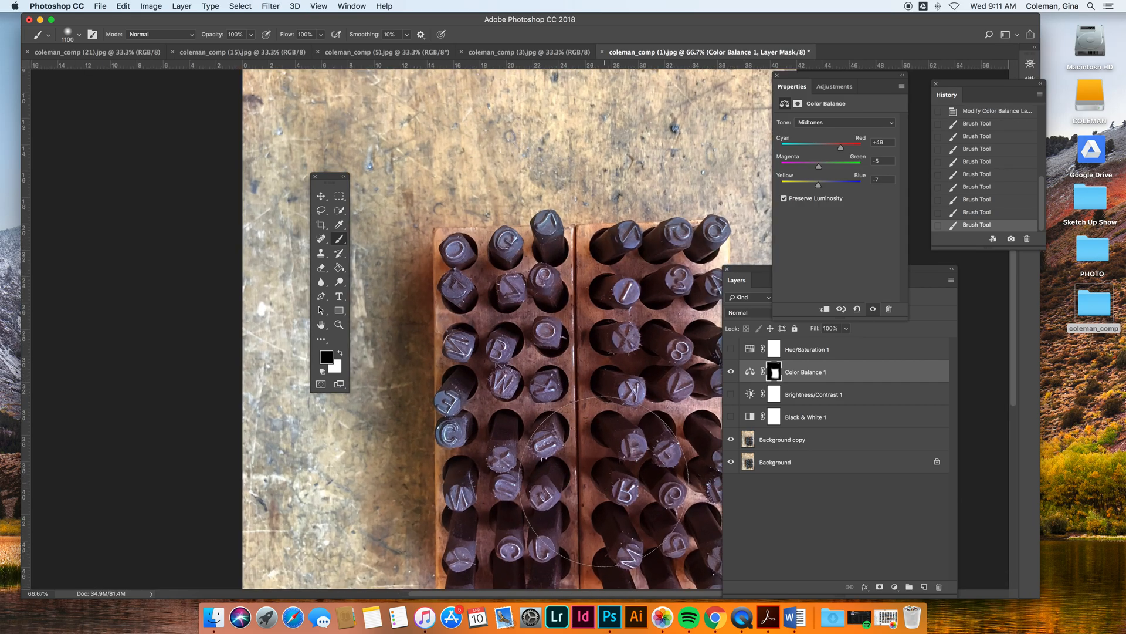
{"action": "scroll", "coordinate": [563, 481], "scroll_direction": "down", "scroll_amount": 10}
{"action": "scroll", "coordinate": [564, 481], "scroll_direction": "right", "scroll_amount": 2}
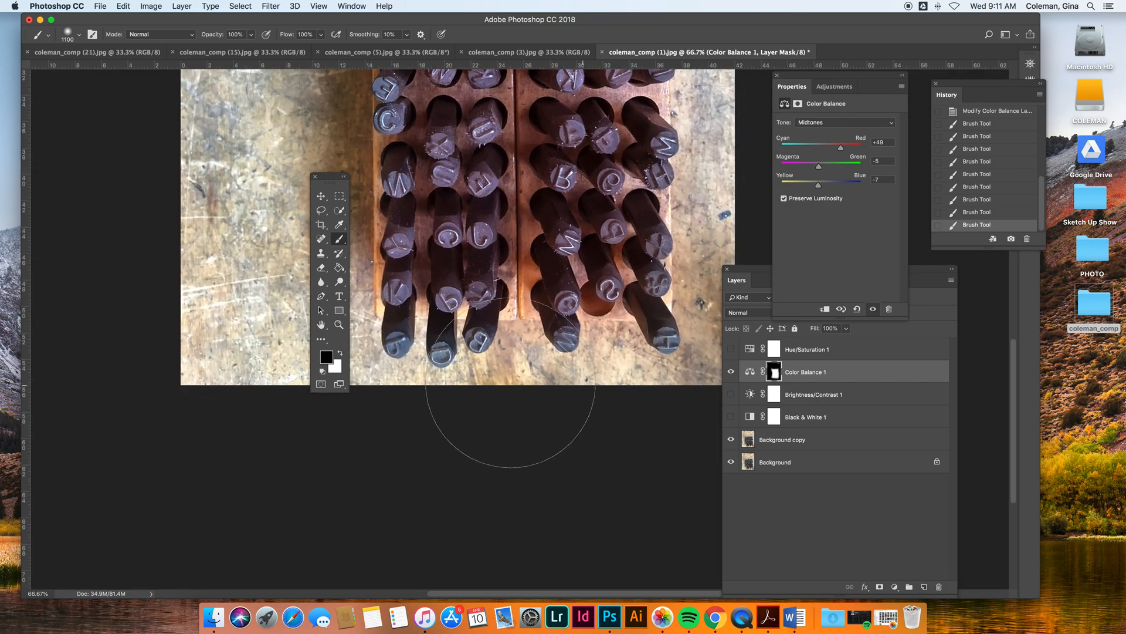
{"action": "key", "text": "bracketleft"}
{"action": "key", "text": "bracketleft"}
{"action": "key", "text": "bracketleft"}
{"action": "key", "text": "bracketleft"}
{"action": "key", "text": "bracketleft"}
{"action": "key", "text": "bracketleft"}
{"action": "key", "text": "bracketleft"}
{"action": "key", "text": "bracketleft"}
{"action": "key", "text": "bracketleft"}
{"action": "key", "text": "bracketleft"}
{"action": "left_click", "coordinate": [492, 314]}
Step: Shrink the brush to 100 px and paint white on the Color Balance mask over the stamp tips protruding below the block
{"action": "key", "text": "bracketleft"}
{"action": "key", "text": "bracketleft"}
{"action": "key", "text": "bracketleft"}
{"action": "key", "text": "bracketleft"}
{"action": "key", "text": "bracketleft"}
{"action": "left_click", "coordinate": [341, 353]}
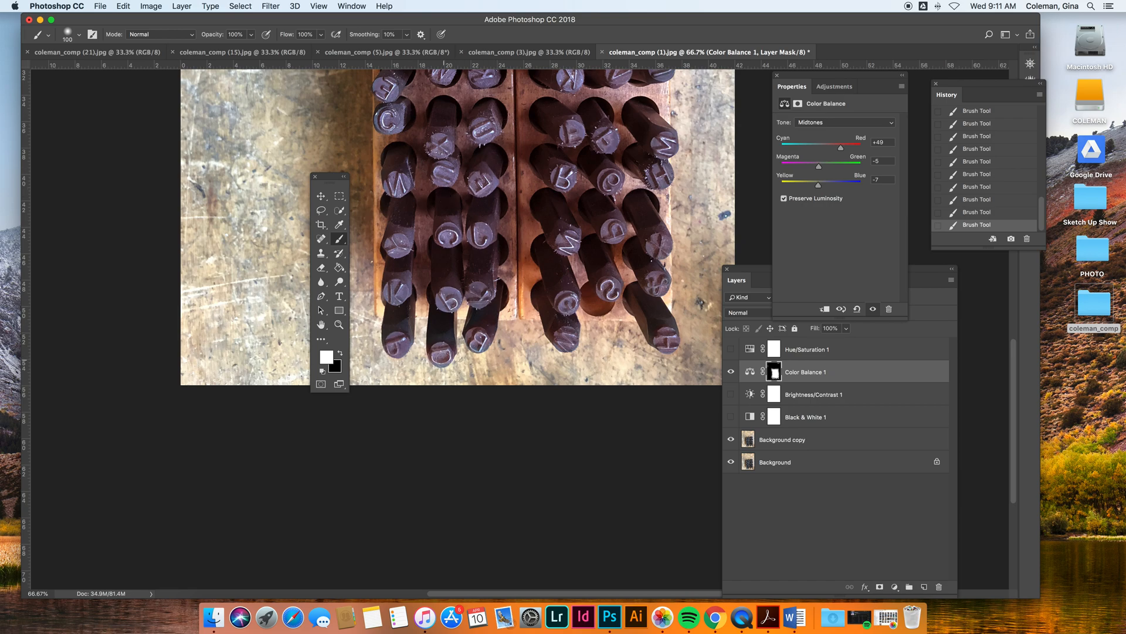
Step: Inspect the masked stamp block at full view and compare it with the Color Balance layer toggled off and on
{"action": "scroll", "coordinate": [522, 342], "scroll_direction": "up", "scroll_amount": 5}
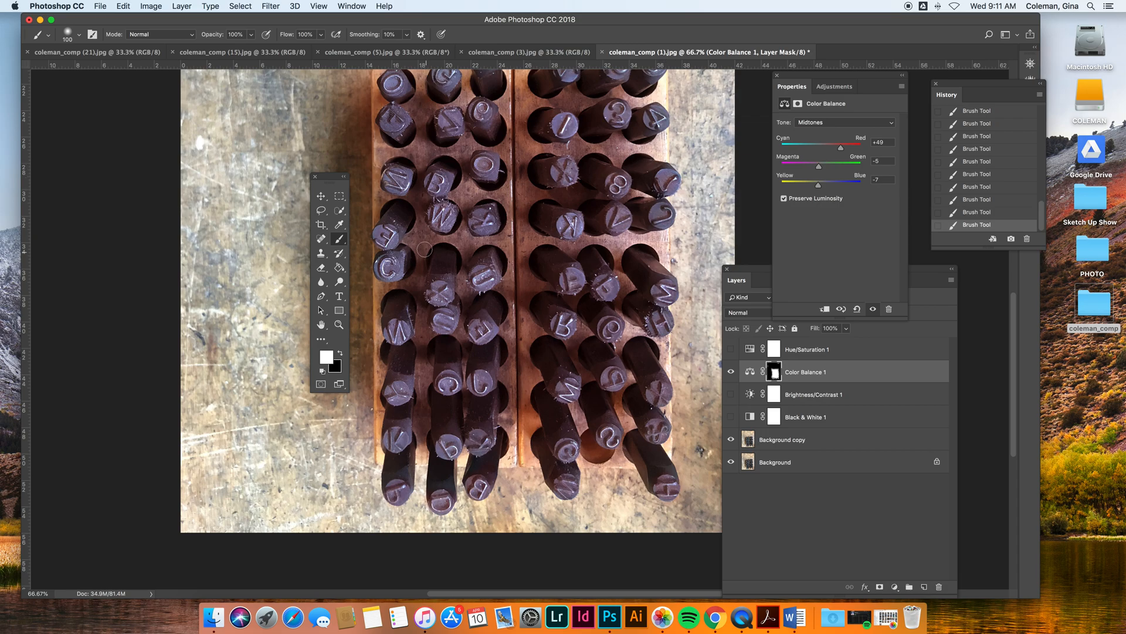
{"action": "scroll", "coordinate": [405, 255], "scroll_direction": "up", "scroll_amount": 8}
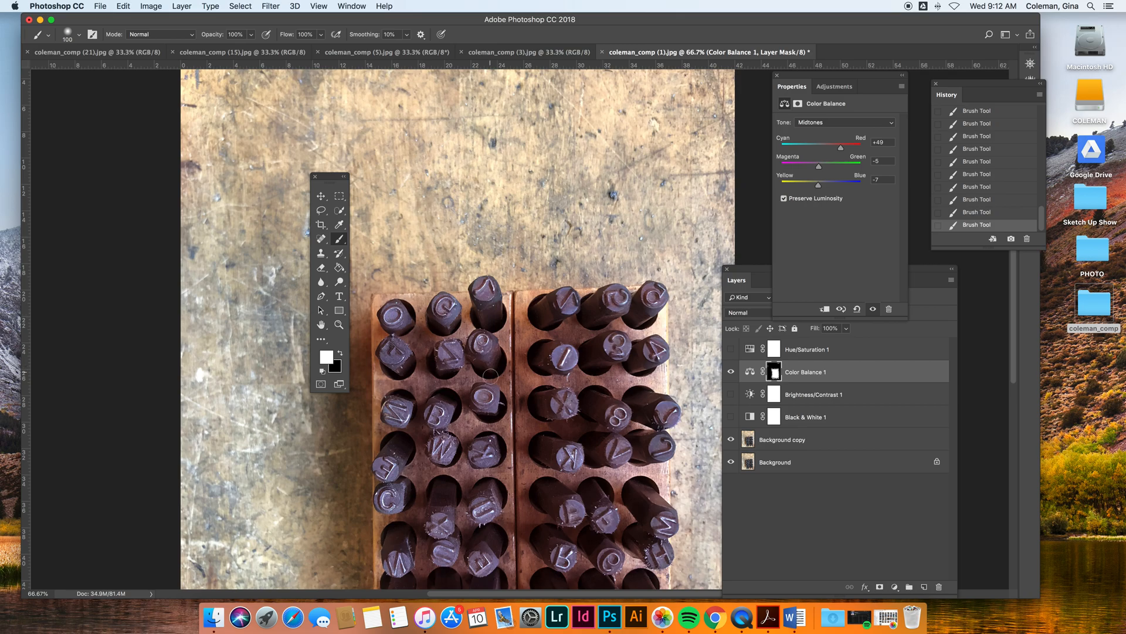
{"action": "scroll", "coordinate": [490, 369], "scroll_direction": "down", "scroll_amount": 5}
{"action": "scroll", "coordinate": [570, 365], "scroll_direction": "up", "scroll_amount": 3}
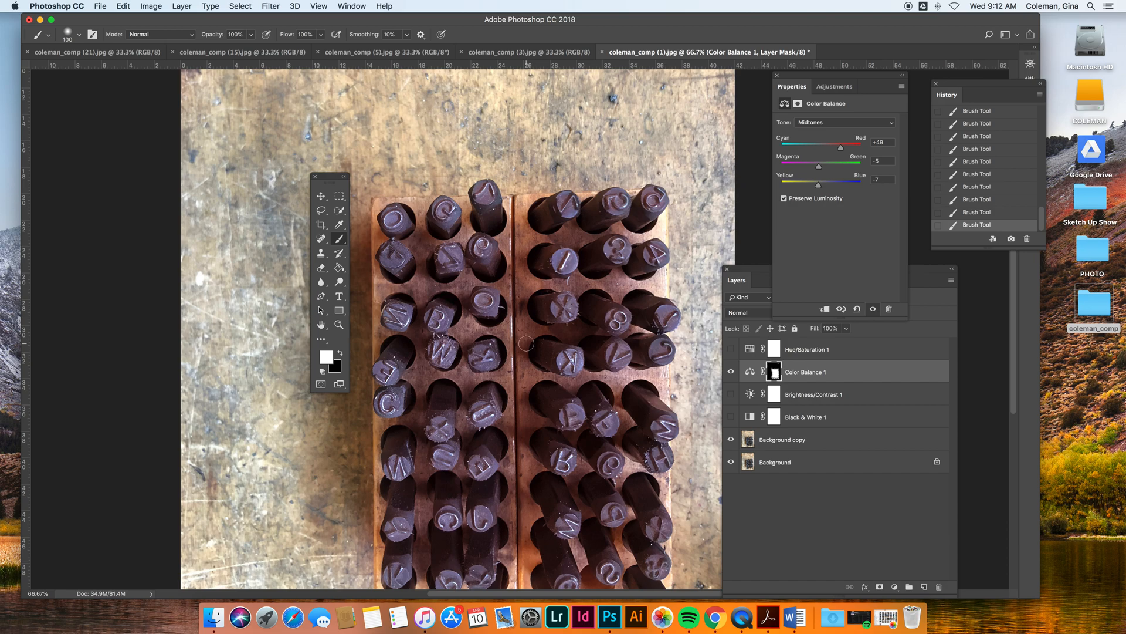
{"action": "key", "text": "super+minus"}
{"action": "key", "text": "super+minus"}
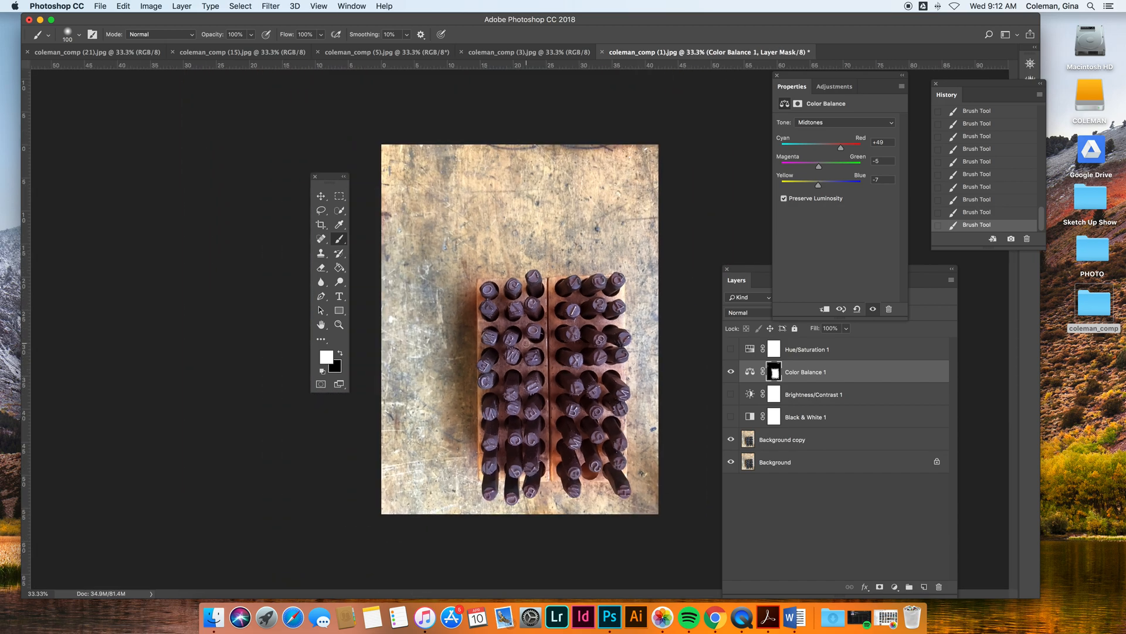
{"action": "left_click", "coordinate": [731, 373]}
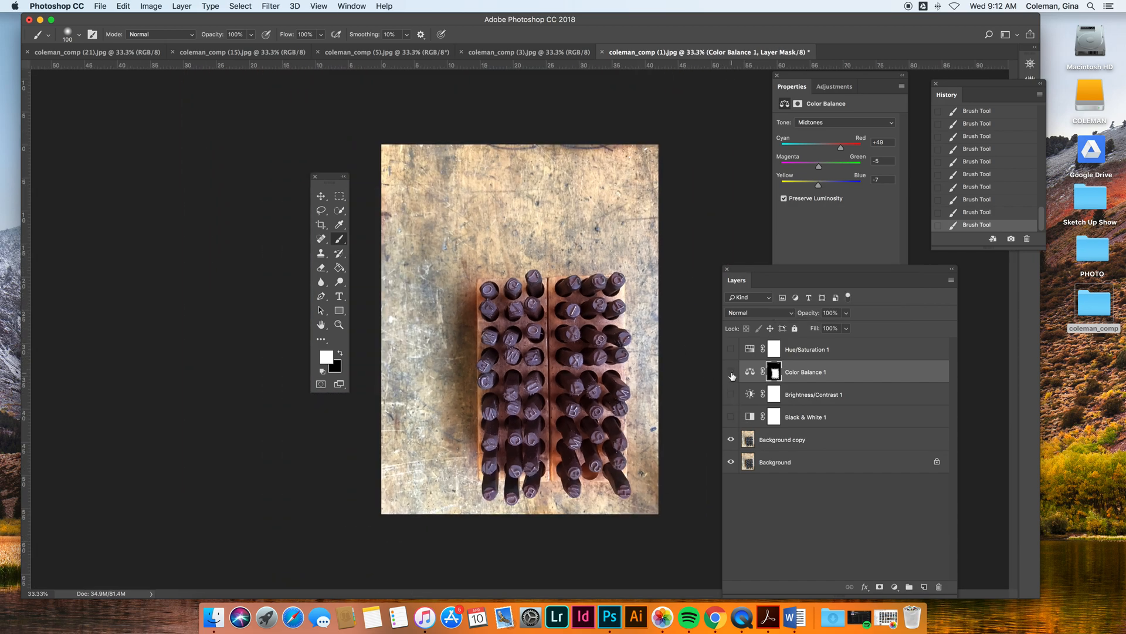
{"action": "left_click", "coordinate": [732, 372]}
{"action": "left_click", "coordinate": [731, 373]}
{"action": "left_click", "coordinate": [732, 373]}
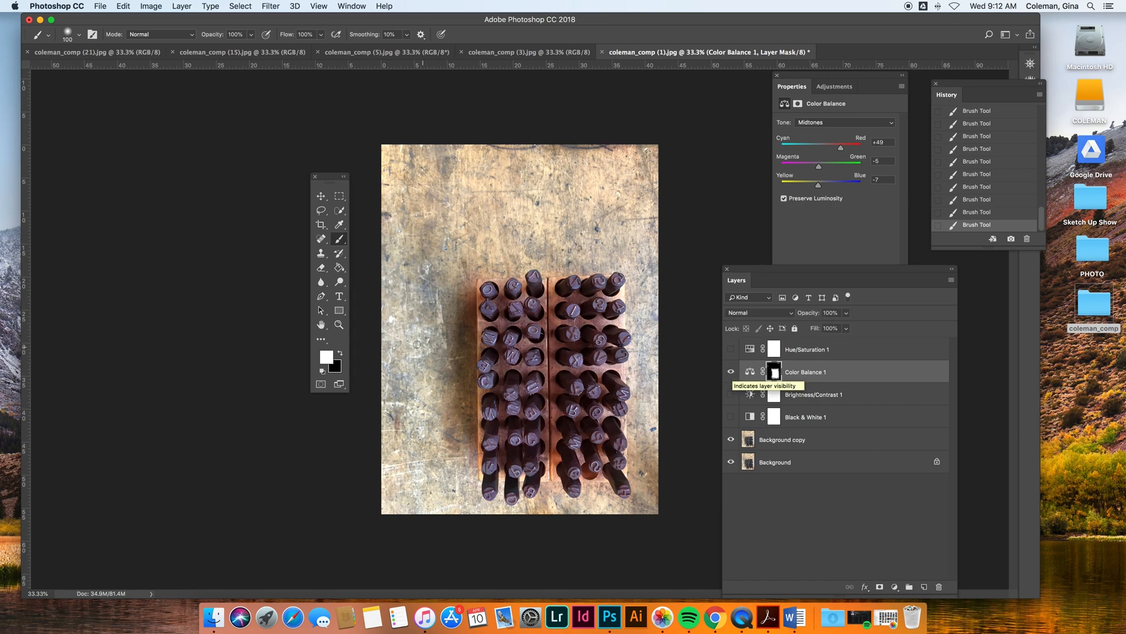
Step: Make black the foreground color and set the Color Balance midtones Cyan–Red value to +5
{"action": "left_click", "coordinate": [340, 353]}
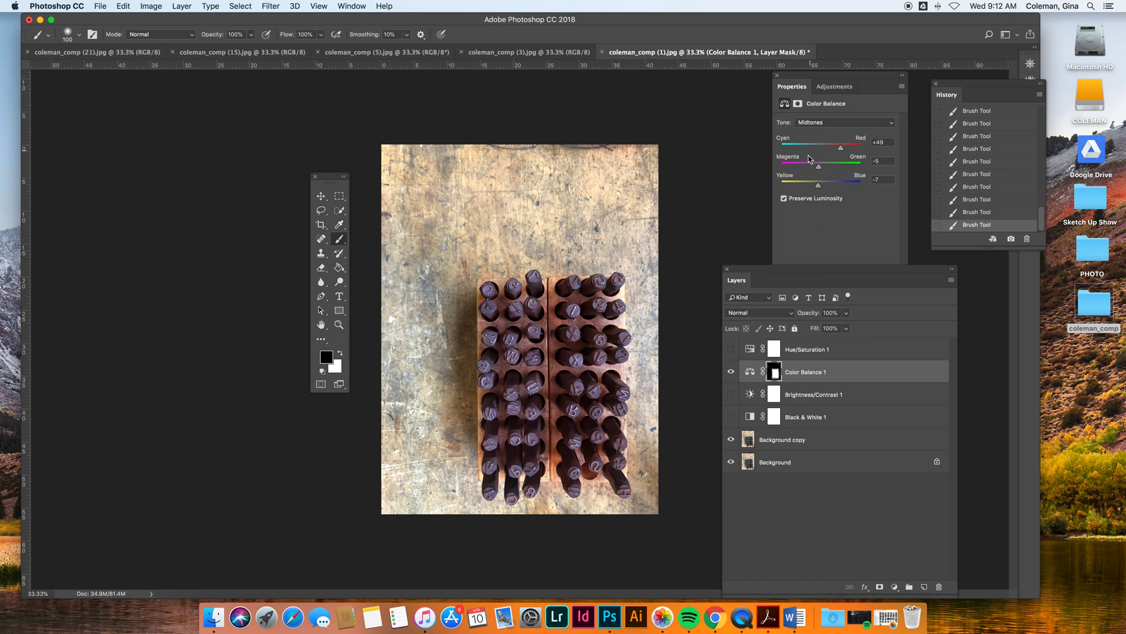
{"action": "left_click_drag", "start_coordinate": [840, 149], "coordinate": [824, 149]}
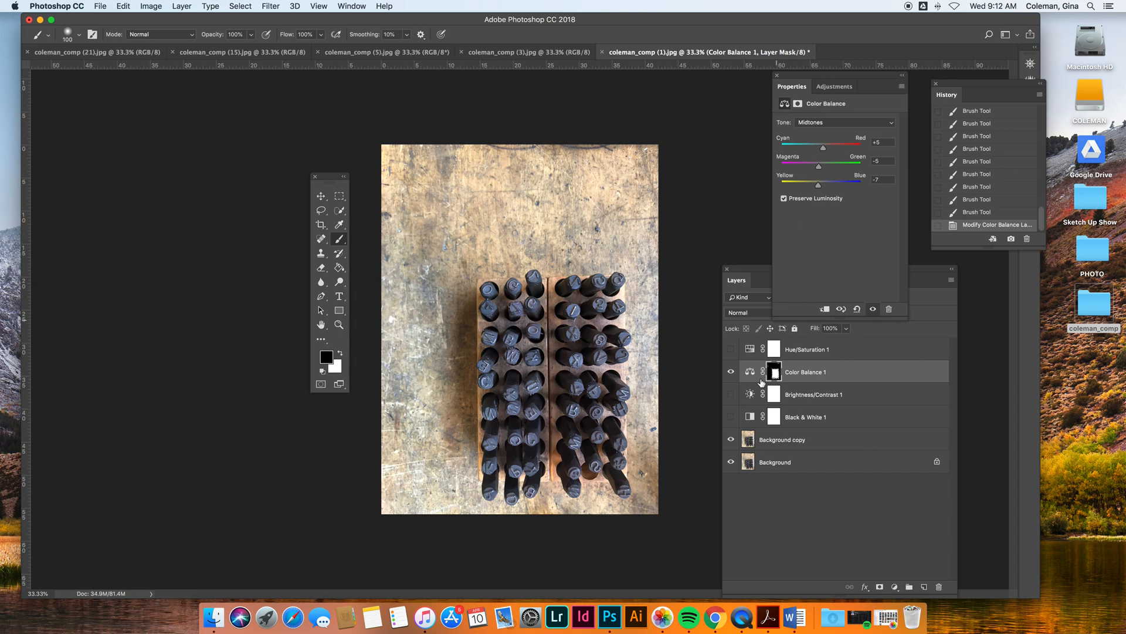
{"action": "left_click", "coordinate": [731, 373]}
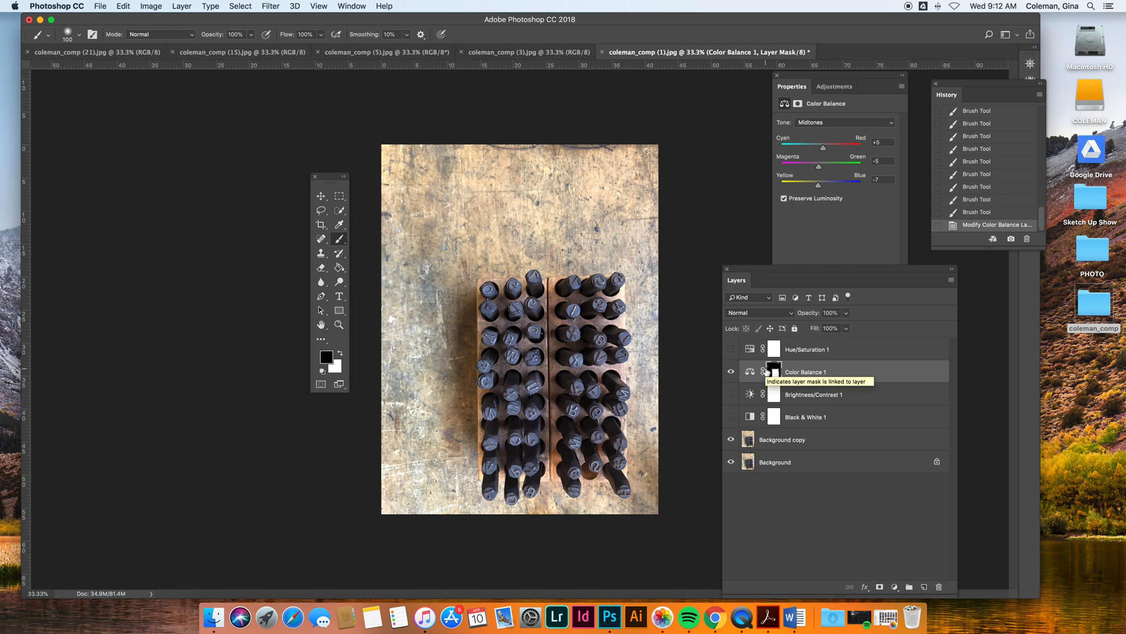
Step: Save the photo in Photoshop format with layers in the same folder, adding "edit" to the end of its file name
{"action": "left_click", "coordinate": [100, 5]}
{"action": "left_click", "coordinate": [124, 120]}
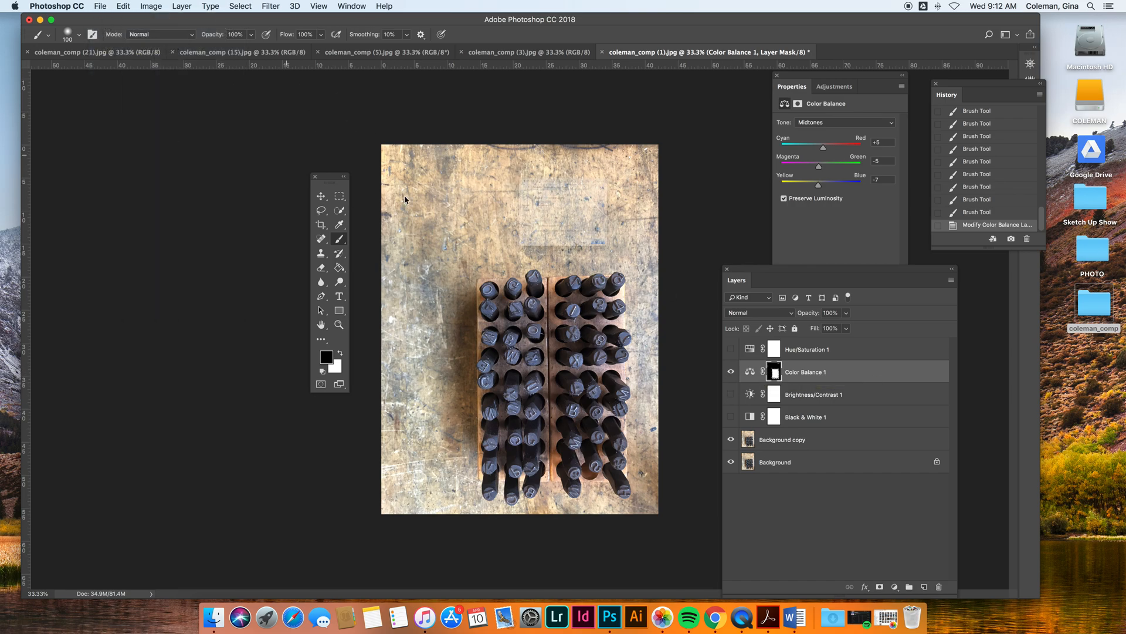
{"action": "left_click", "coordinate": [564, 138]}
{"action": "type", "text": "edit"}
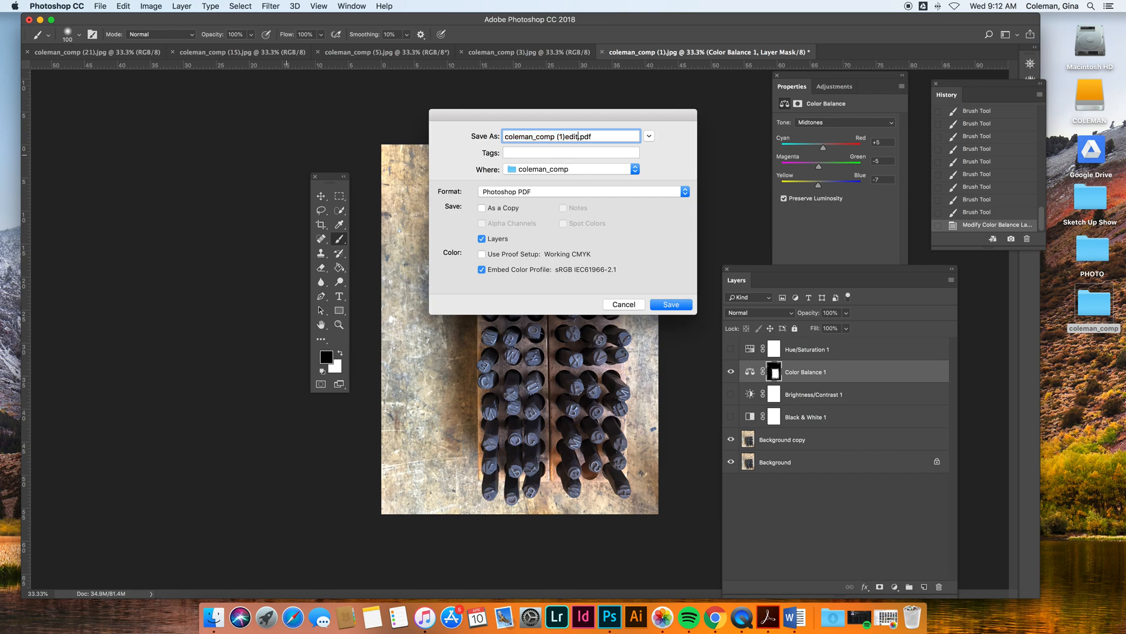
{"action": "left_click", "coordinate": [518, 194]}
{"action": "left_click", "coordinate": [501, 79]}
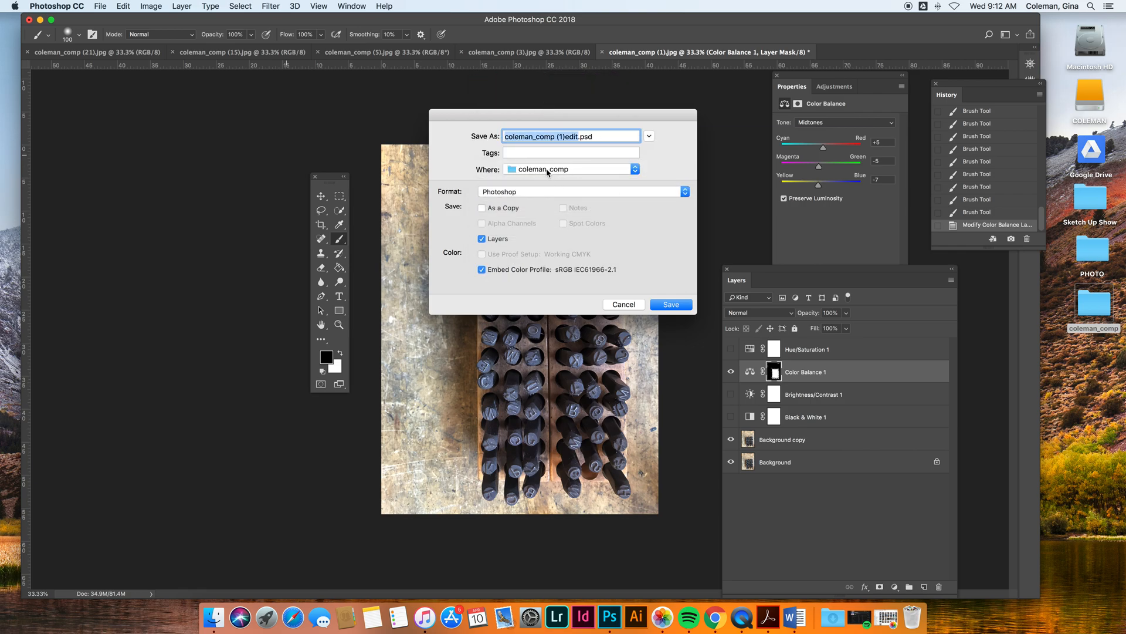
{"action": "left_click", "coordinate": [672, 304]}
{"action": "left_click", "coordinate": [693, 260]}
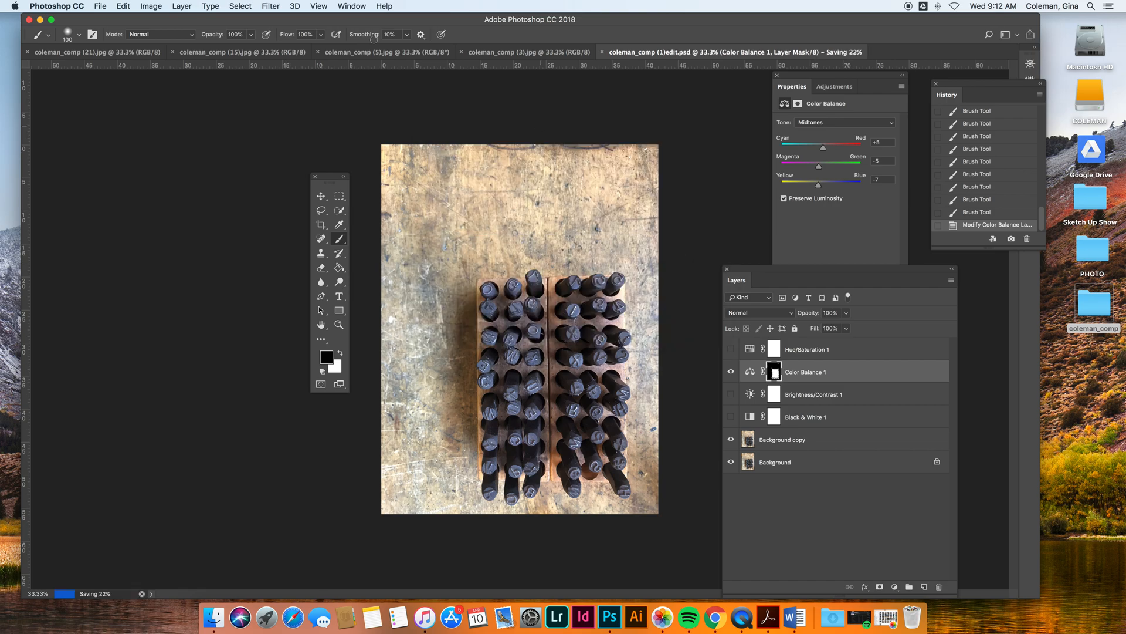
Step: Save a JPEG version of the edited photo at quality 12 (Maximum) with the Baseline ("Standard") format option
{"action": "left_click", "coordinate": [100, 6]}
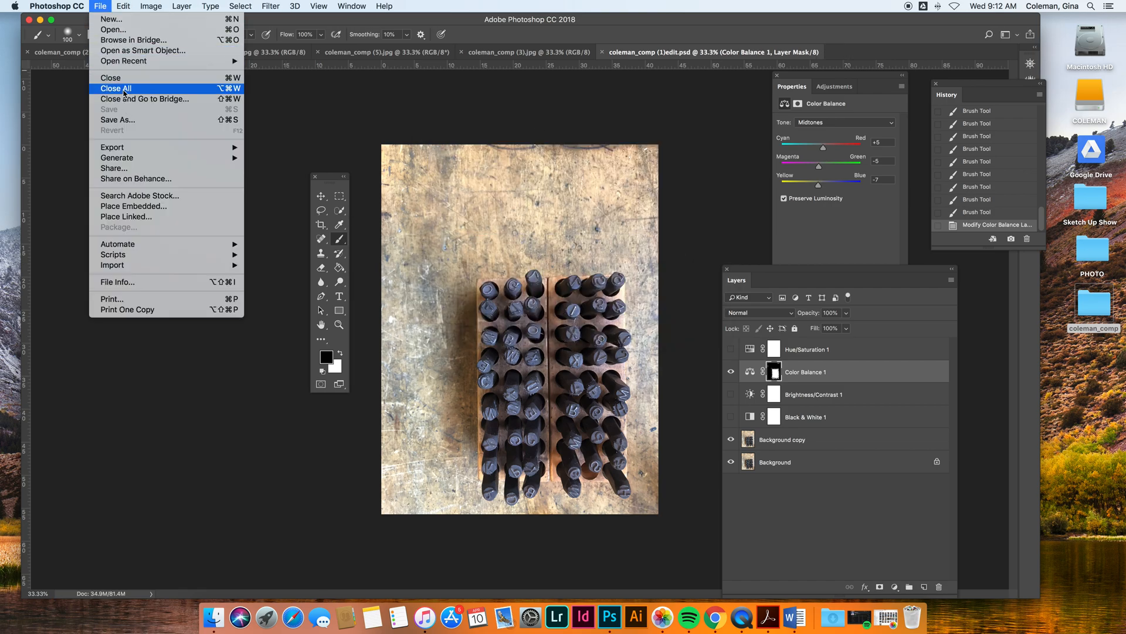
{"action": "left_click", "coordinate": [126, 121]}
{"action": "left_click", "coordinate": [563, 193]}
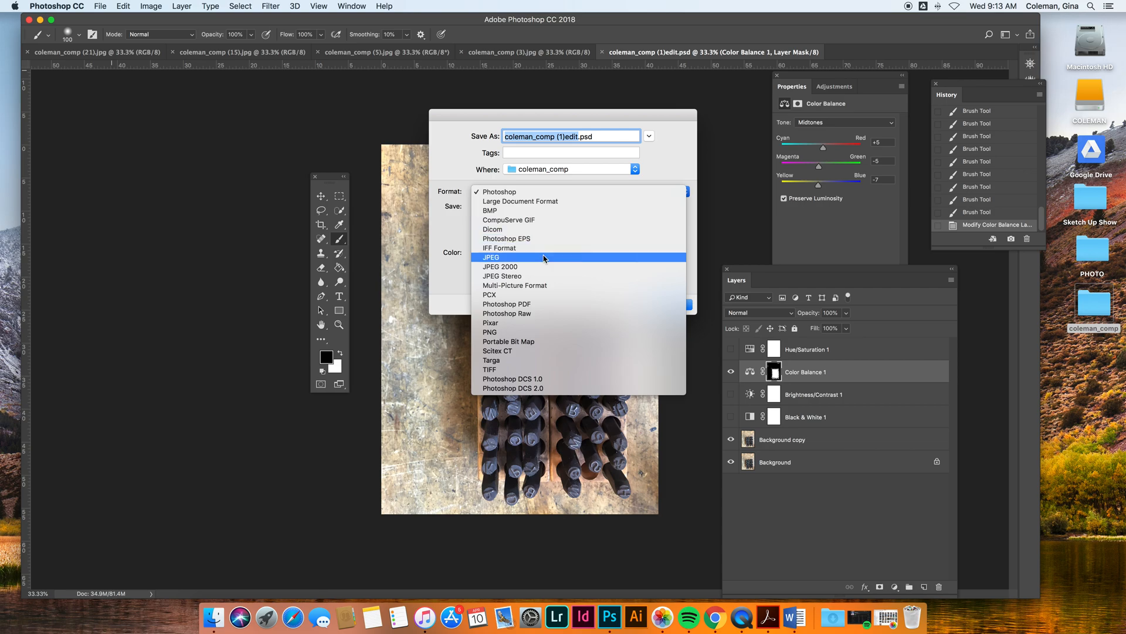
{"action": "left_click", "coordinate": [586, 247]}
{"action": "left_click", "coordinate": [688, 304]}
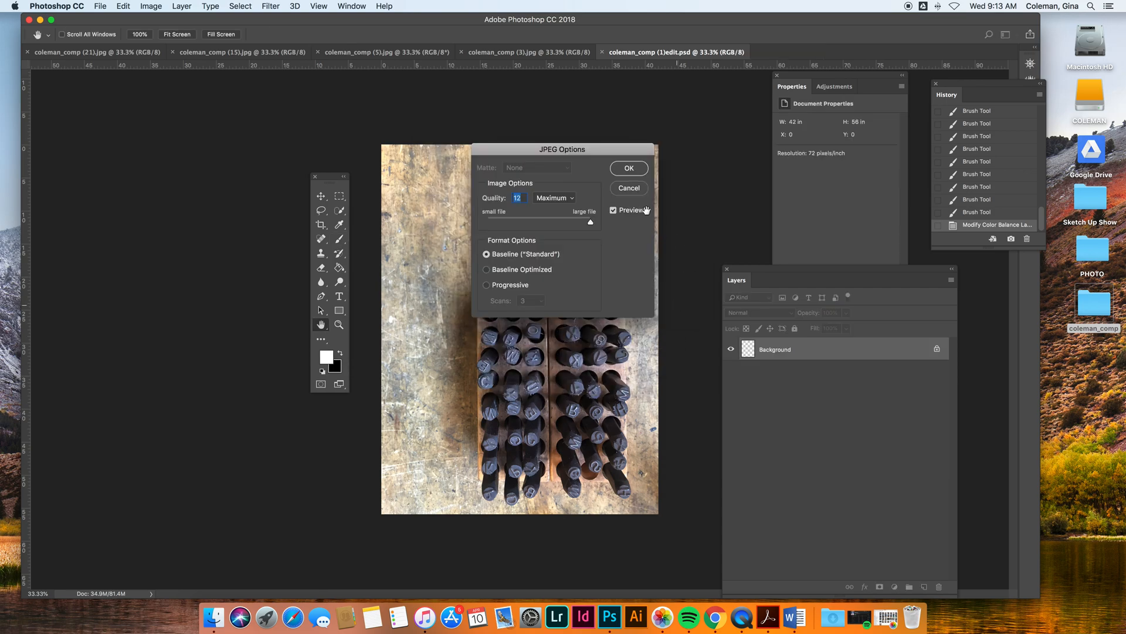
{"action": "left_click", "coordinate": [625, 170]}
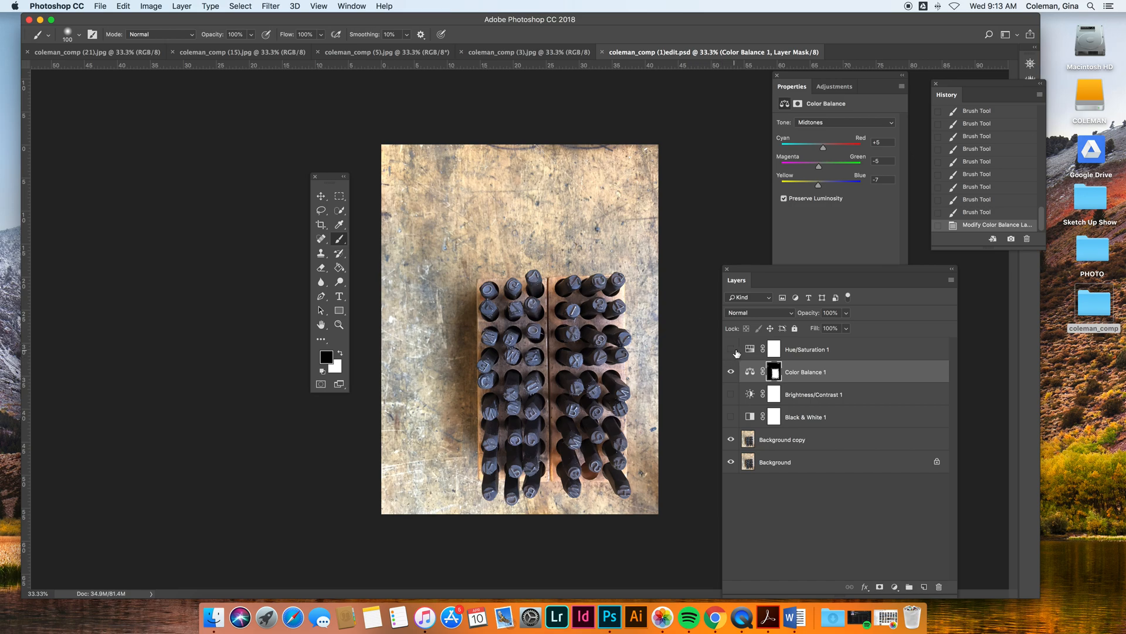
Step: Delete the Hue/Saturation, Color Balance and Brightness/Contrast adjustment layers and show the Black & White 1 layer
{"action": "left_click", "coordinate": [795, 355]}
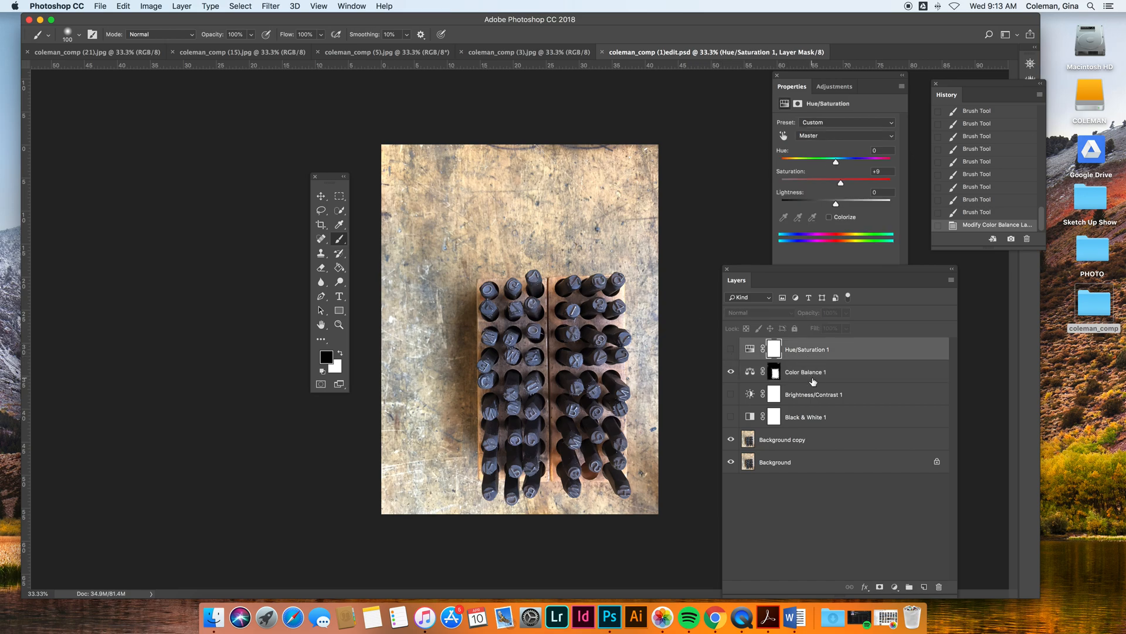
{"action": "left_click", "coordinate": [820, 399], "text": "shift"}
{"action": "left_click_drag", "start_coordinate": [821, 391], "coordinate": [936, 580]}
{"action": "left_click", "coordinate": [731, 351]}
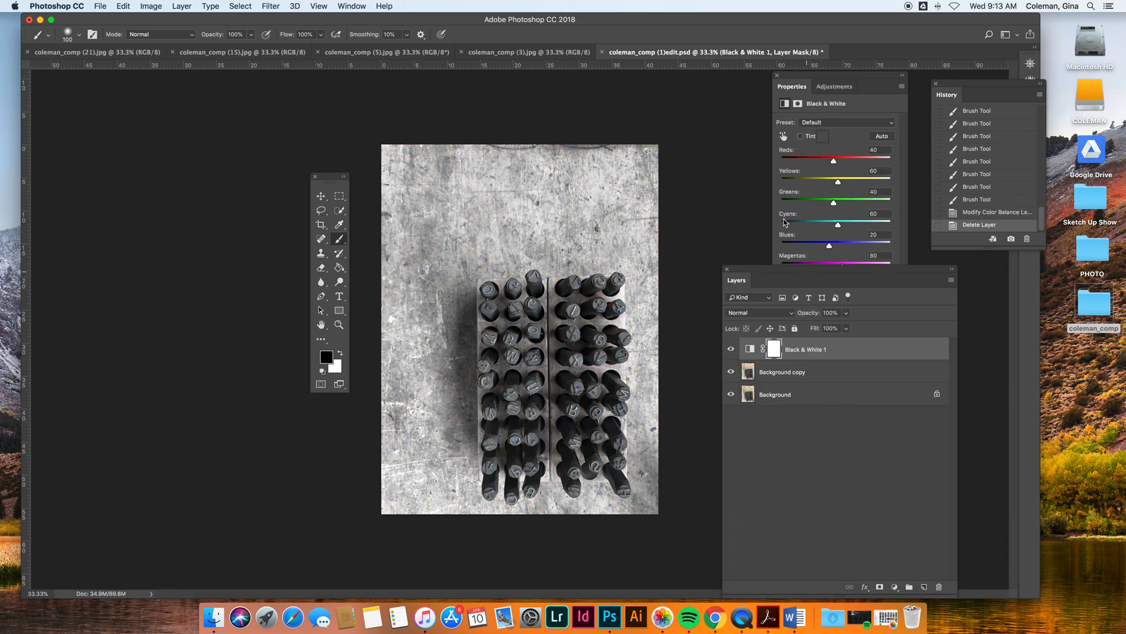
Step: Add a Curves adjustment layer above the Black & White 1 layer
{"action": "left_click_drag", "start_coordinate": [833, 272], "coordinate": [802, 222]}
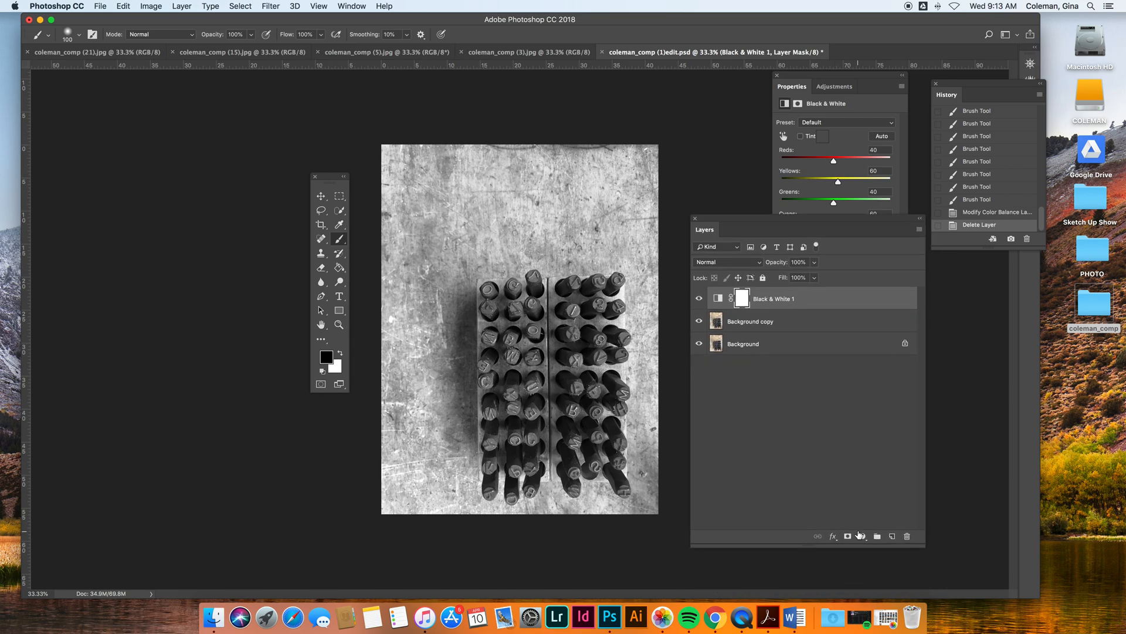
{"action": "left_click", "coordinate": [862, 536]}
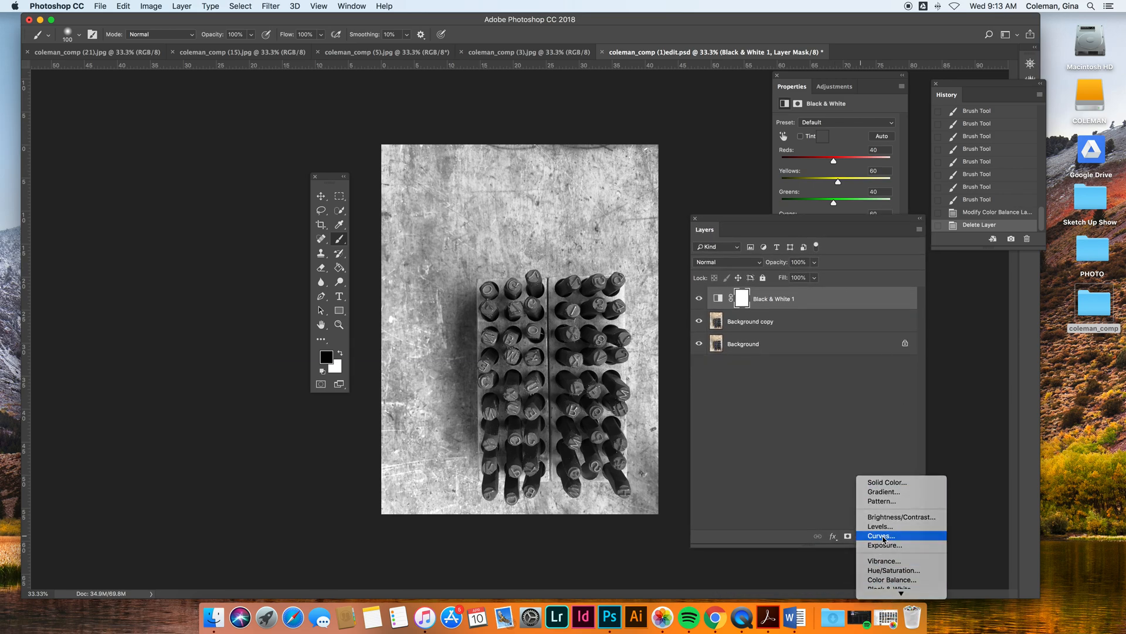
{"action": "left_click", "coordinate": [880, 533]}
{"action": "left_click_drag", "start_coordinate": [824, 224], "coordinate": [840, 319]}
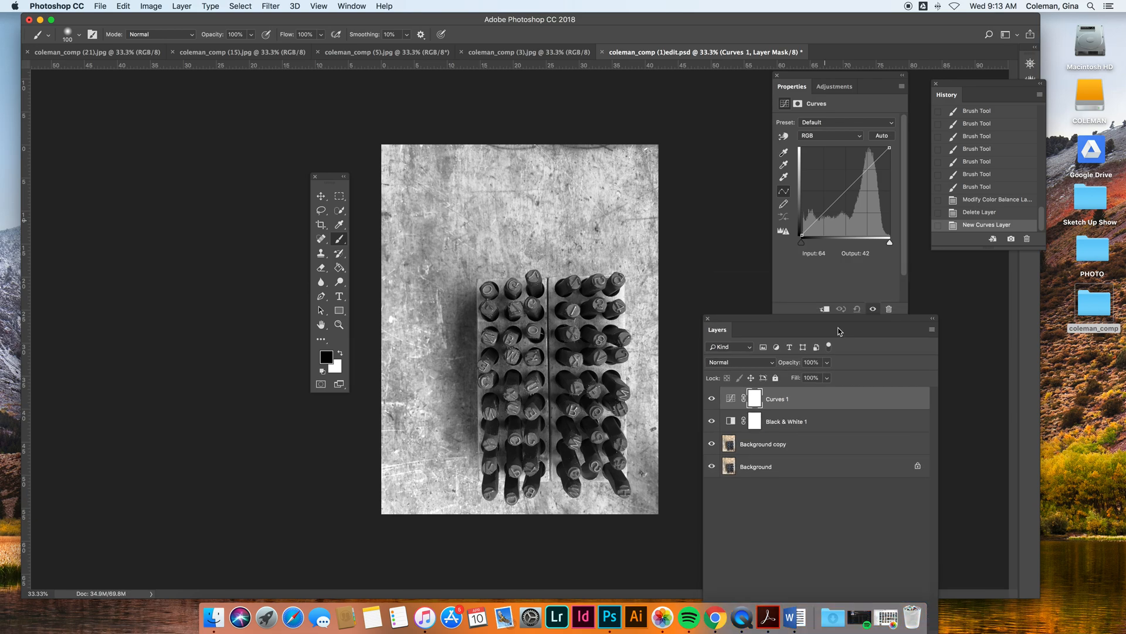
Step: Shape the RGB curve into an S with its highlight point at input 194, output 218, and compare the photo with and without Curves
{"action": "left_click_drag", "start_coordinate": [869, 168], "coordinate": [843, 192]}
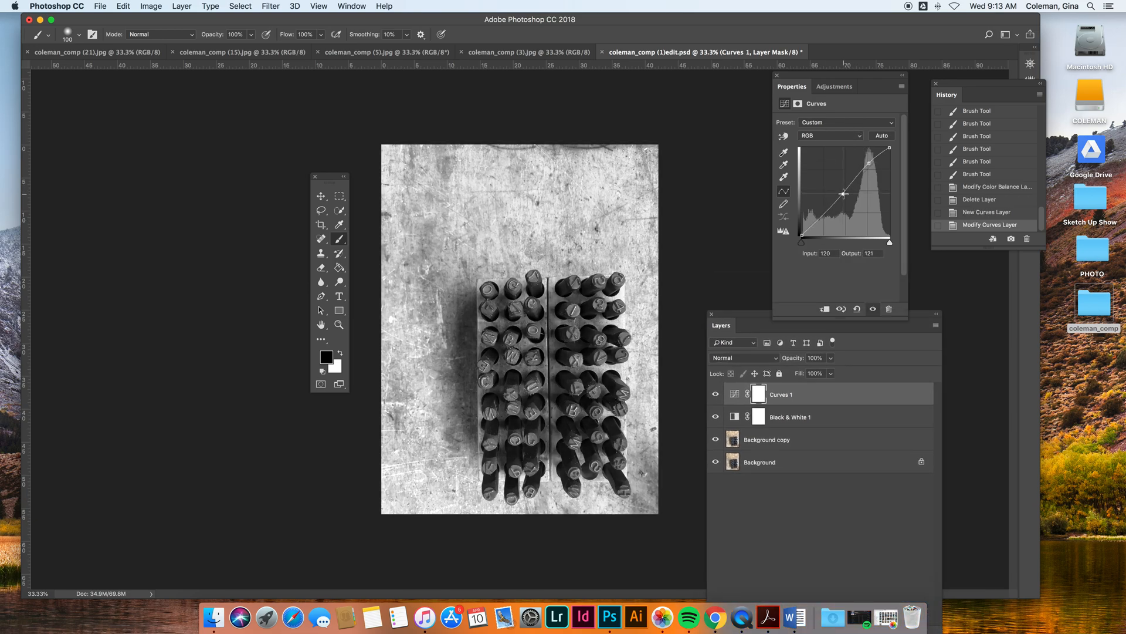
{"action": "left_click_drag", "start_coordinate": [819, 218], "coordinate": [823, 219]}
{"action": "left_click_drag", "start_coordinate": [869, 163], "coordinate": [869, 160]}
{"action": "left_click", "coordinate": [715, 395]}
{"action": "left_click", "coordinate": [715, 395]}
{"action": "left_click", "coordinate": [715, 395]}
{"action": "left_click", "coordinate": [716, 395]}
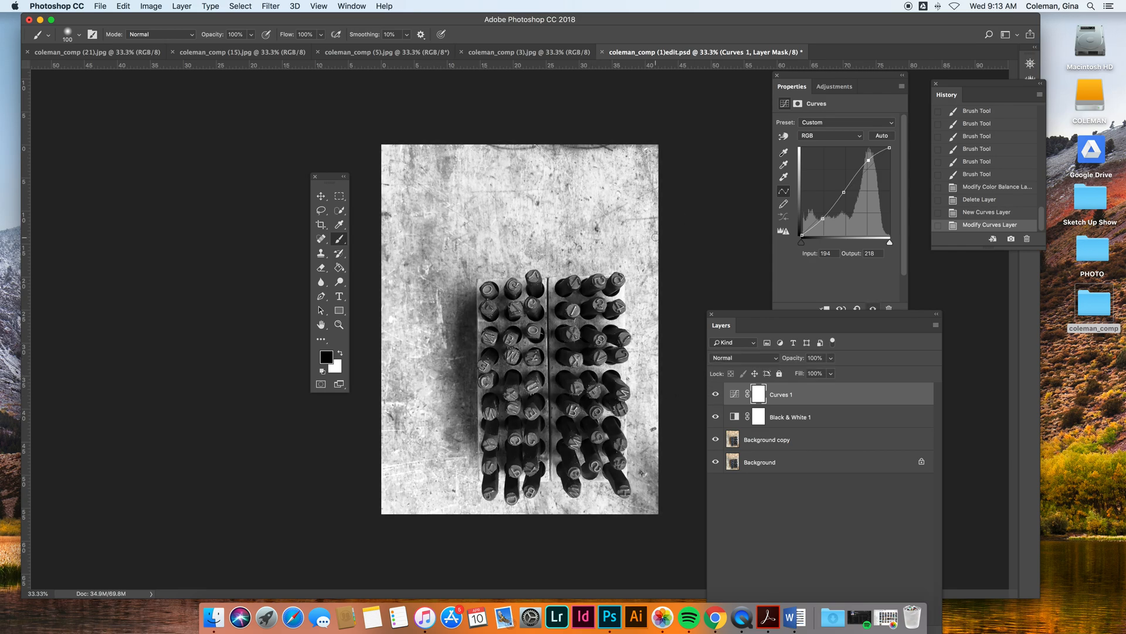
Step: Select the Black & White 1 layer and paint a black stroke on its mask over the tabletop above the stamp block
{"action": "left_click_drag", "start_coordinate": [761, 315], "coordinate": [751, 290]}
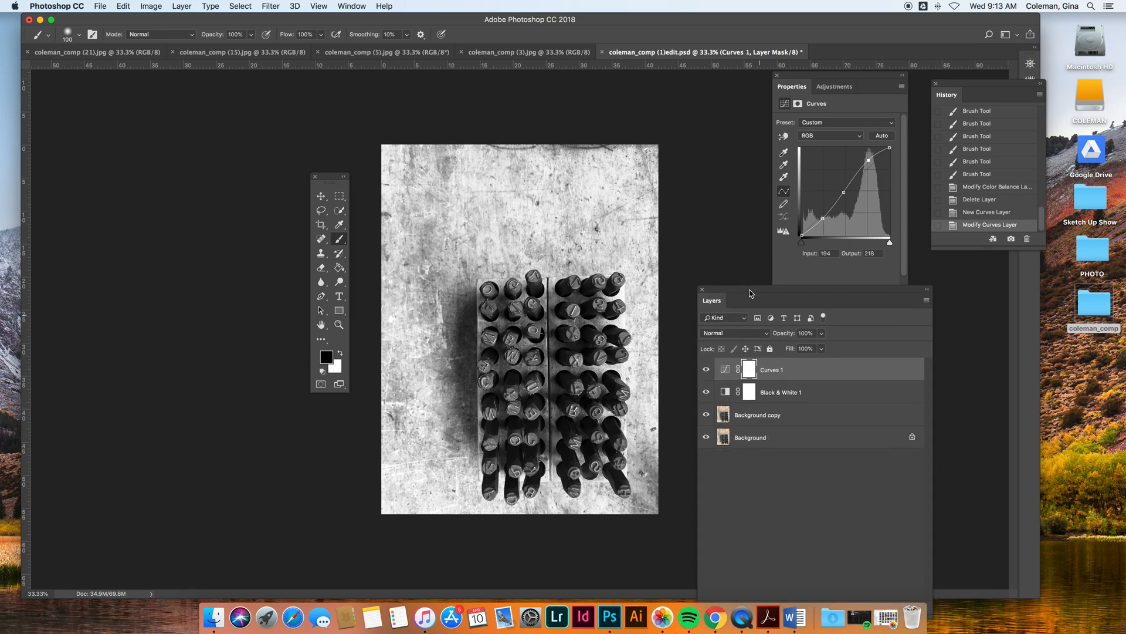
{"action": "left_click", "coordinate": [785, 392]}
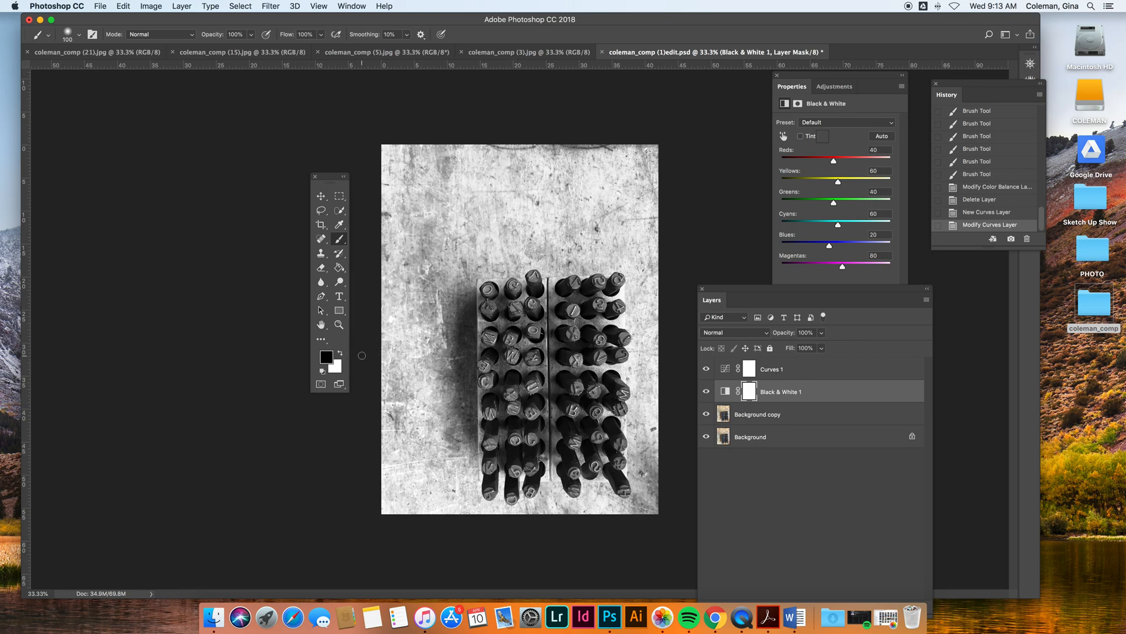
{"action": "left_click_drag", "start_coordinate": [521, 211], "coordinate": [502, 214]}
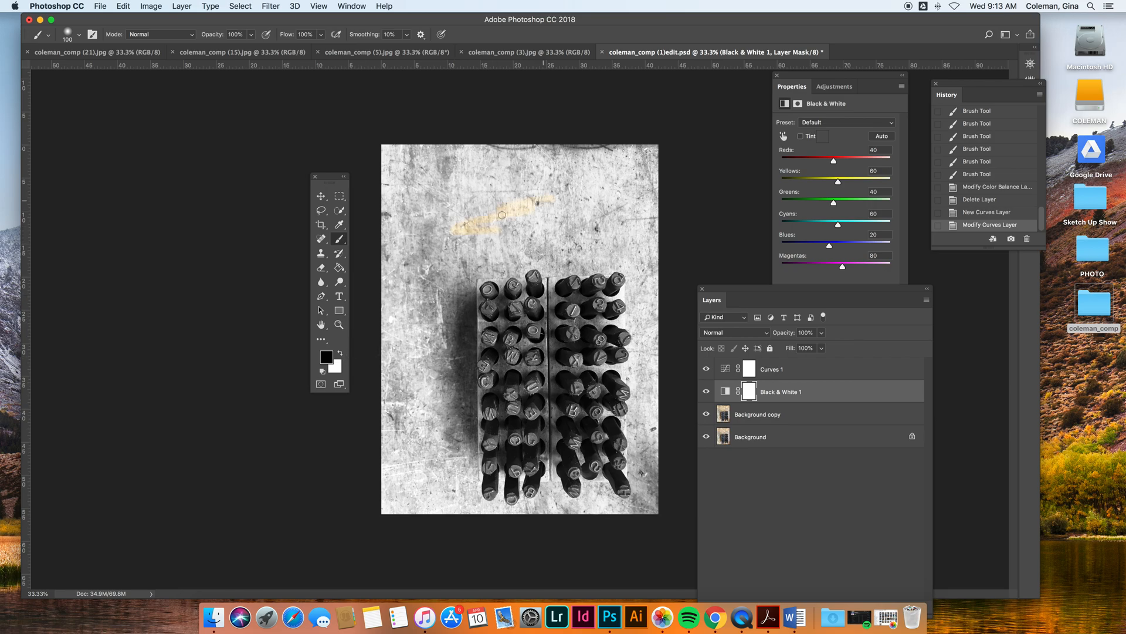
Step: Enlarge the brush to 700 px and paint the Black & White mask black over the tabletop all around the stamp block
{"action": "key", "text": "bracketright"}
{"action": "key", "text": "bracketright"}
{"action": "key", "text": "bracketright"}
{"action": "key", "text": "bracketright"}
{"action": "key", "text": "bracketright"}
{"action": "key", "text": "bracketright"}
{"action": "key", "text": "bracketright"}
{"action": "mouse_move", "coordinate": [469, 158]}
{"action": "left_mouse_down"}
{"action": "mouse_move", "coordinate": [425, 175]}
{"action": "mouse_move", "coordinate": [422, 164]}
{"action": "mouse_move", "coordinate": [517, 183]}
{"action": "mouse_move", "coordinate": [520, 207]}
{"action": "mouse_move", "coordinate": [425, 217]}
{"action": "mouse_move", "coordinate": [410, 294]}
{"action": "mouse_move", "coordinate": [425, 405]}
{"action": "mouse_move", "coordinate": [408, 349]}
{"action": "mouse_move", "coordinate": [399, 469]}
{"action": "mouse_move", "coordinate": [426, 464]}
{"action": "mouse_move", "coordinate": [431, 484]}
{"action": "left_mouse_up"}
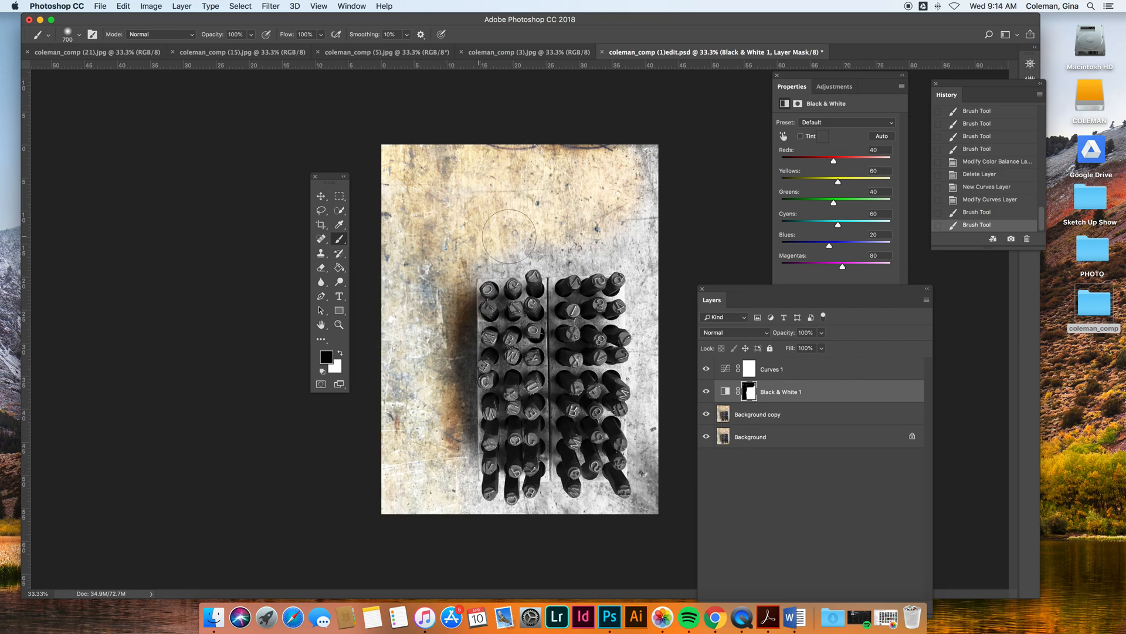
{"action": "mouse_move", "coordinate": [597, 225]}
{"action": "left_mouse_down"}
{"action": "mouse_move", "coordinate": [640, 205]}
{"action": "mouse_move", "coordinate": [661, 260]}
{"action": "mouse_move", "coordinate": [665, 325]}
{"action": "mouse_move", "coordinate": [668, 302]}
{"action": "mouse_move", "coordinate": [648, 542]}
{"action": "left_mouse_up"}
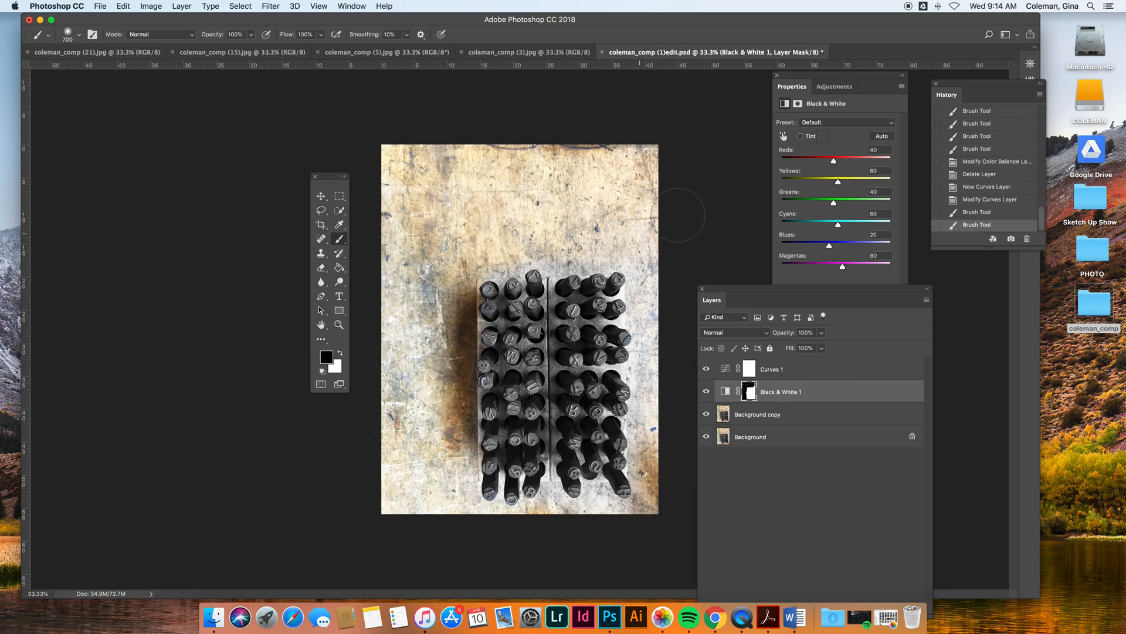
{"action": "mouse_move", "coordinate": [663, 343]}
{"action": "left_mouse_down"}
{"action": "mouse_move", "coordinate": [662, 442]}
{"action": "mouse_move", "coordinate": [645, 352]}
{"action": "left_mouse_up"}
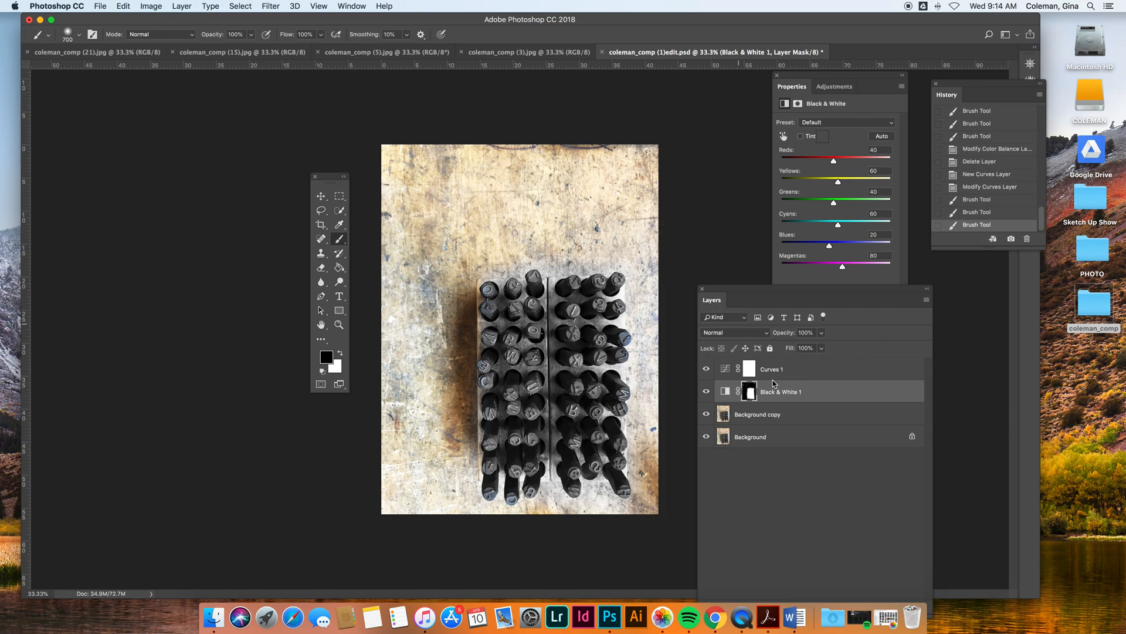